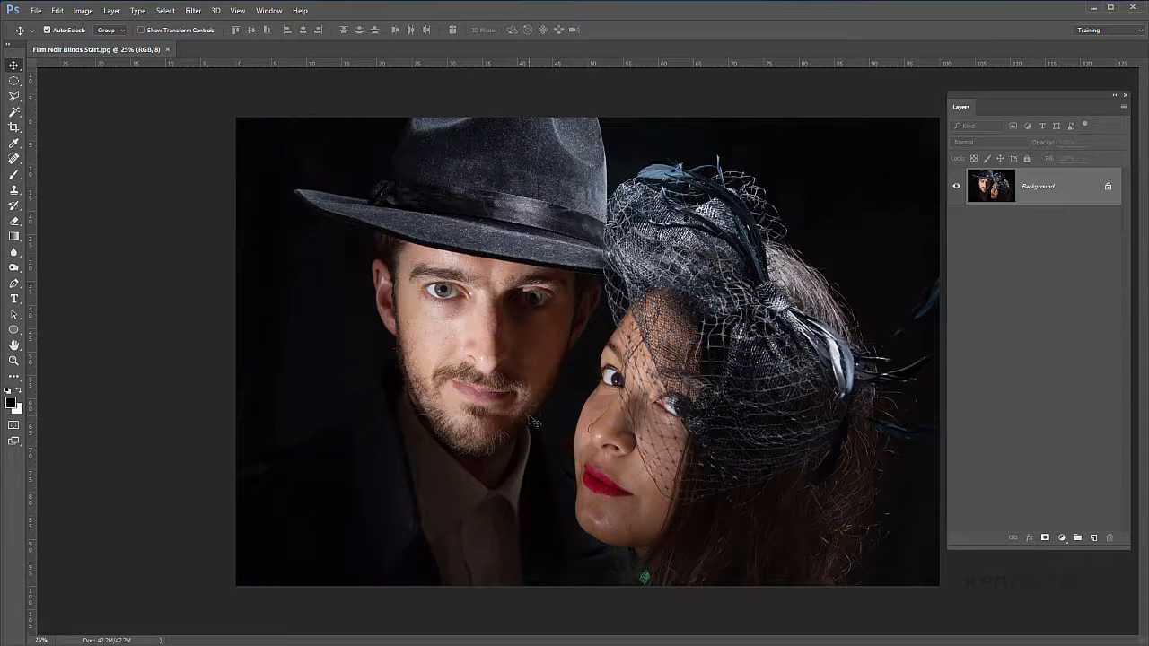
Step: Add a black-to-white Gradient Map adjustment layer above the photo and compare the image with it hidden and shown
left_click(1061, 538)
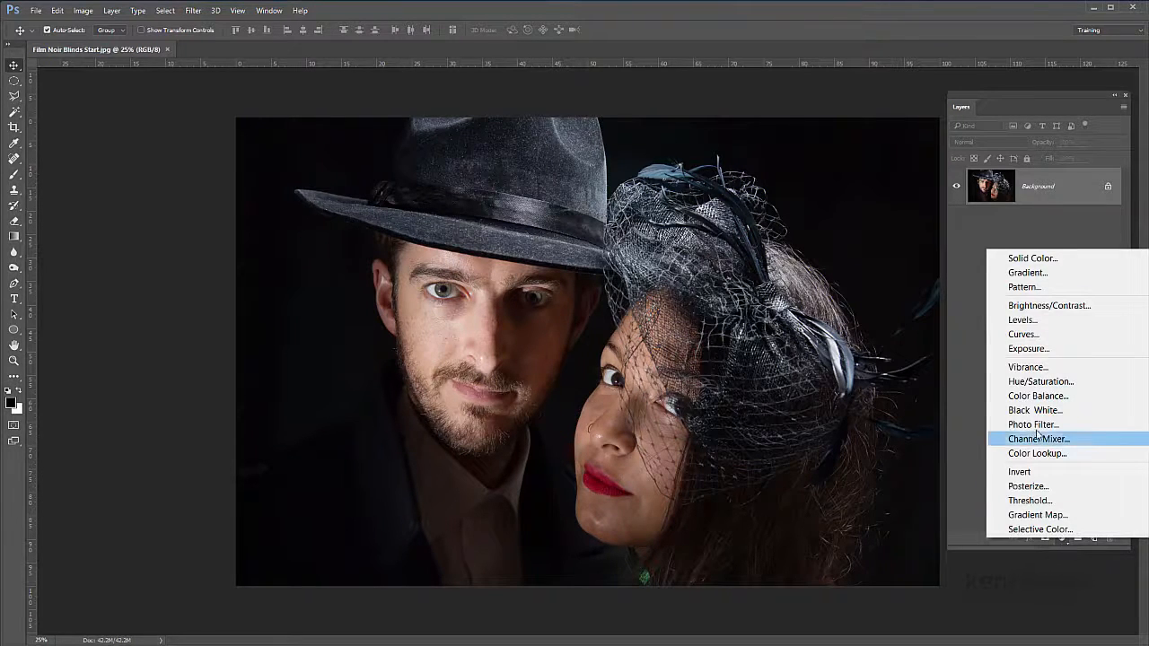
left_click(1057, 515)
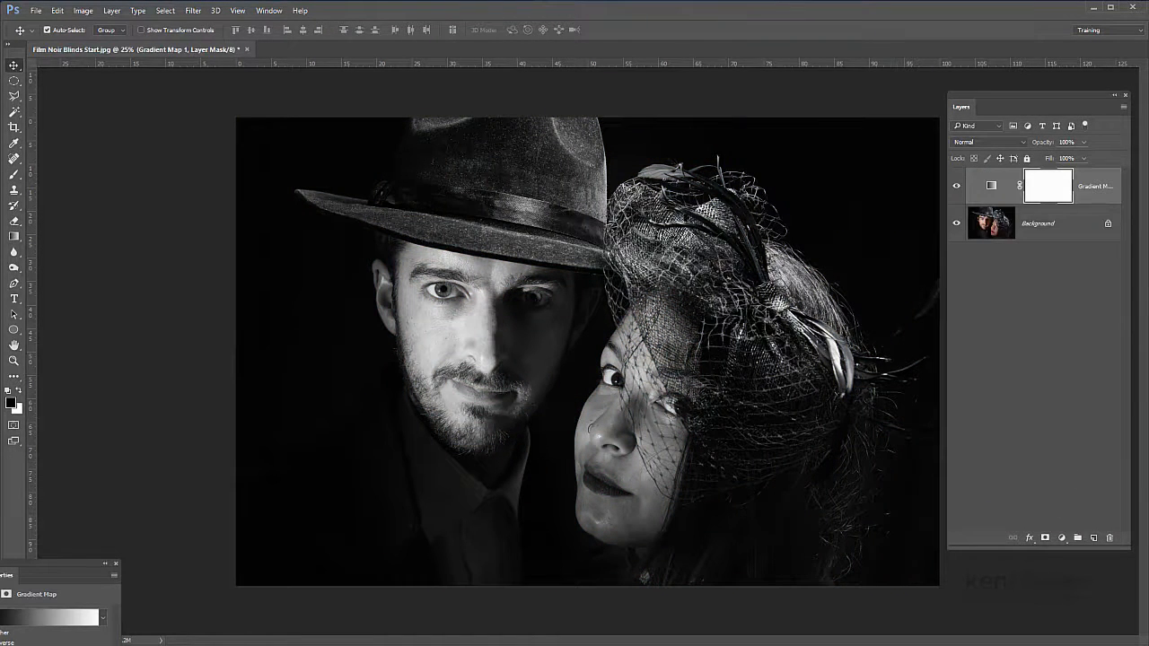
left_click_drag(4, 576, 171, 226)
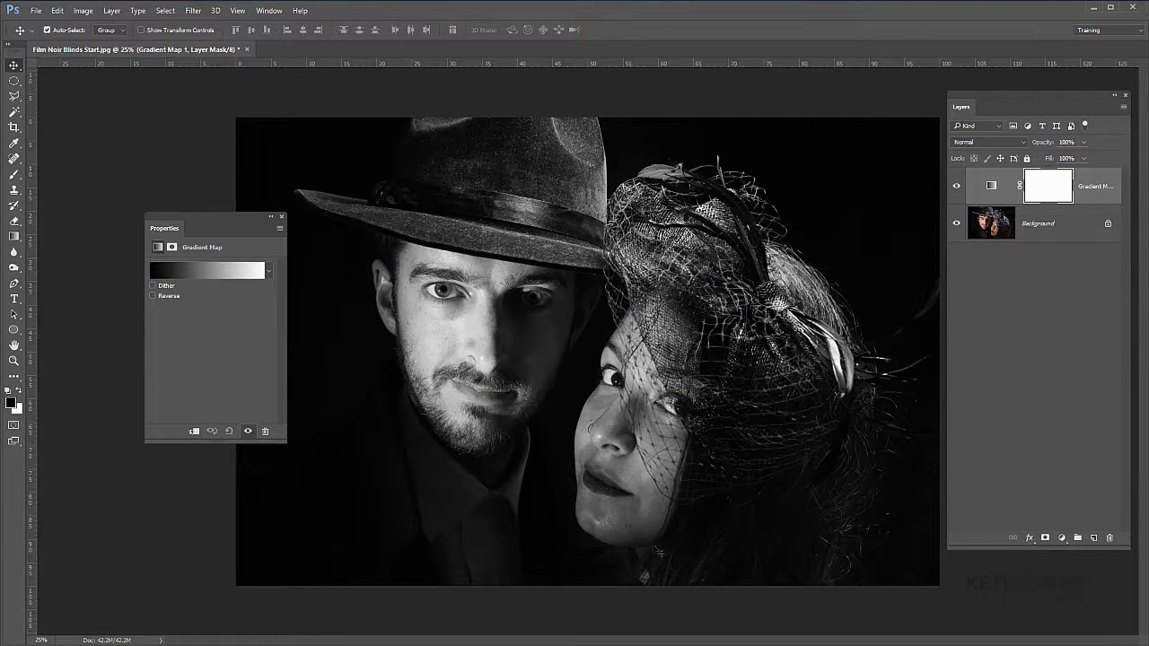
left_click(152, 271)
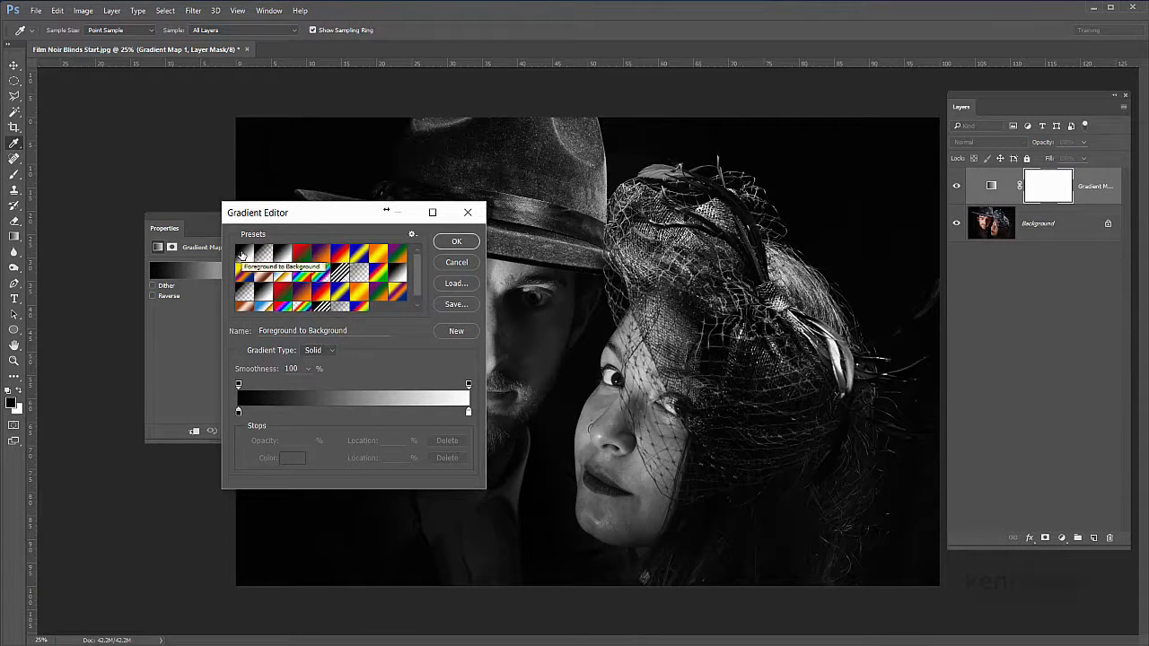
left_click(459, 247)
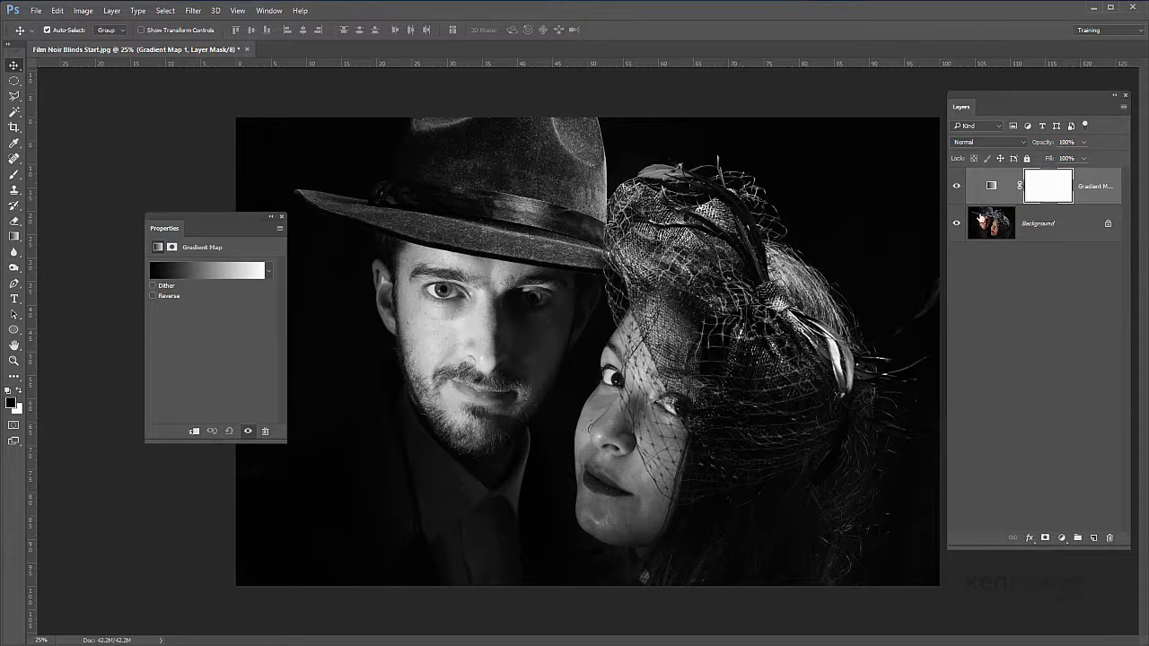
left_click(954, 187)
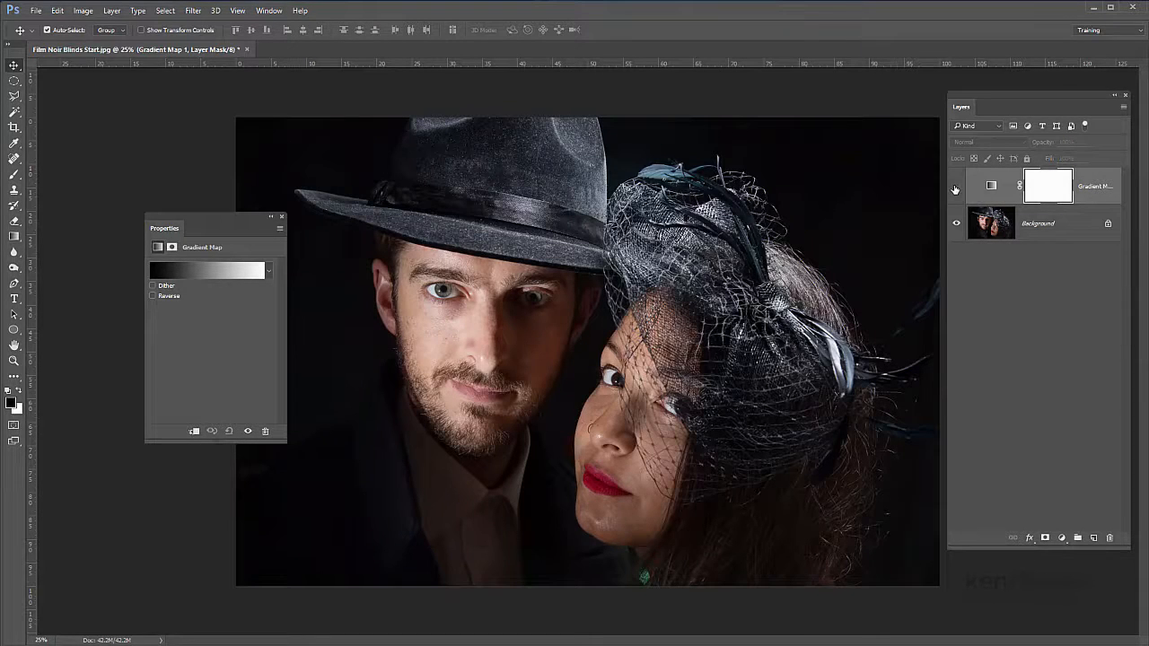
left_click(956, 187)
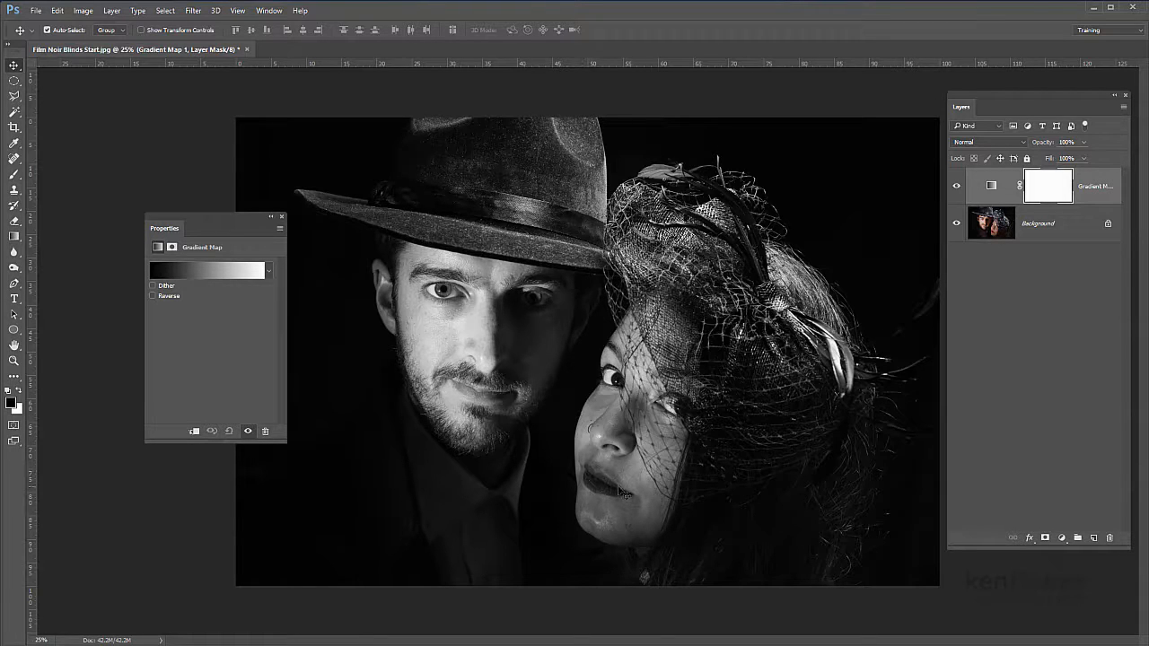
Step: Paint black with the Brush on the Gradient Map layer's mask over the woman's lips to restore their red colour
left_click(13, 176)
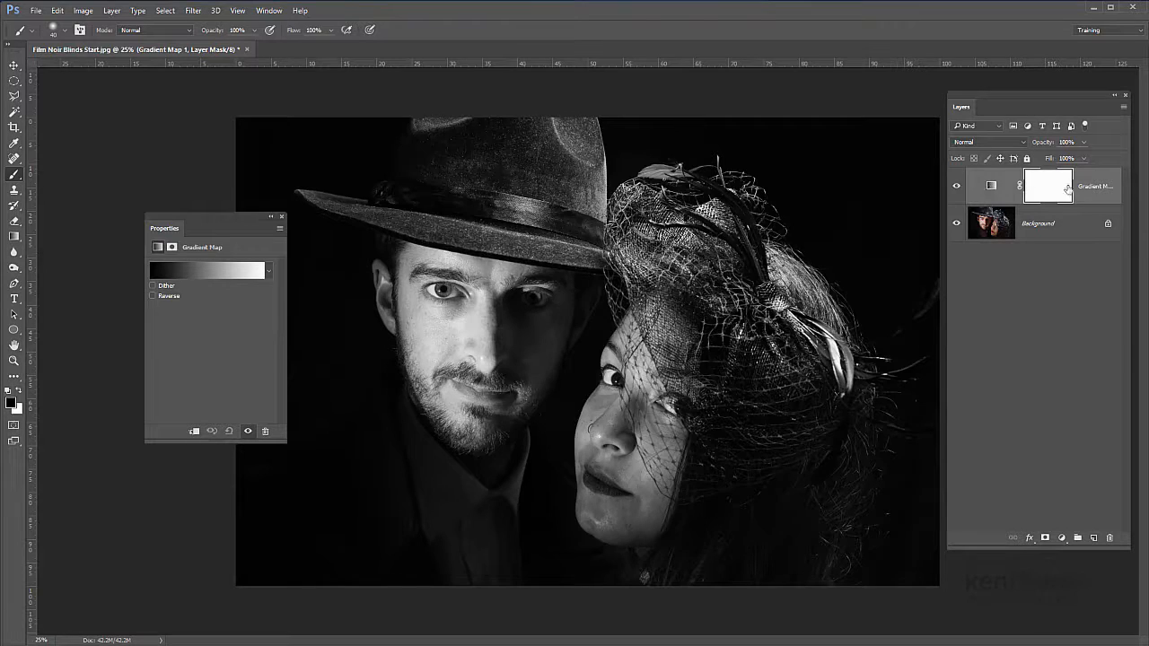
left_click(986, 187)
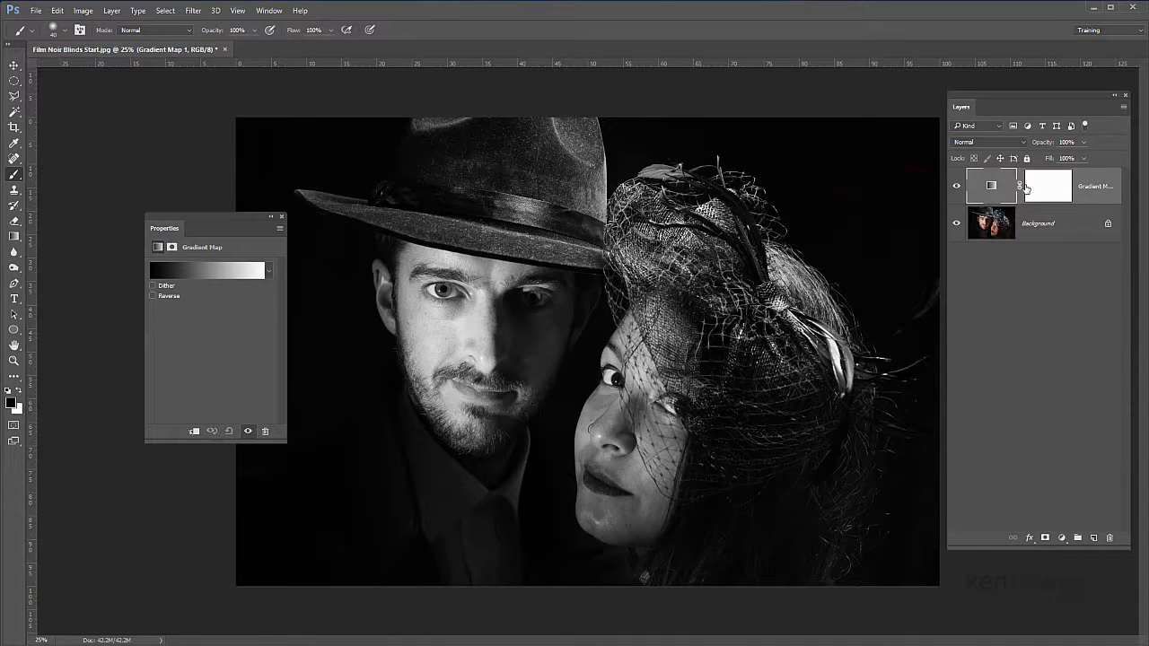
left_click(1055, 188)
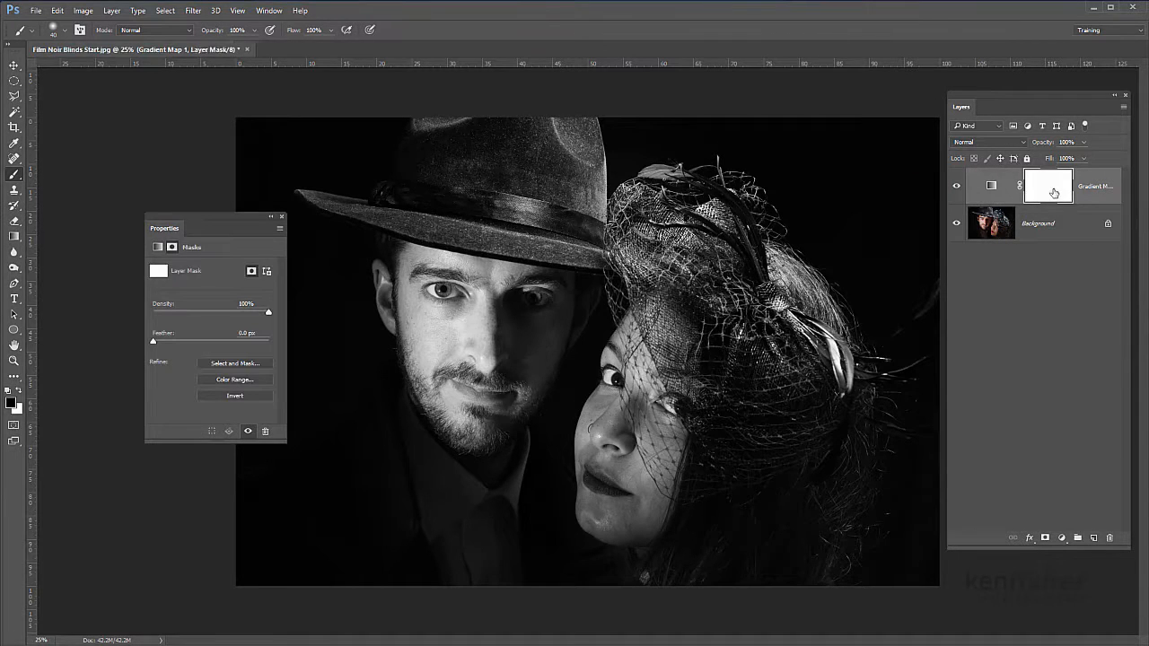
mouse_move(615, 485)
left_mouse_down()
mouse_move(589, 471)
mouse_move(589, 485)
mouse_move(626, 494)
left_mouse_up()
key("ctrl+plus")
key("ctrl+plus")
key("ctrl+plus")
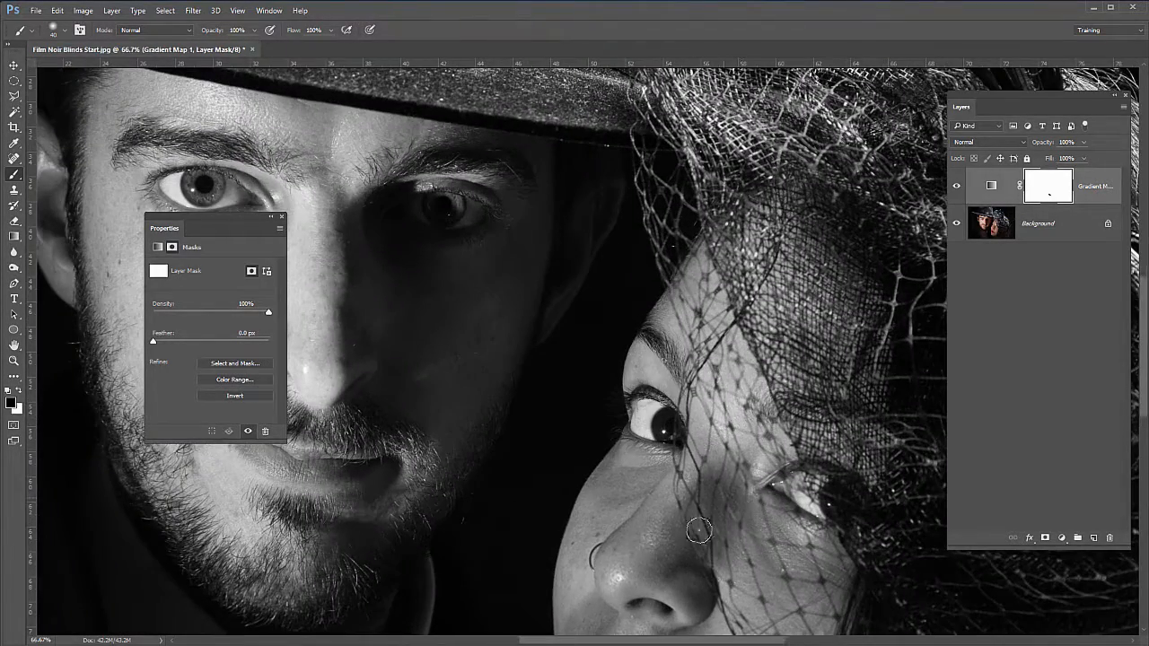
scroll(699, 530, "down", 5)
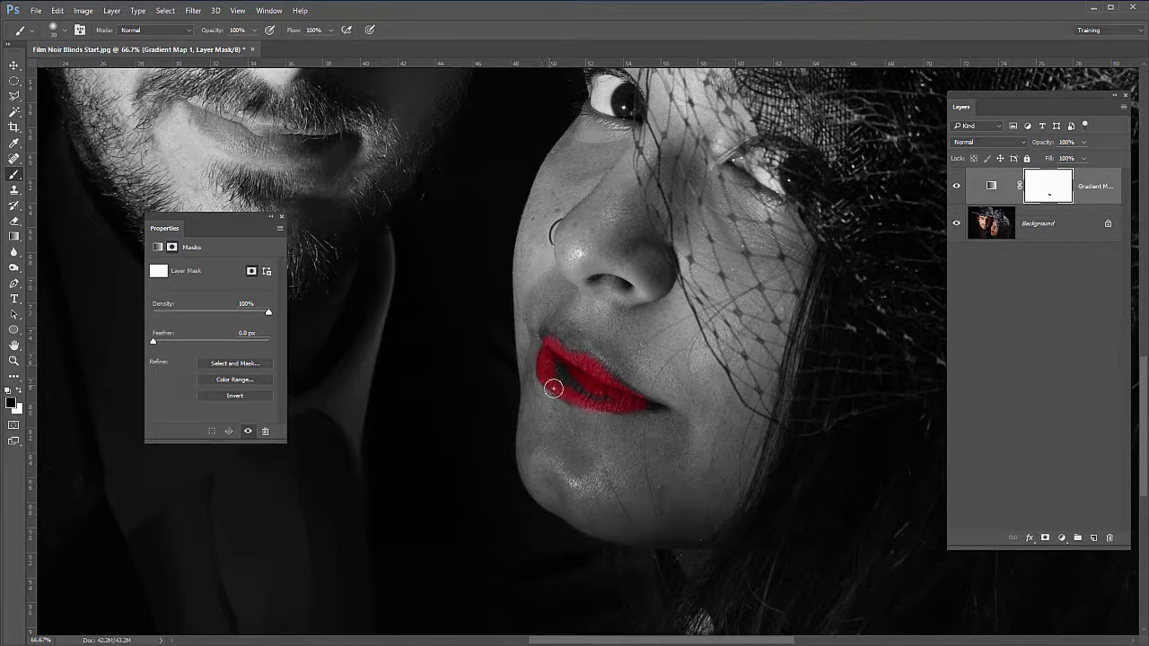
mouse_move(592, 400)
left_mouse_down()
mouse_move(657, 407)
mouse_move(566, 383)
mouse_move(551, 360)
mouse_move(590, 384)
mouse_move(555, 376)
mouse_move(591, 397)
mouse_move(559, 365)
mouse_move(597, 391)
left_mouse_up()
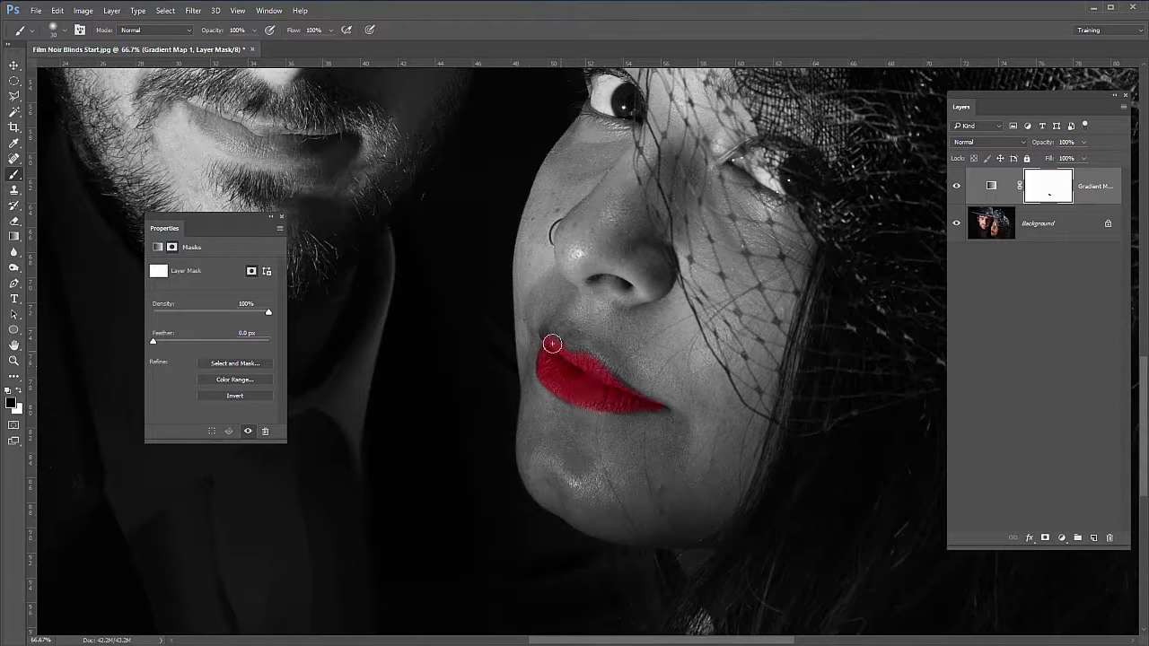
Step: Refine the lip edges on the mask, painting white over the coloured spill around them and black over missed lip areas
mouse_move(544, 332)
left_mouse_down()
mouse_move(539, 362)
mouse_move(569, 401)
mouse_move(648, 403)
mouse_move(652, 413)
mouse_move(634, 405)
mouse_move(652, 402)
mouse_move(577, 357)
mouse_move(571, 433)
left_mouse_up()
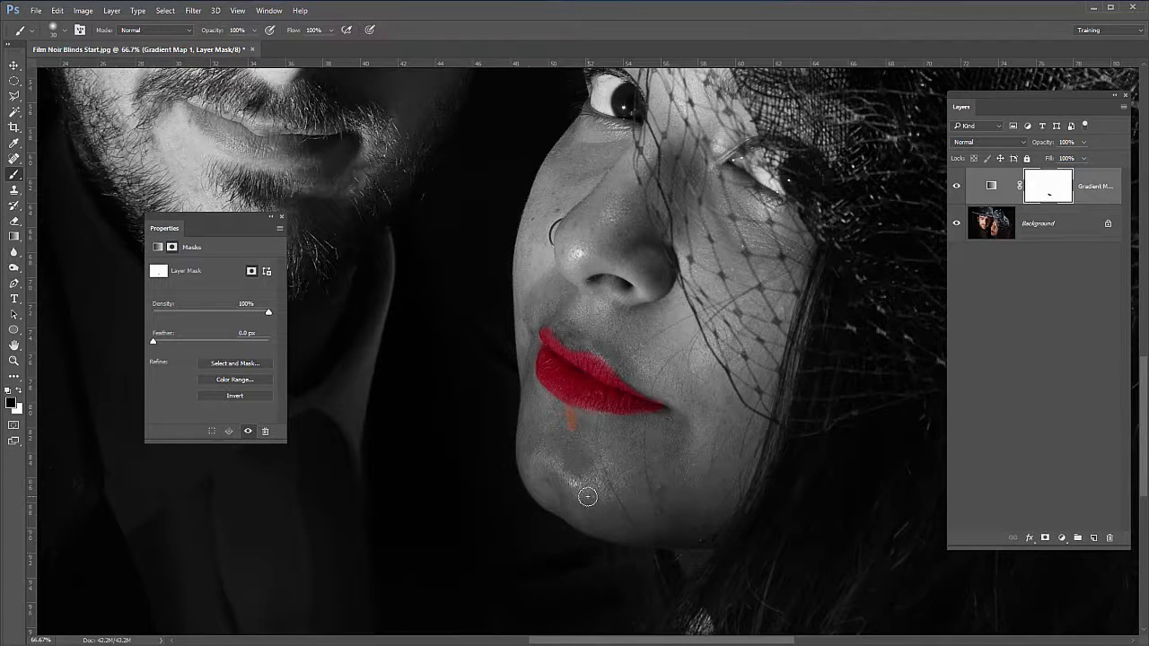
key("x")
mouse_move(533, 405)
left_mouse_down()
mouse_move(590, 423)
mouse_move(554, 407)
mouse_move(569, 410)
mouse_move(574, 424)
mouse_move(618, 437)
left_mouse_up()
key("x")
mouse_move(569, 350)
left_mouse_down()
mouse_move(555, 340)
mouse_move(586, 350)
mouse_move(662, 410)
left_mouse_up()
left_click_drag(558, 339, 549, 331)
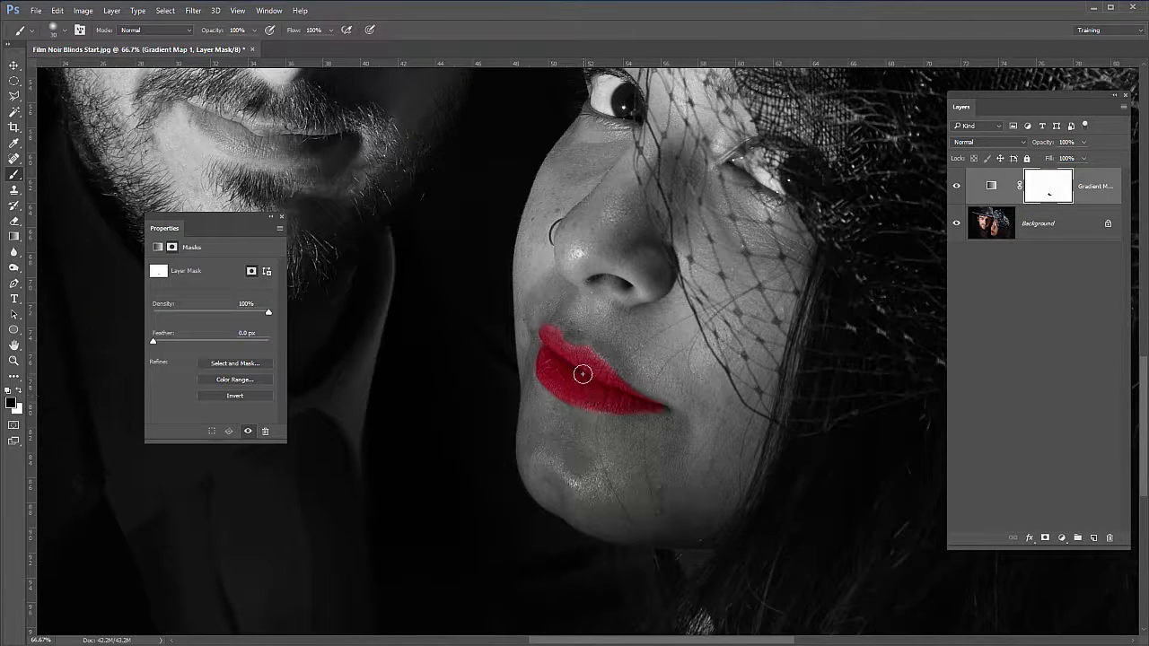
key("ctrl+minus")
key("ctrl+minus")
key("ctrl+minus")
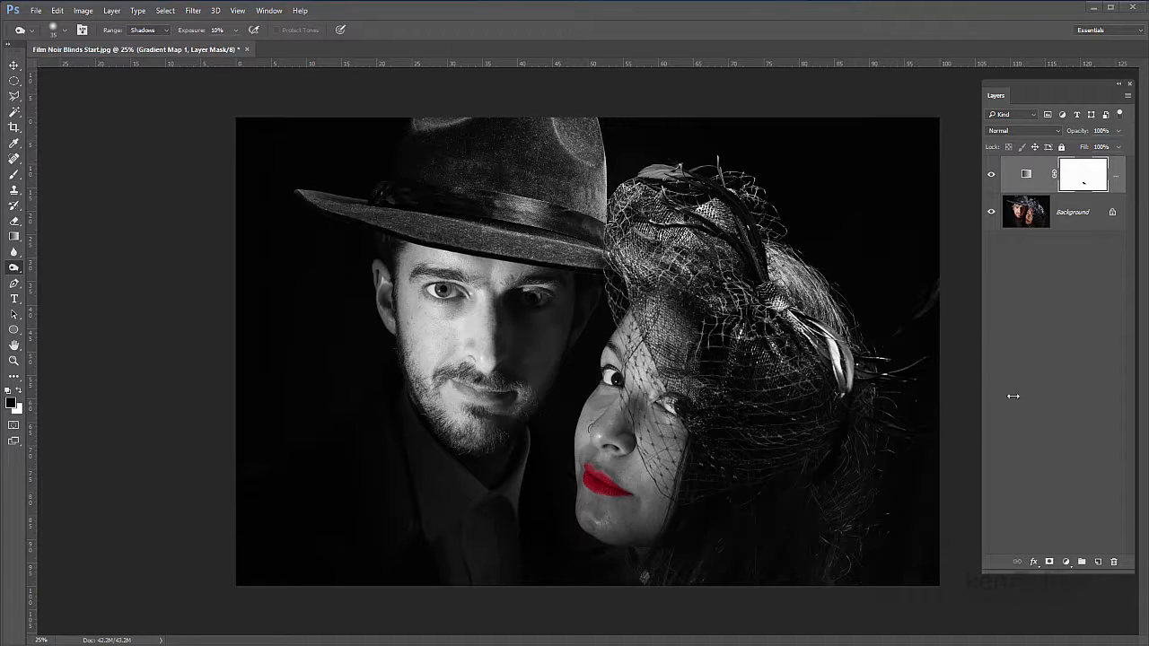
Step: Create a new layer above the Gradient Map and rename it Dodge and Burn
left_click(1096, 563)
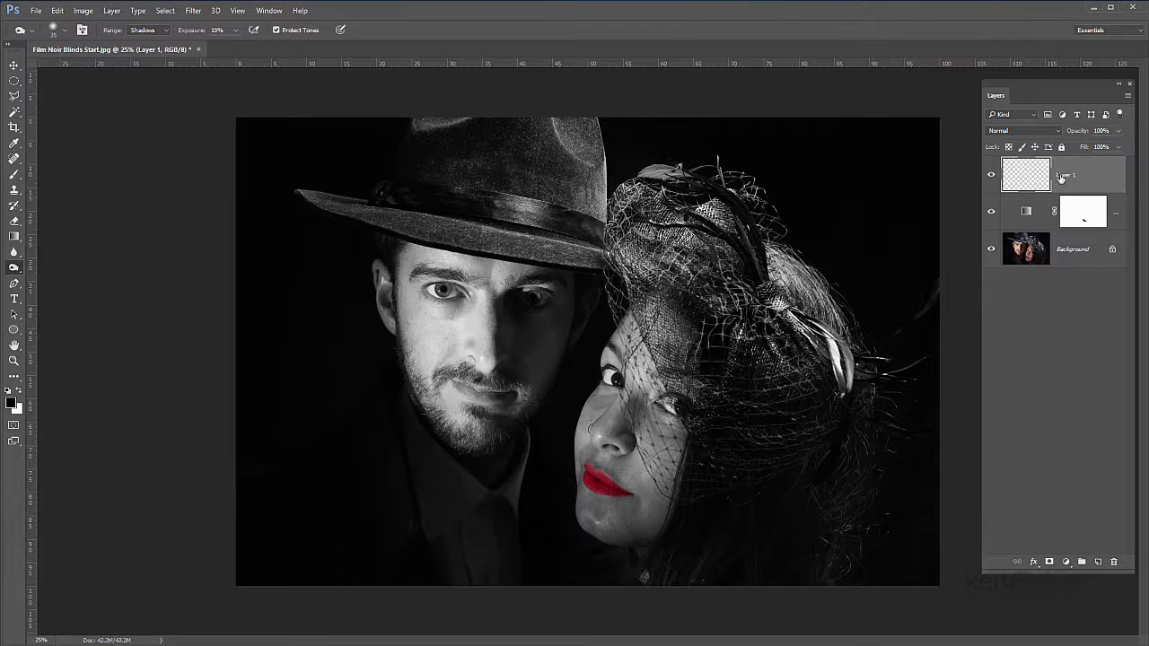
double_click(1065, 176)
type("Burn")
left_click(1093, 308)
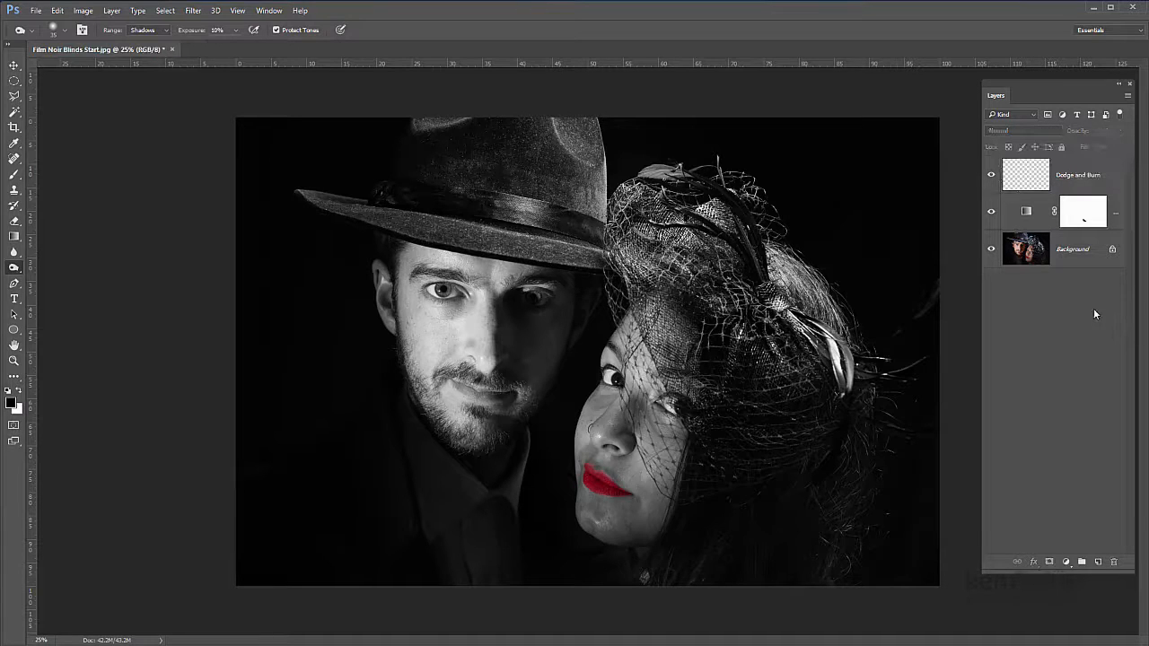
Step: Fill the Dodge and Burn layer with 50% Gray and set its blend mode to Soft Light
left_click(1037, 186)
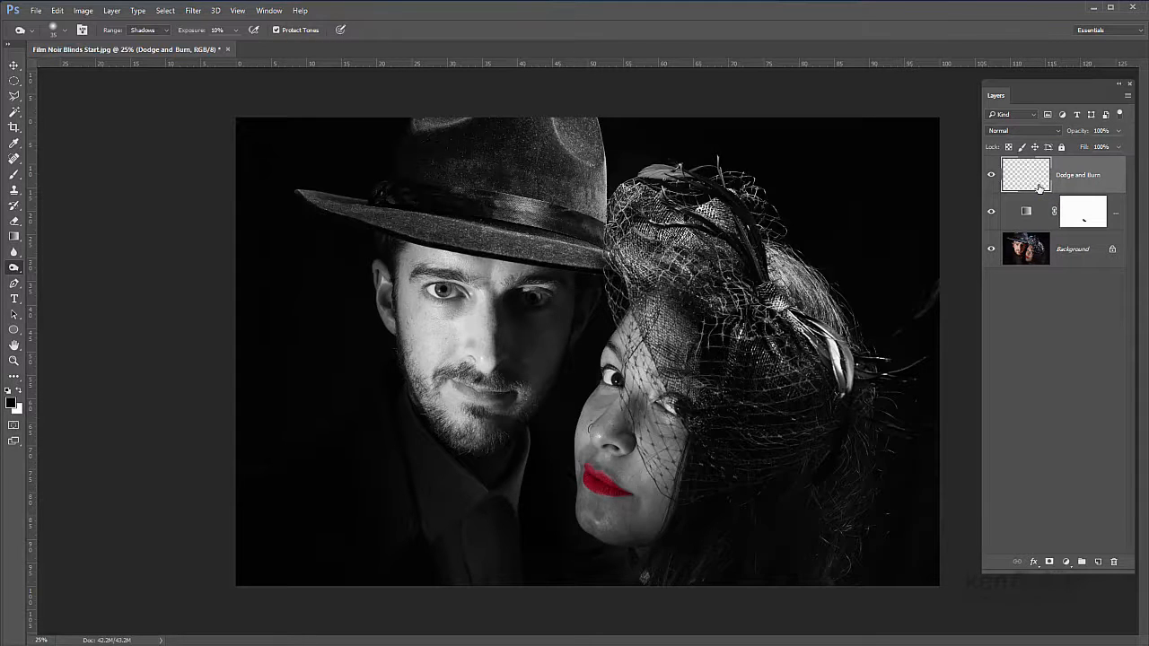
key("shift+F5")
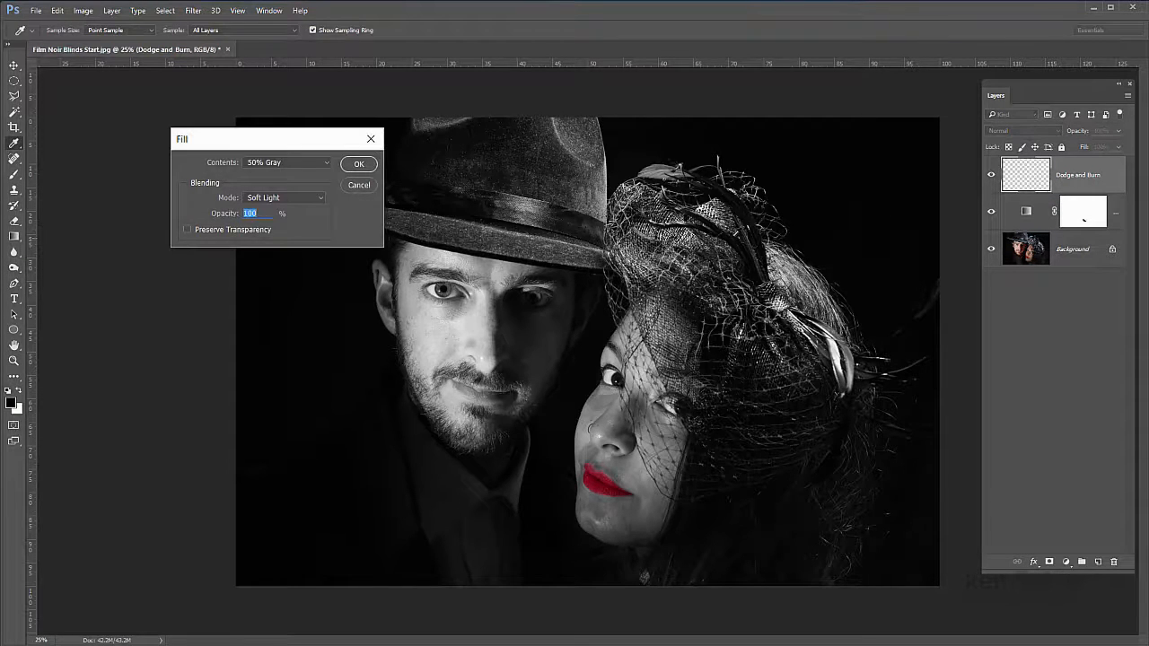
left_click(327, 163)
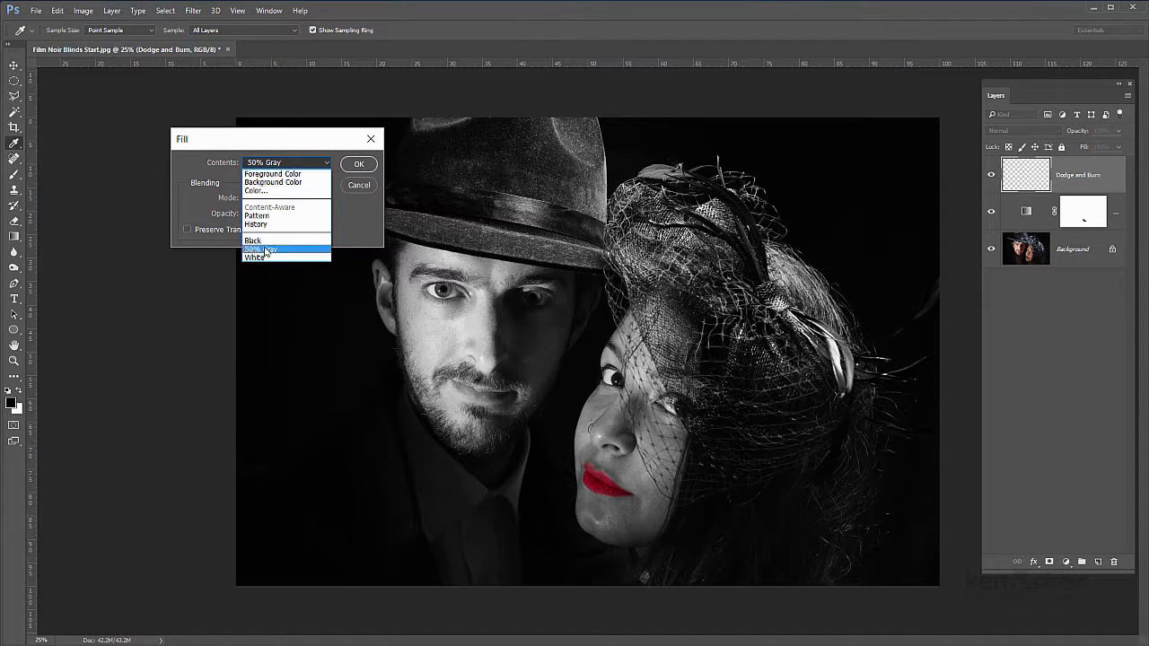
left_click(305, 248)
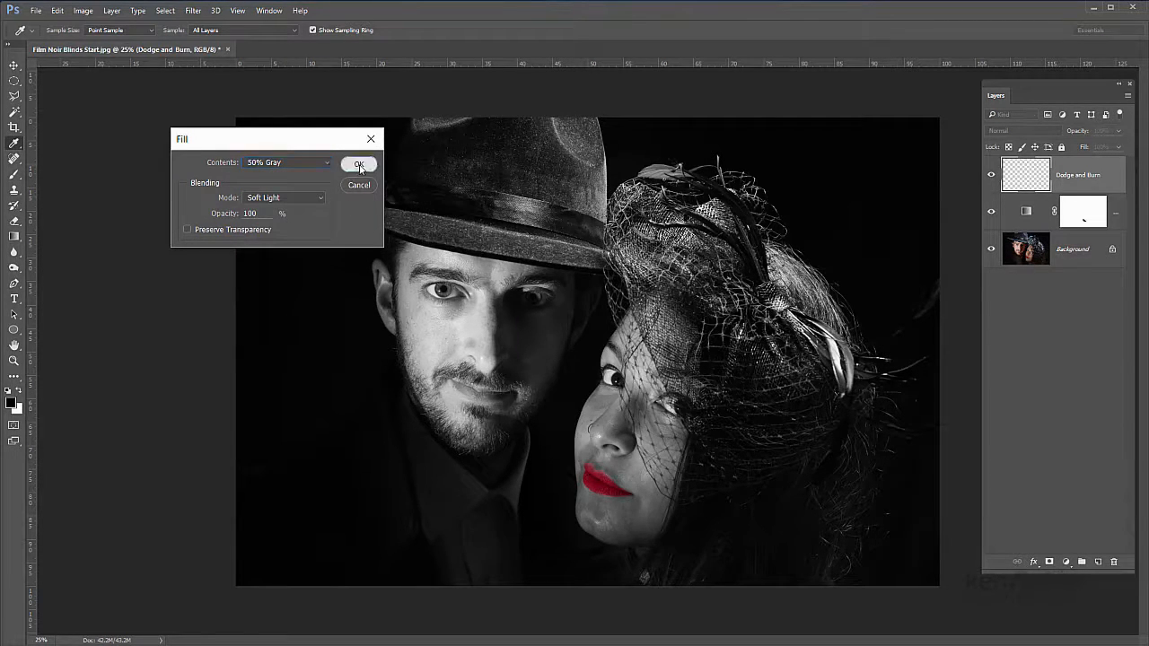
left_click(359, 164)
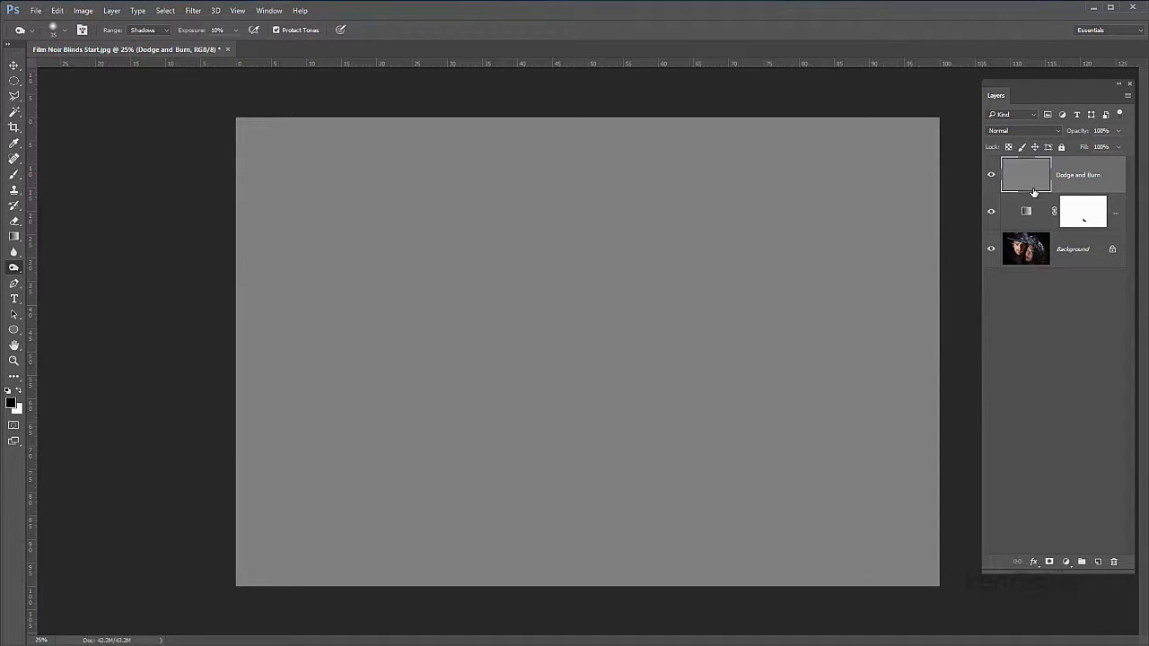
left_click(1057, 131)
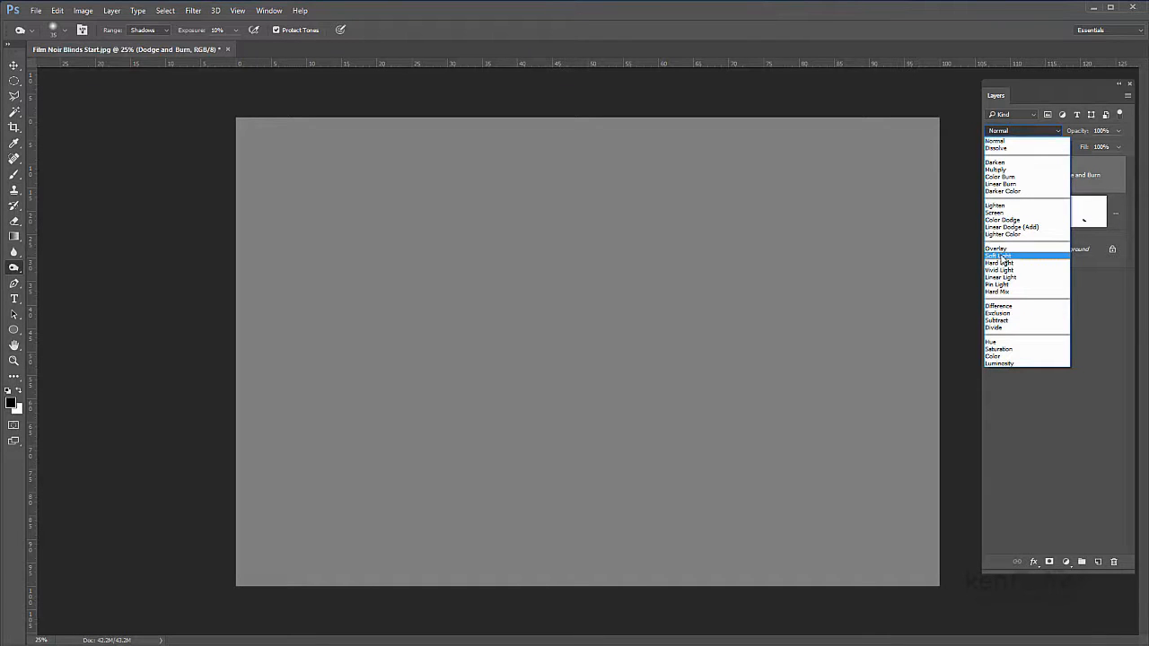
left_click(1000, 257)
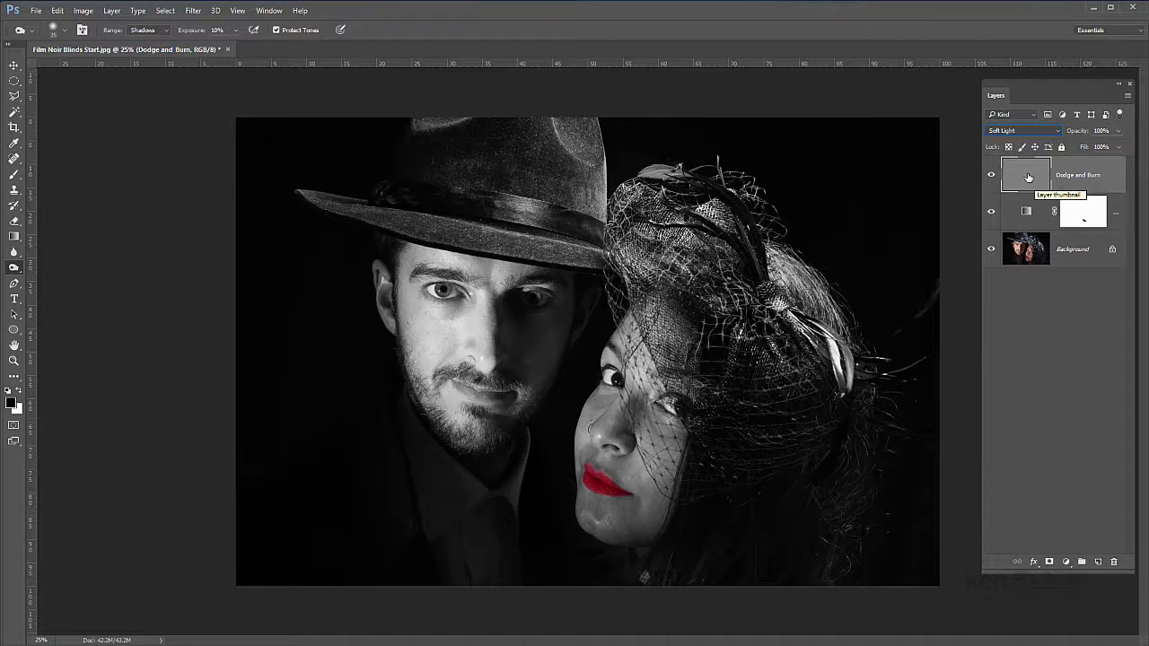
Step: Brighten the lit cheek and forehead of the man's face using the Dodge tool with its range set to Highlights
right_click(15, 269)
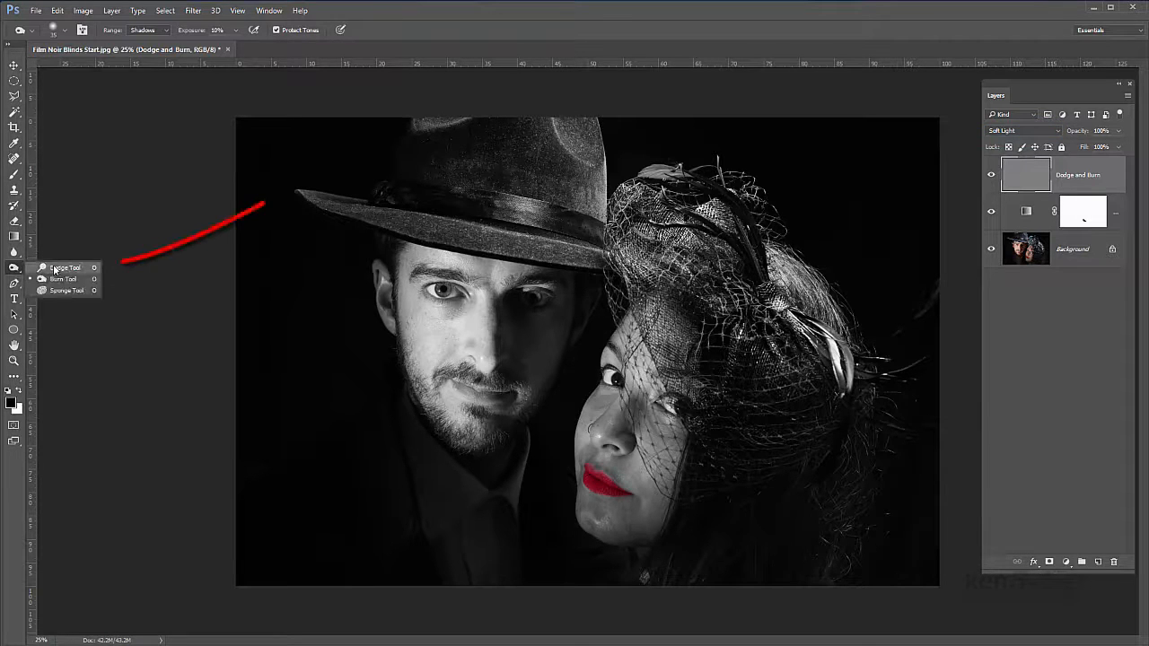
left_click(54, 269)
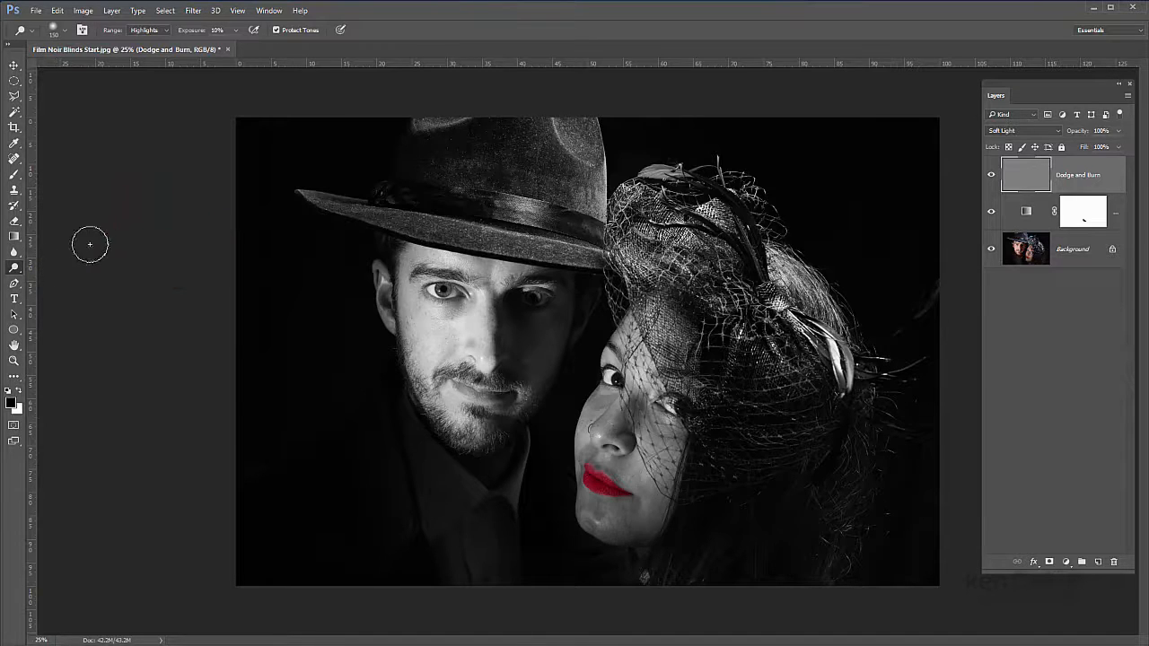
left_click(166, 34)
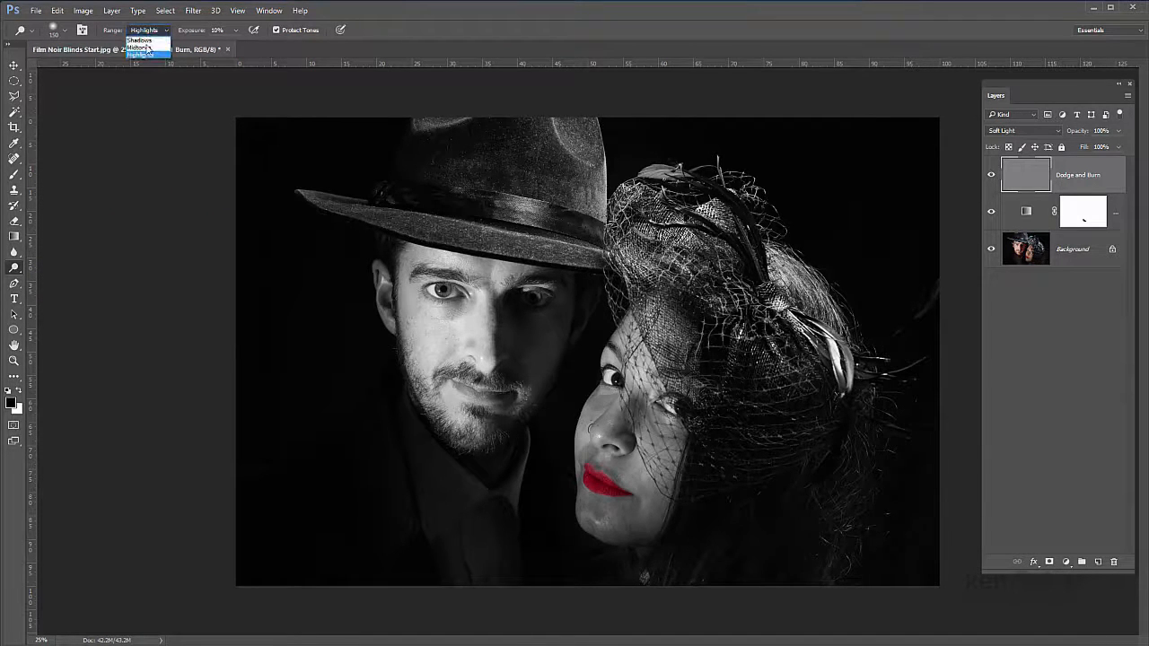
left_click(151, 57)
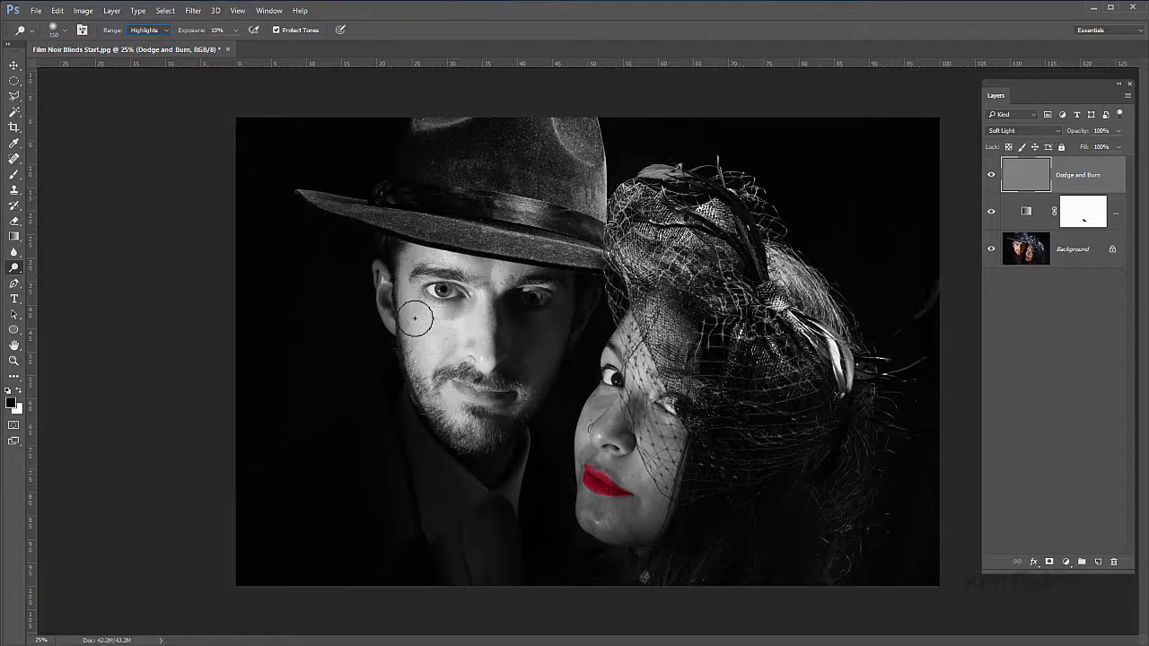
mouse_move(419, 323)
left_mouse_down()
mouse_move(462, 348)
mouse_move(480, 297)
mouse_move(477, 361)
mouse_move(468, 308)
mouse_move(448, 341)
mouse_move(463, 316)
mouse_move(415, 353)
mouse_move(469, 318)
mouse_move(419, 364)
mouse_move(449, 325)
mouse_move(419, 345)
mouse_move(408, 290)
mouse_move(425, 363)
mouse_move(438, 328)
mouse_move(431, 382)
mouse_move(437, 333)
mouse_move(429, 349)
mouse_move(438, 376)
left_mouse_up()
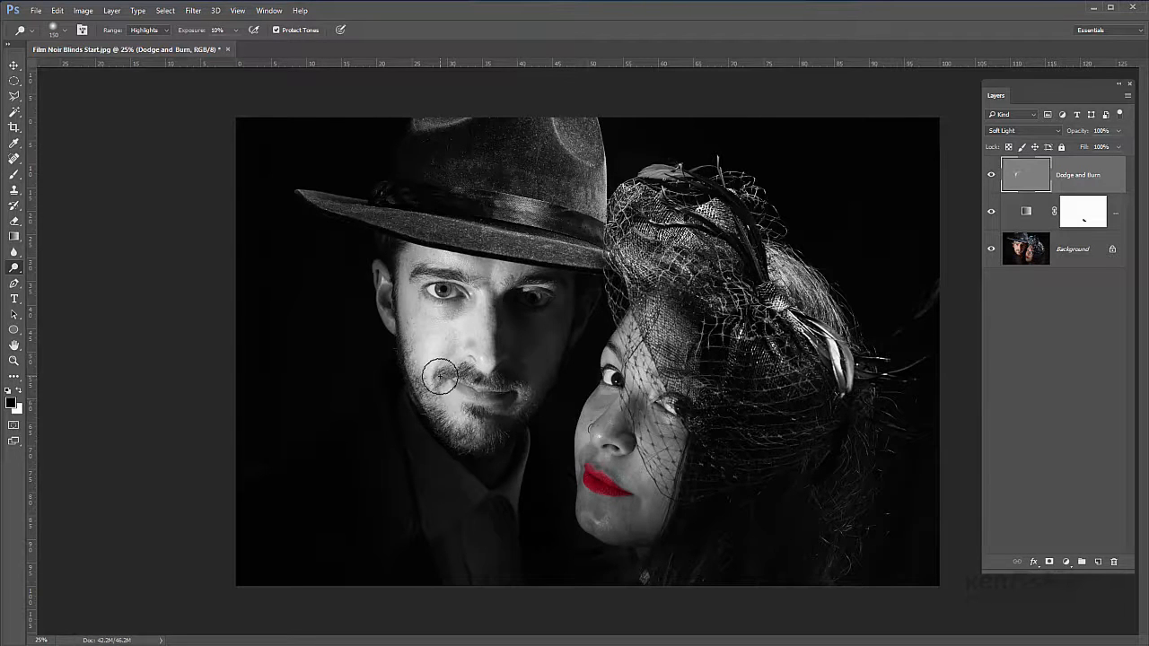
mouse_move(452, 261)
left_mouse_down()
mouse_move(473, 266)
mouse_move(420, 262)
left_mouse_up()
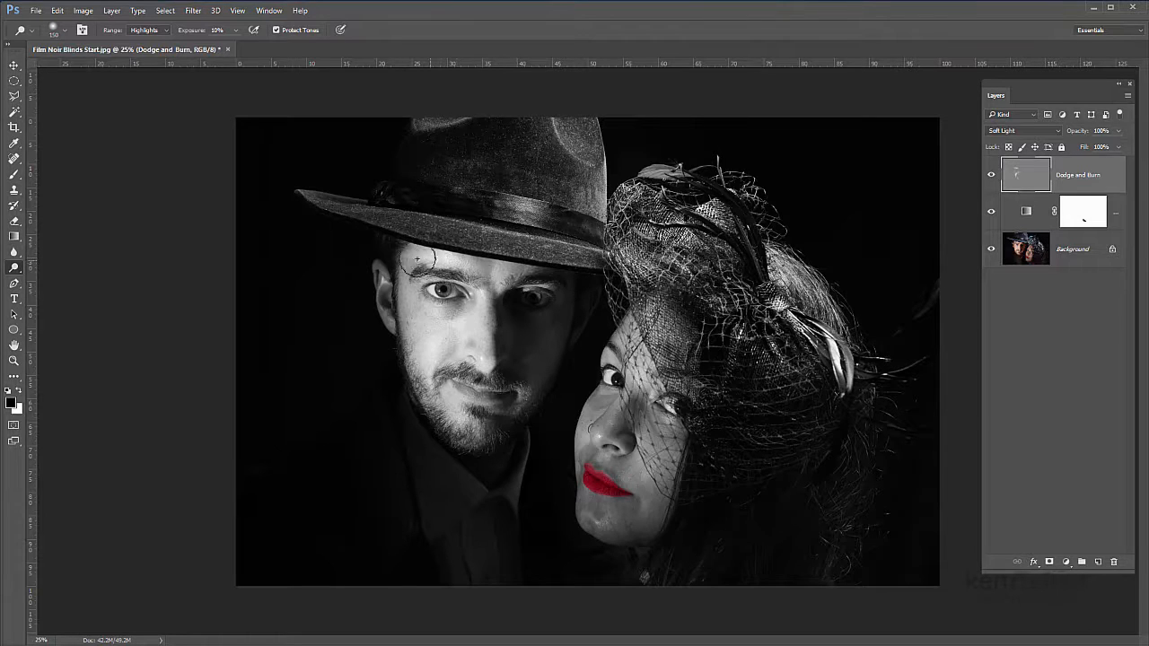
mouse_move(426, 327)
left_mouse_down()
mouse_move(432, 341)
mouse_move(457, 333)
mouse_move(440, 333)
left_mouse_up()
Step: Compare the image with the Dodge and Burn layer hidden and shown to examine the dodging on the man's face
left_click(990, 175)
left_click(990, 176)
left_click(990, 175)
left_click(991, 175)
left_click(991, 176)
left_click(992, 176)
left_click(991, 176)
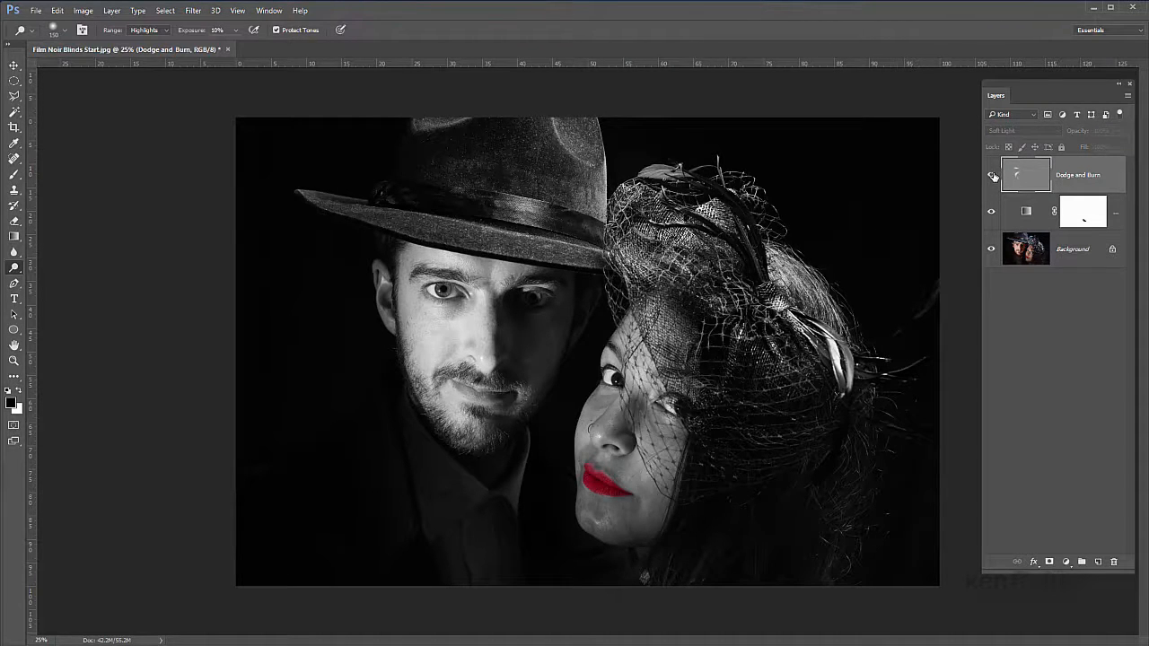
left_click(992, 176)
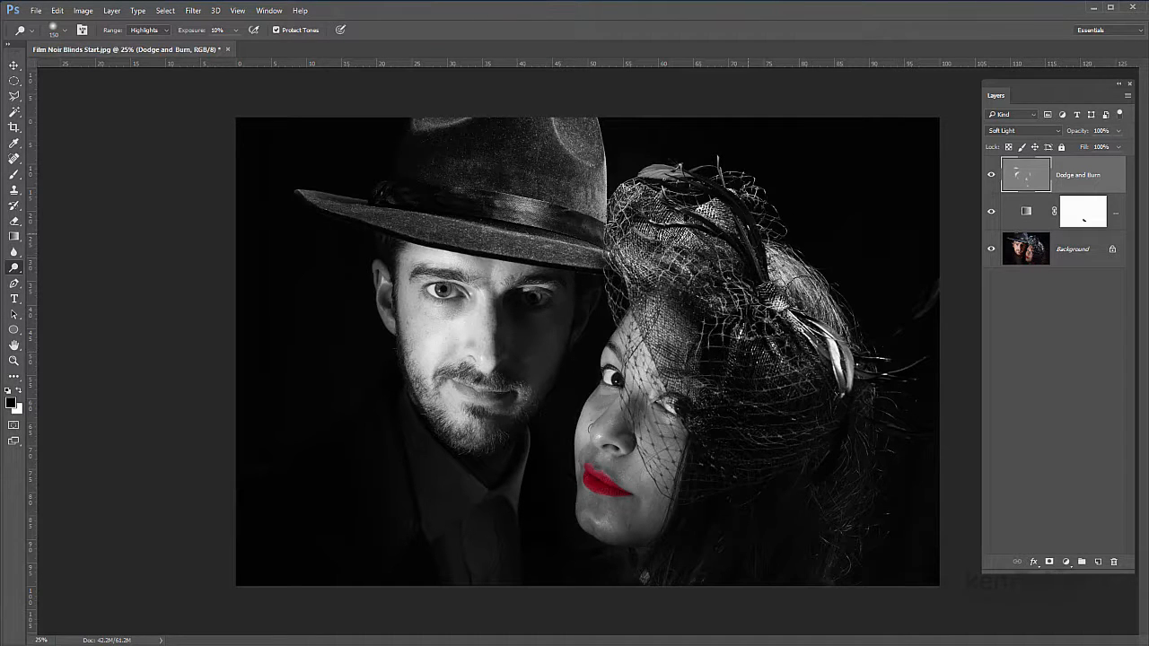
Step: Dodge the highlights on the woman's hair and veil, and compare the image with the Dodge and Burn layer hidden and shown
mouse_move(733, 241)
left_mouse_down()
mouse_move(711, 375)
mouse_move(656, 393)
mouse_move(662, 480)
mouse_move(648, 453)
mouse_move(661, 445)
mouse_move(636, 417)
mouse_move(671, 464)
mouse_move(656, 418)
mouse_move(697, 459)
left_mouse_up()
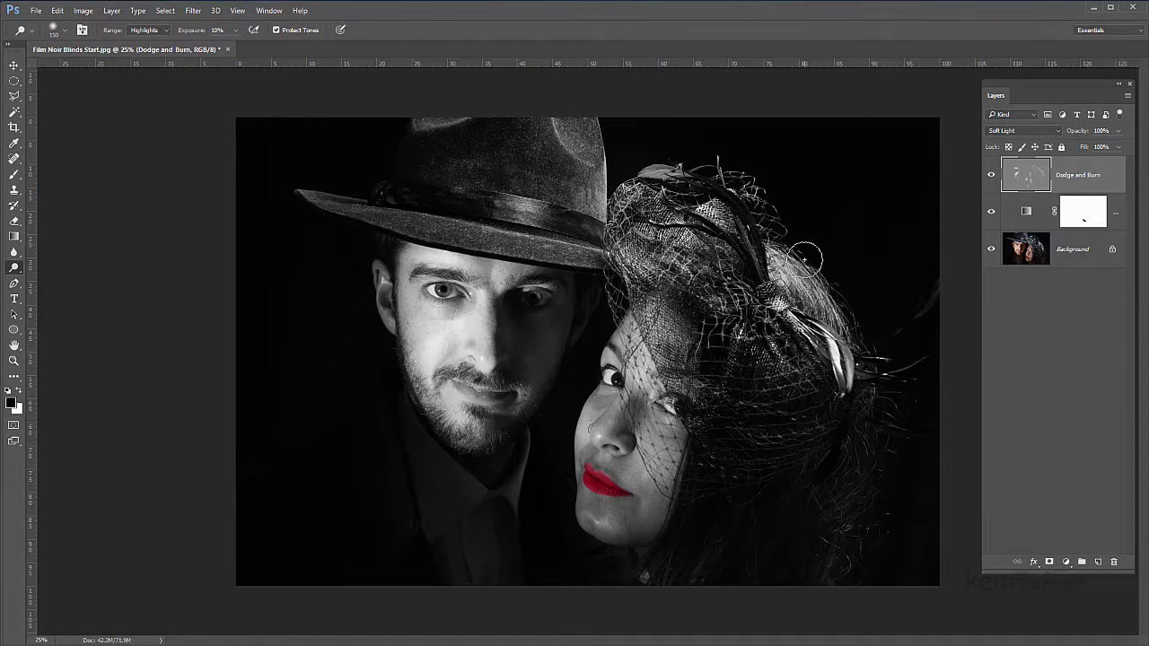
left_click(992, 176)
left_click(991, 175)
left_click(991, 175)
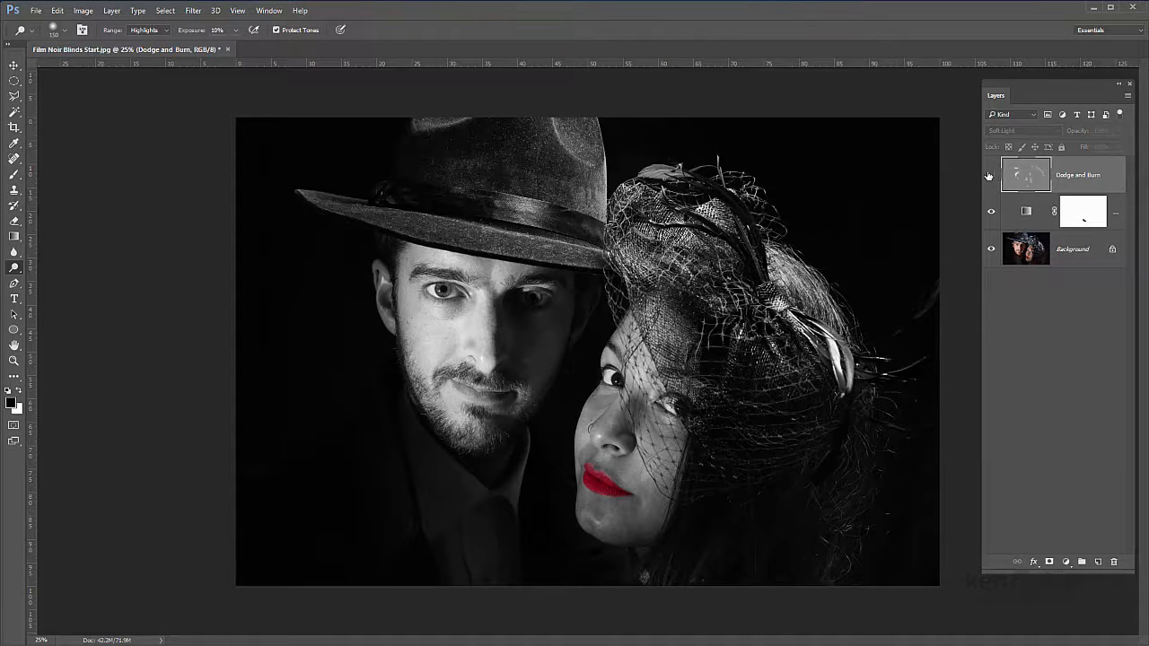
left_click(990, 175)
left_click(991, 175)
left_click(990, 175)
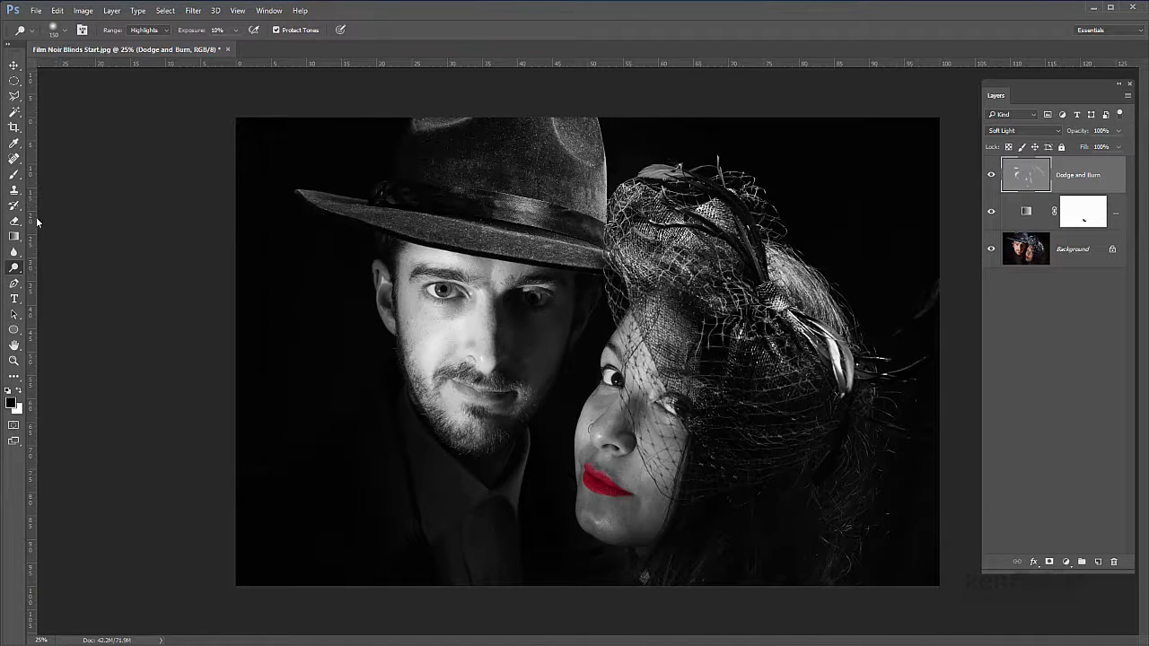
Step: Switch from the Dodge tool to the Burn tool for darkening the shadows on the Dodge and Burn layer
right_click(14, 271)
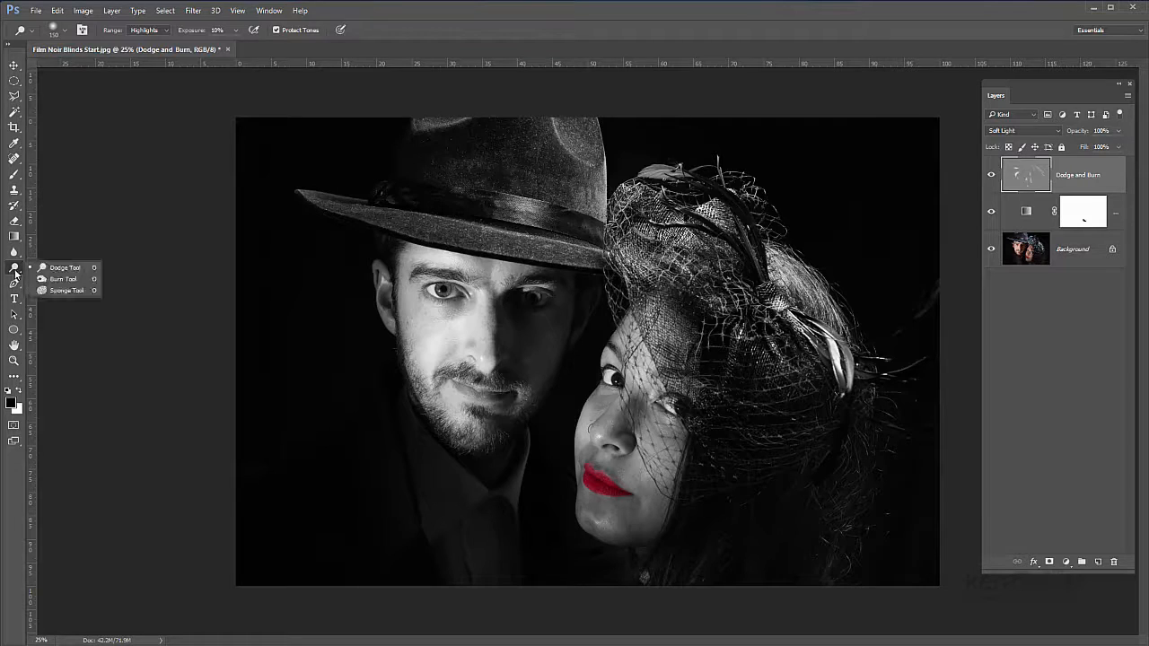
left_click(62, 279)
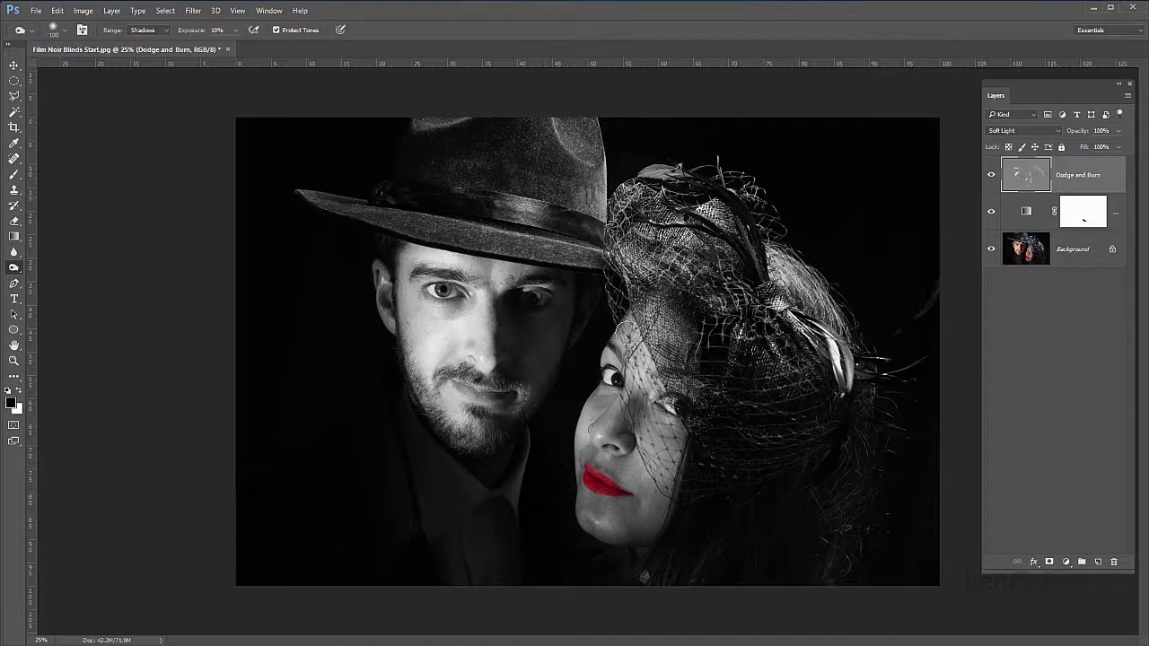
Step: Compare the image with the Dodge and Burn layer hidden and shown to examine the shading on both faces
left_click(991, 177)
left_click(991, 177)
left_click(991, 177)
left_click(989, 176)
left_click(989, 176)
left_click(990, 176)
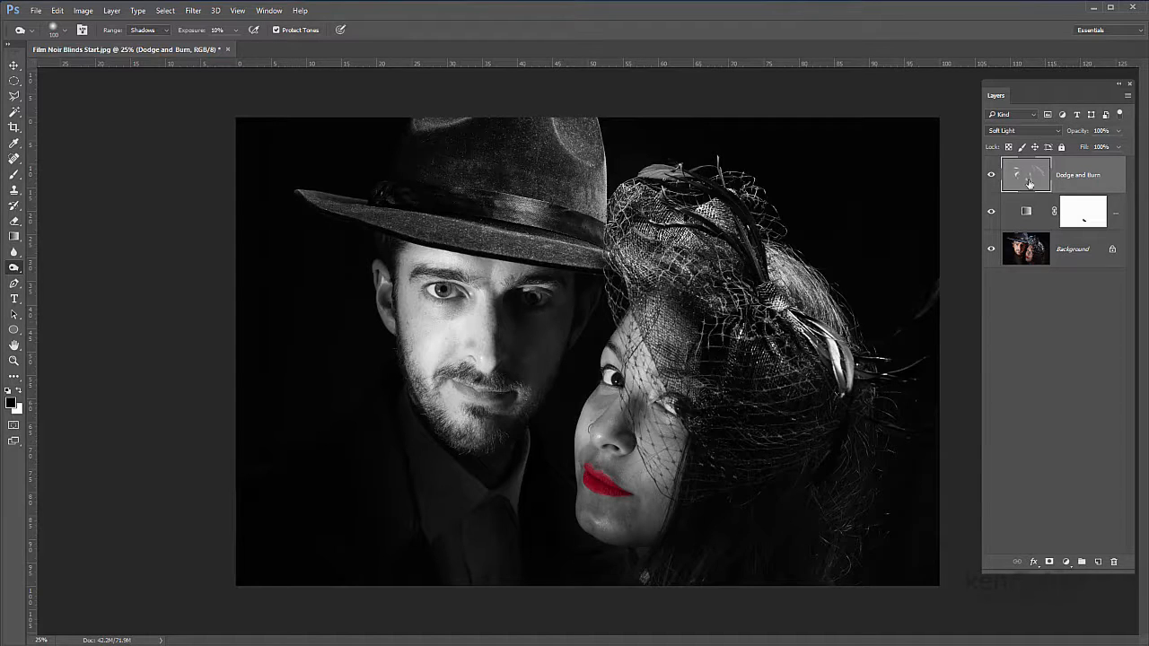
left_click(991, 175)
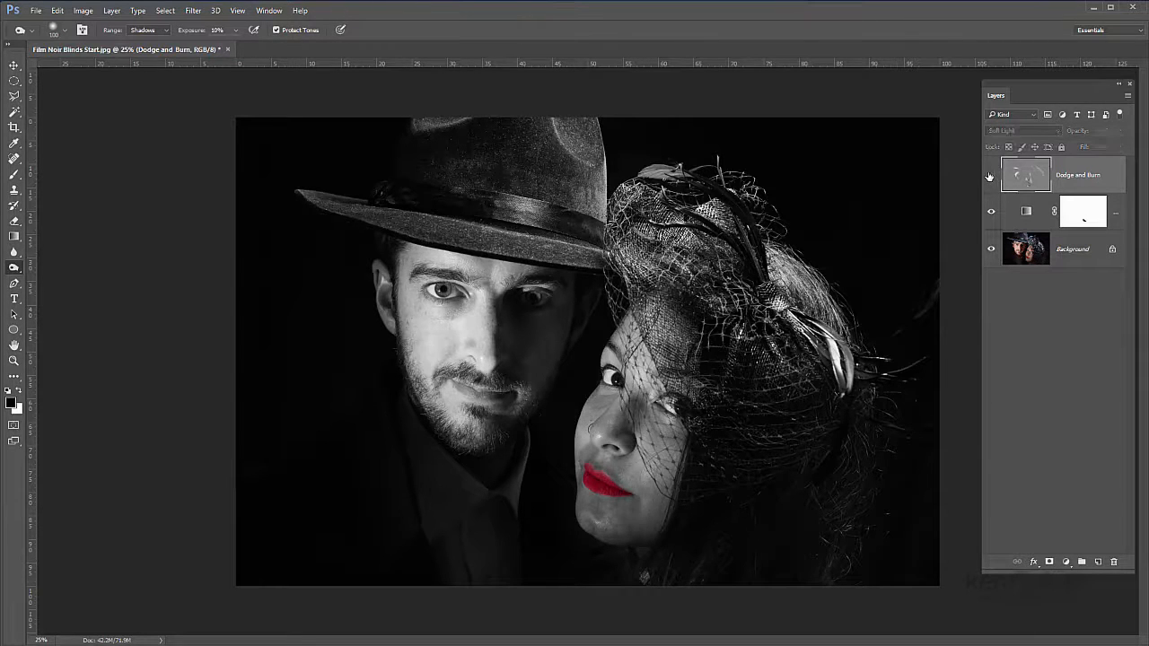
left_click(990, 175)
left_click(991, 175)
left_click(991, 175)
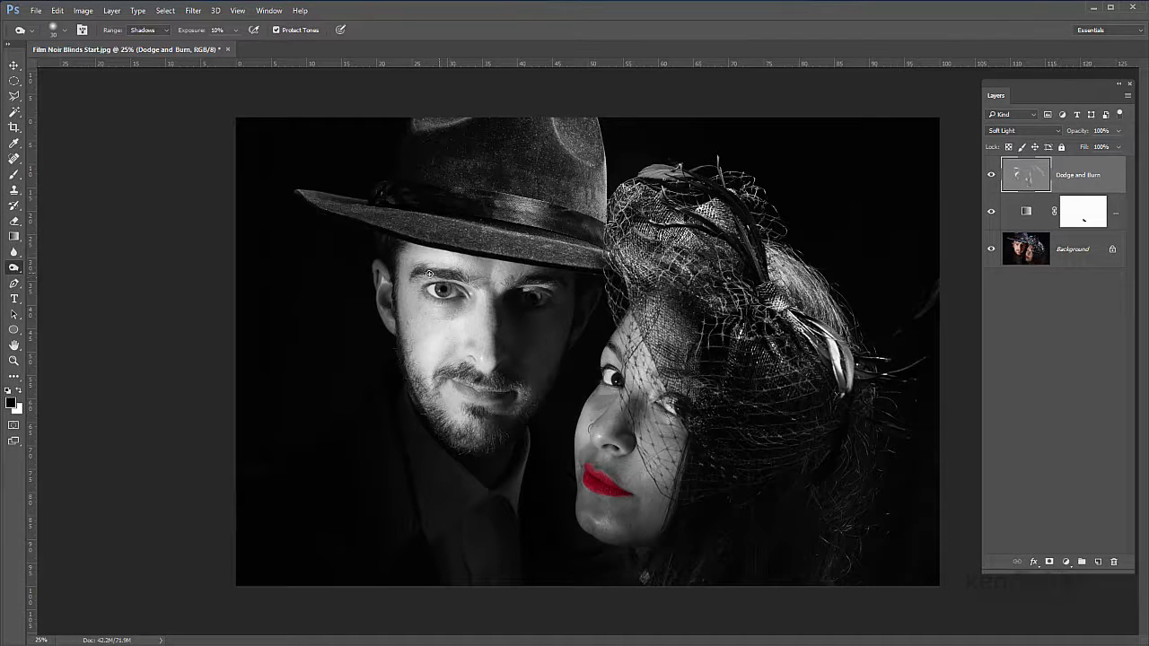
Step: Burn the man's eyebrows and the shadow around his lit eye, and inspect the Dodge and Burn layer on its own
mouse_move(429, 274)
left_mouse_down()
mouse_move(459, 276)
mouse_move(415, 272)
mouse_move(456, 275)
mouse_move(430, 274)
left_mouse_up()
mouse_move(534, 281)
left_mouse_down()
mouse_move(513, 285)
mouse_move(565, 283)
mouse_move(531, 284)
left_mouse_up()
mouse_move(422, 290)
left_mouse_down()
mouse_move(464, 297)
mouse_move(427, 297)
left_mouse_up()
left_click(991, 176, "alt")
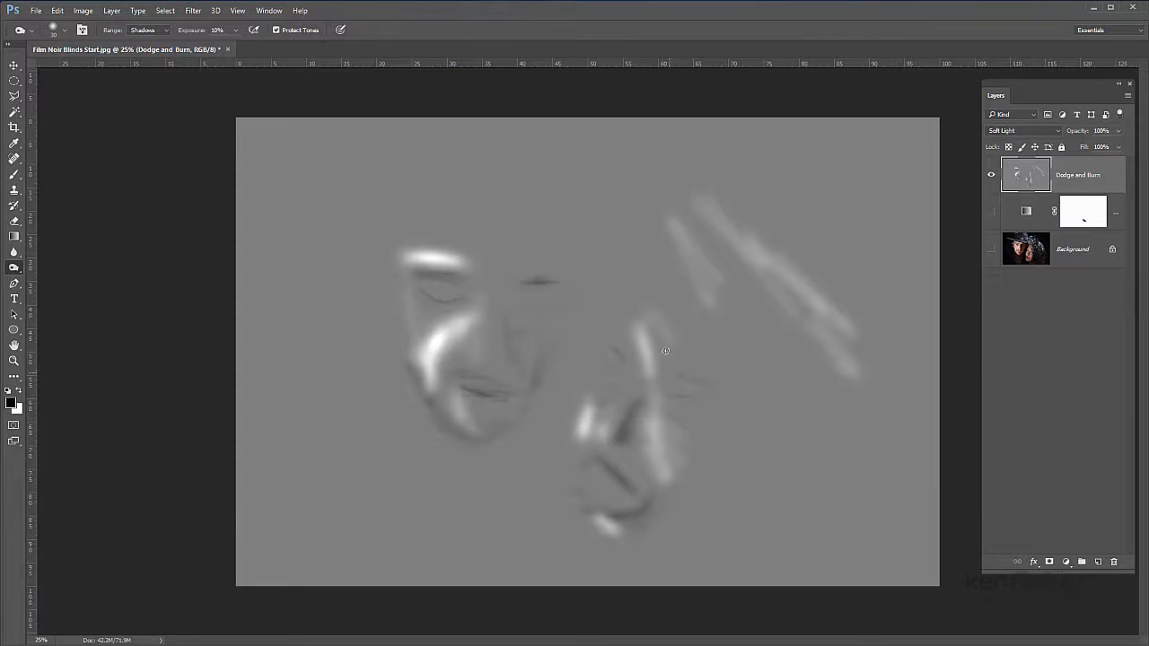
left_click(992, 176, "alt")
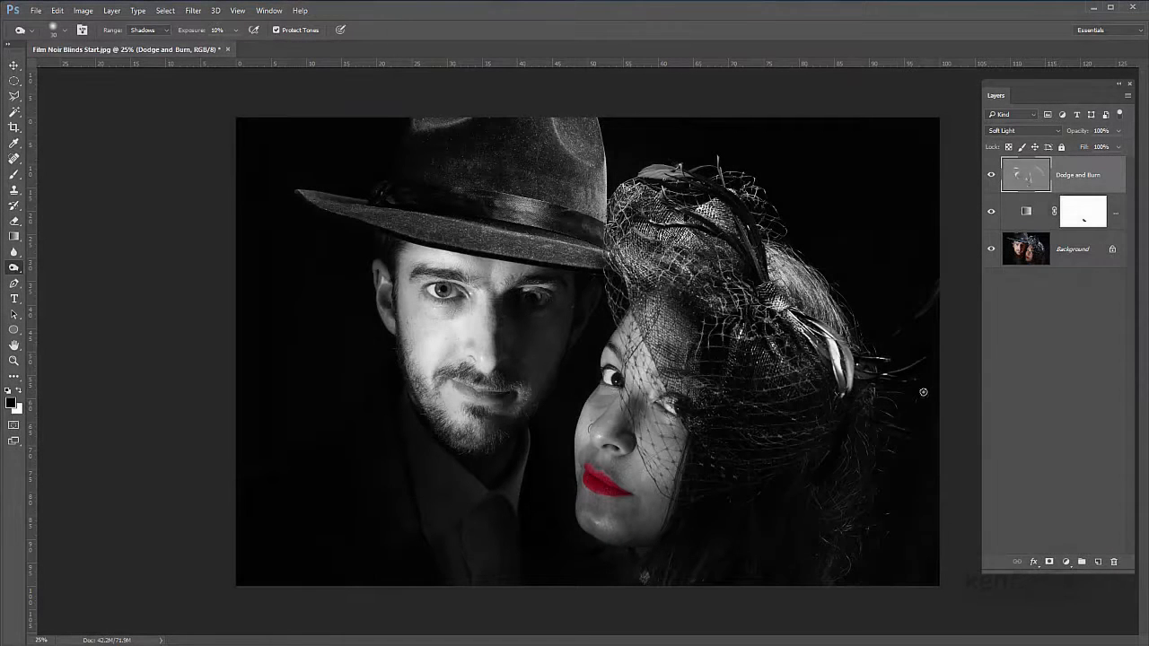
Step: Add a Curves adjustment layer with a contrast S-curve, lowering the shadow point to input 65, output 54 and raising the highlights
left_click(1065, 562)
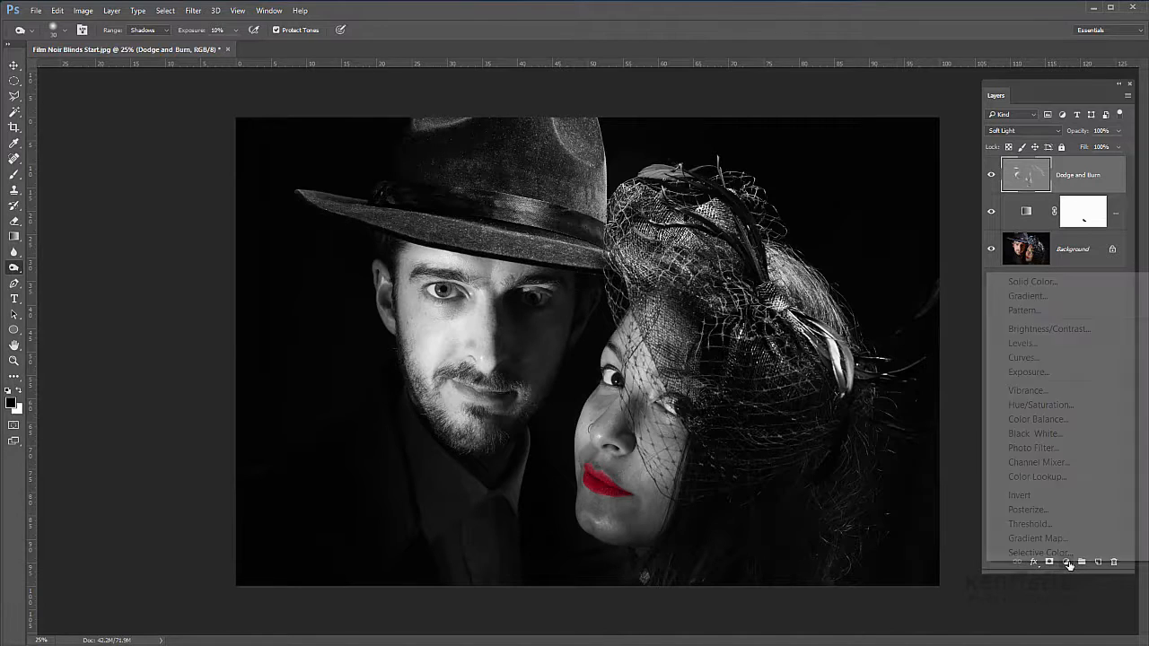
left_click(1023, 357)
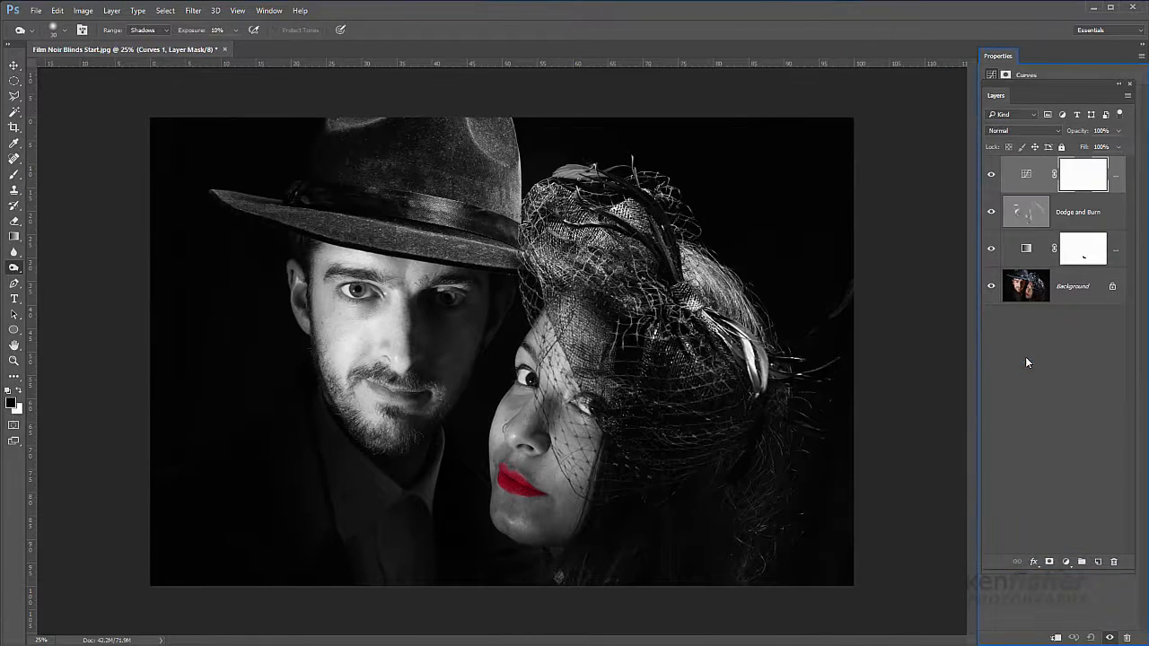
left_click_drag(925, 83, 792, 103)
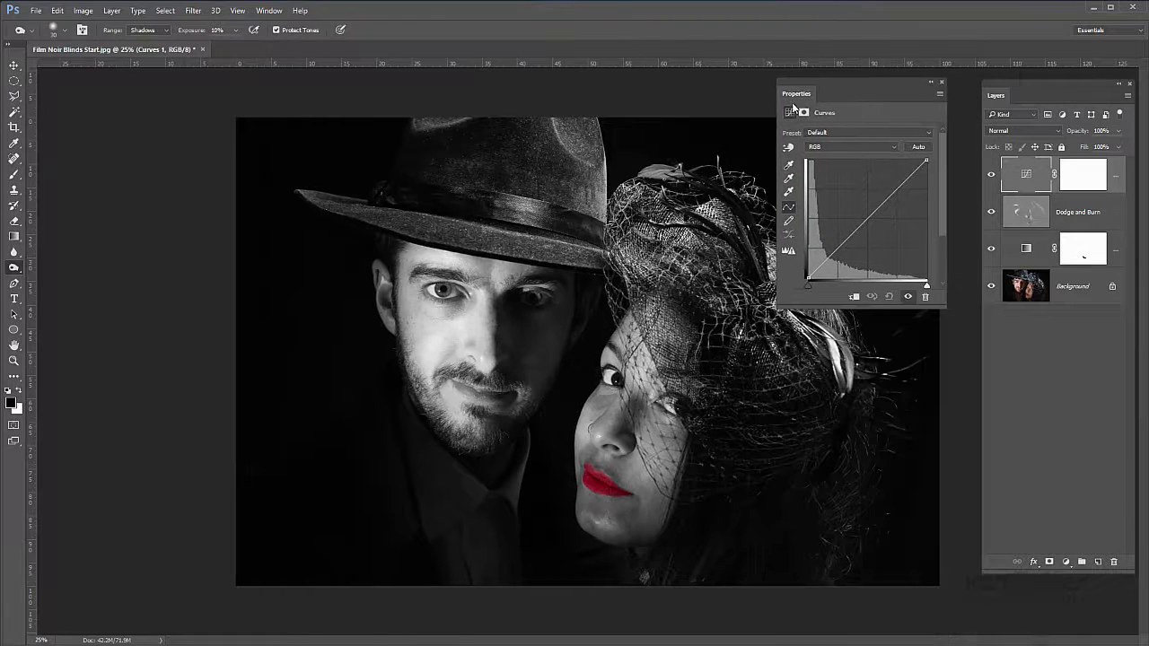
left_click_drag(942, 308, 944, 394)
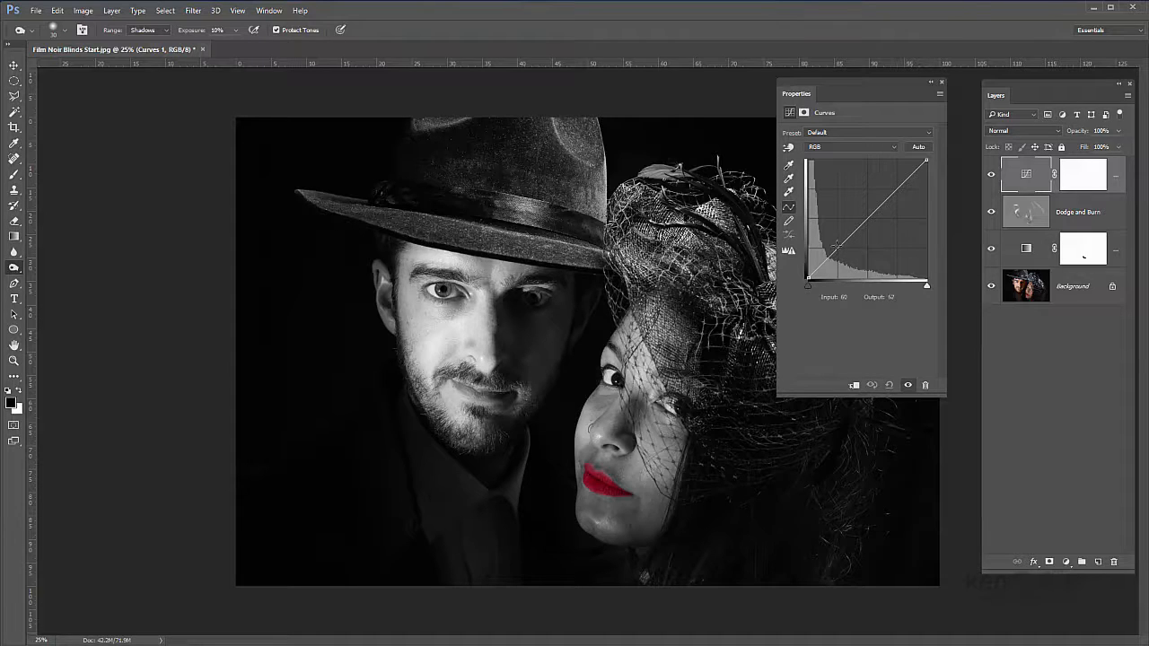
left_click_drag(835, 244, 837, 258)
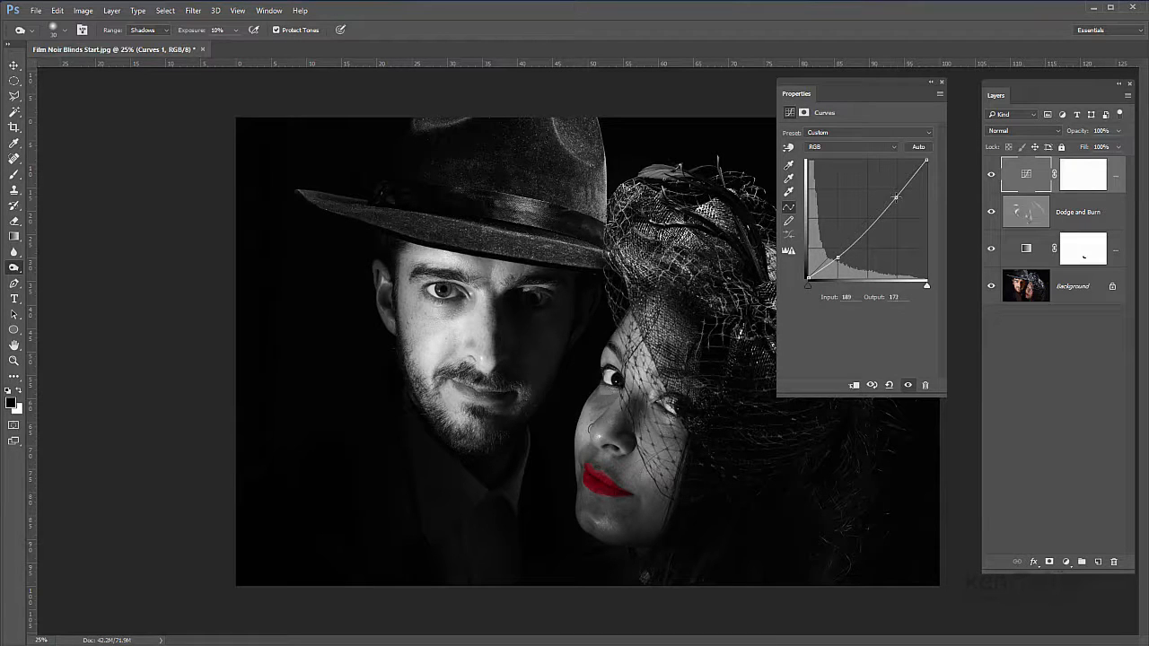
left_click_drag(895, 197, 894, 185)
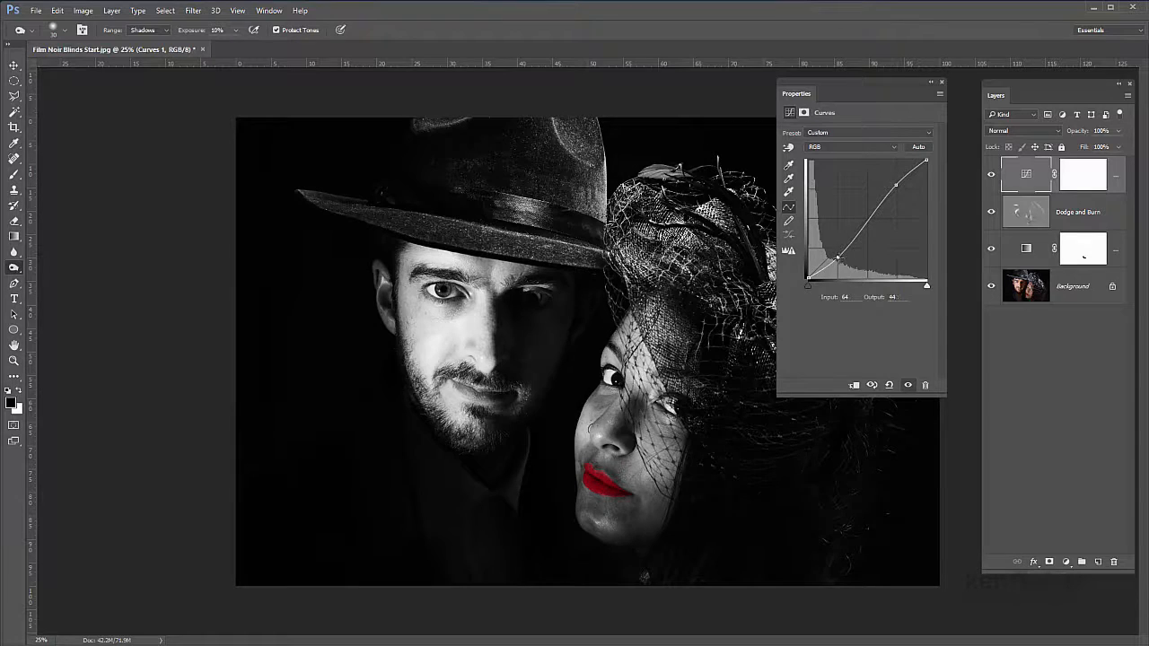
left_click_drag(837, 258, 836, 252)
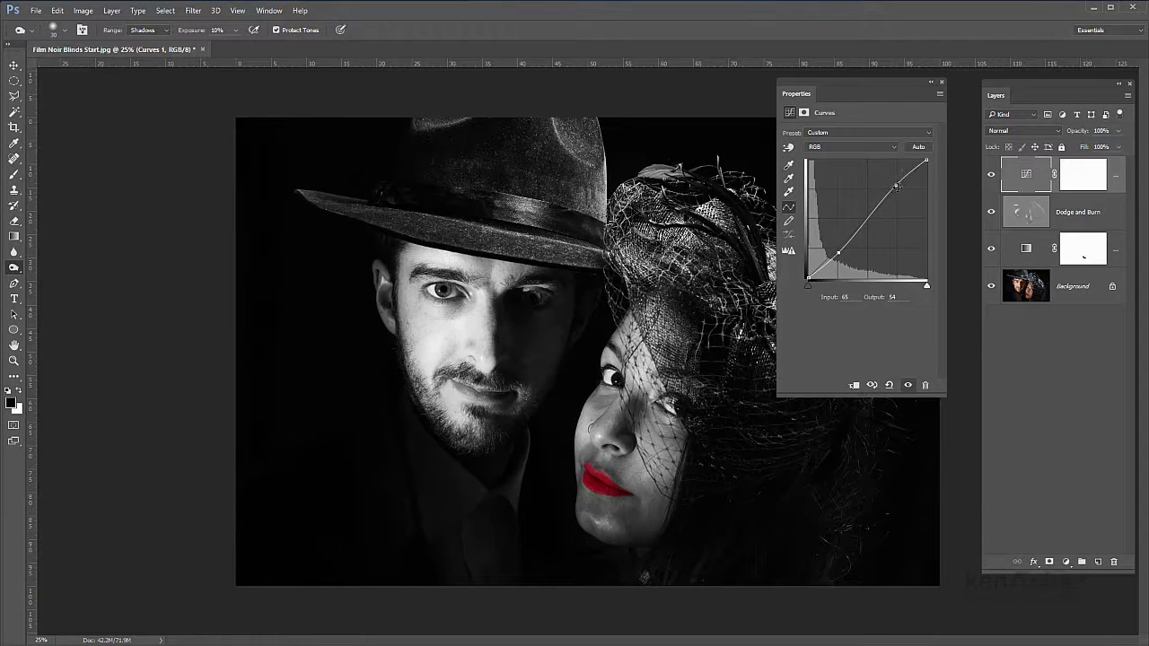
left_click(896, 184)
left_click(941, 83)
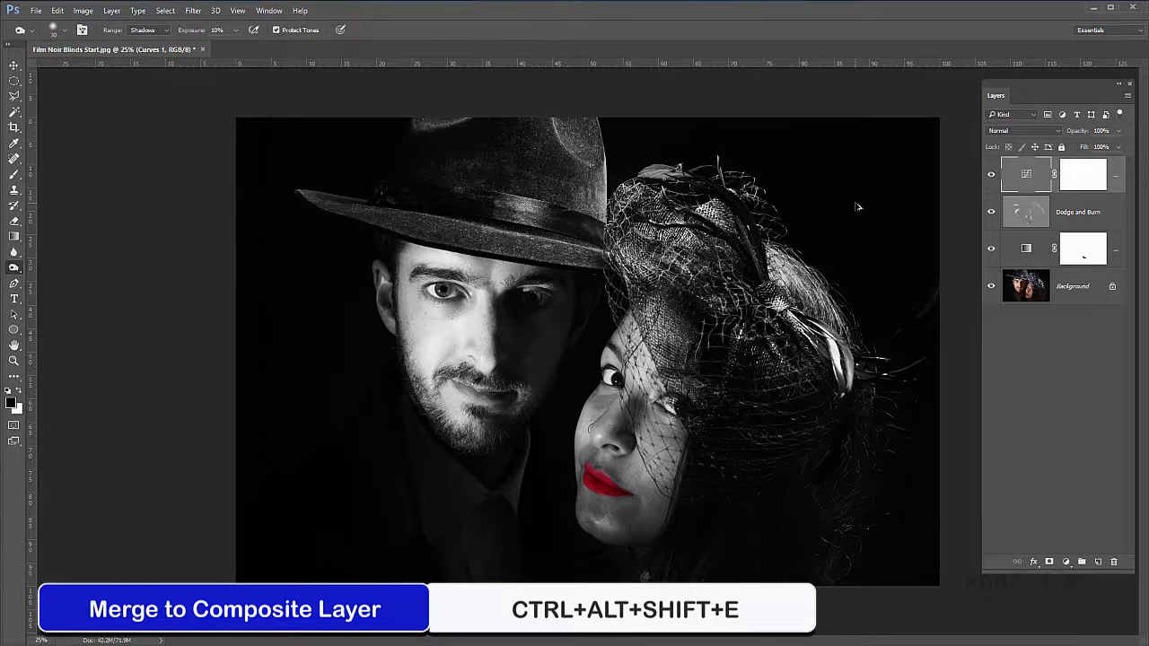
Step: Stamp all visible layers into a new composite layer on top and name it "merged"
key("ctrl+alt+shift+e")
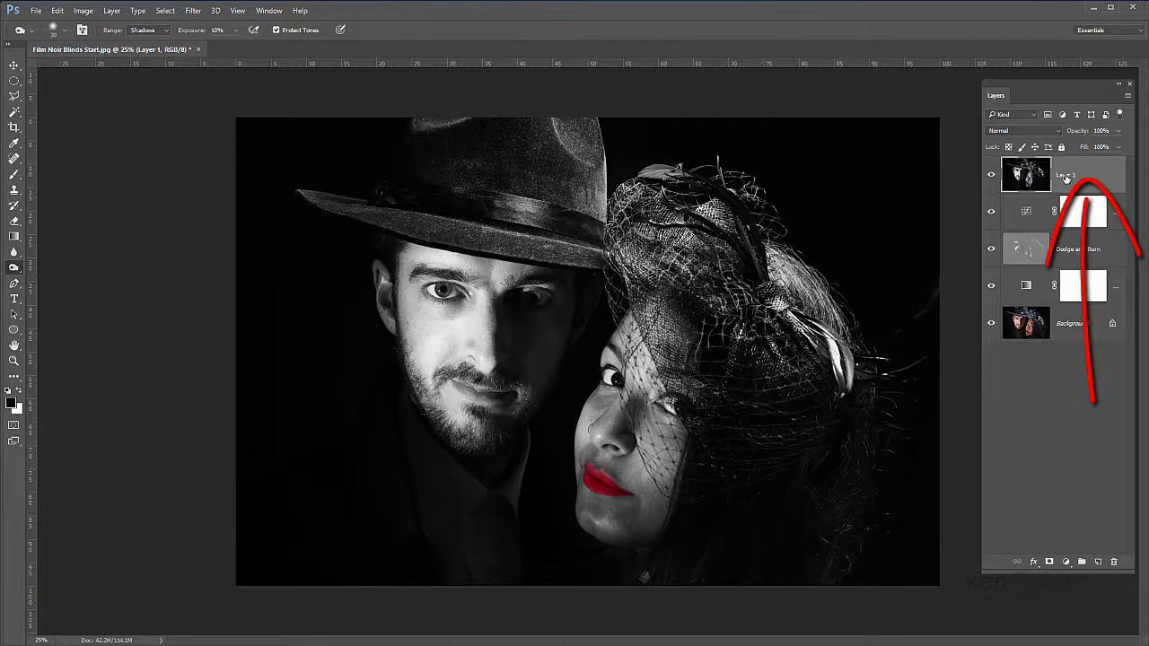
double_click(1065, 176)
type("merged")
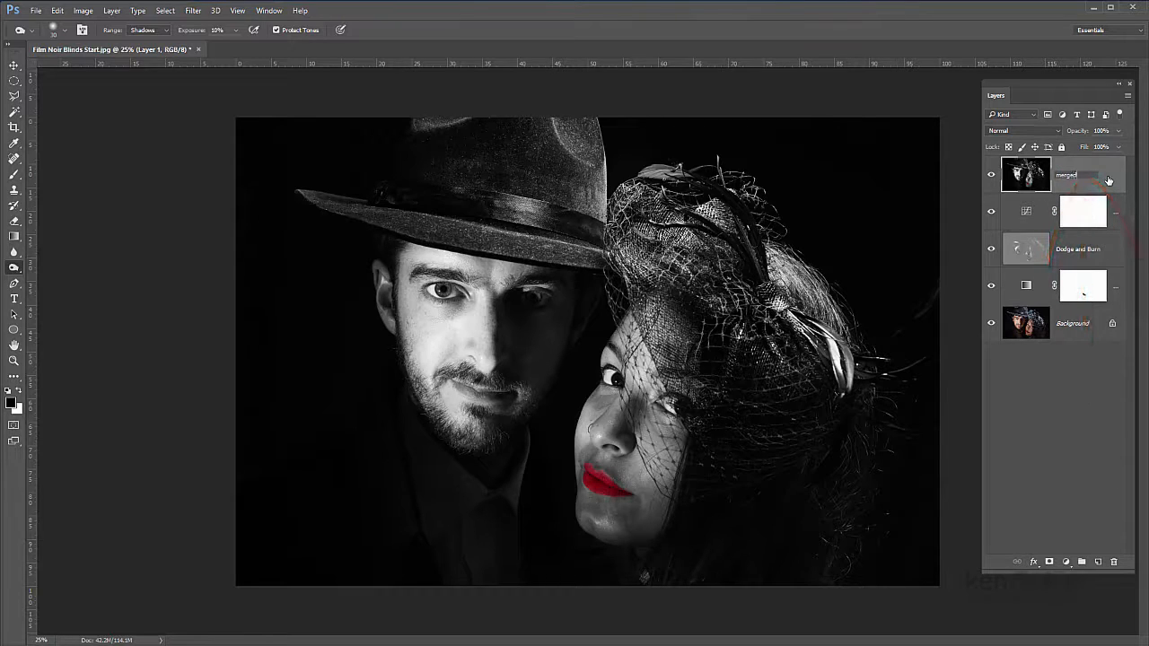
key("Return")
Step: Apply a Levels adjustment to the merged layer with the black input level at 34 and the white at 213
left_click(84, 11)
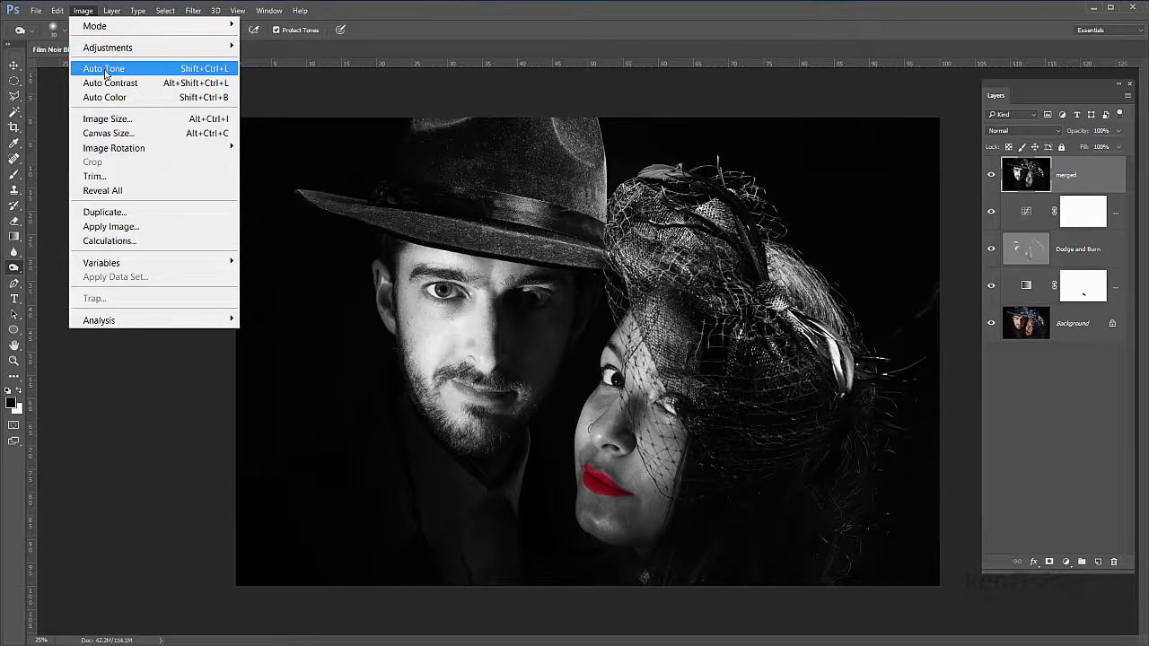
mouse_move(108, 47)
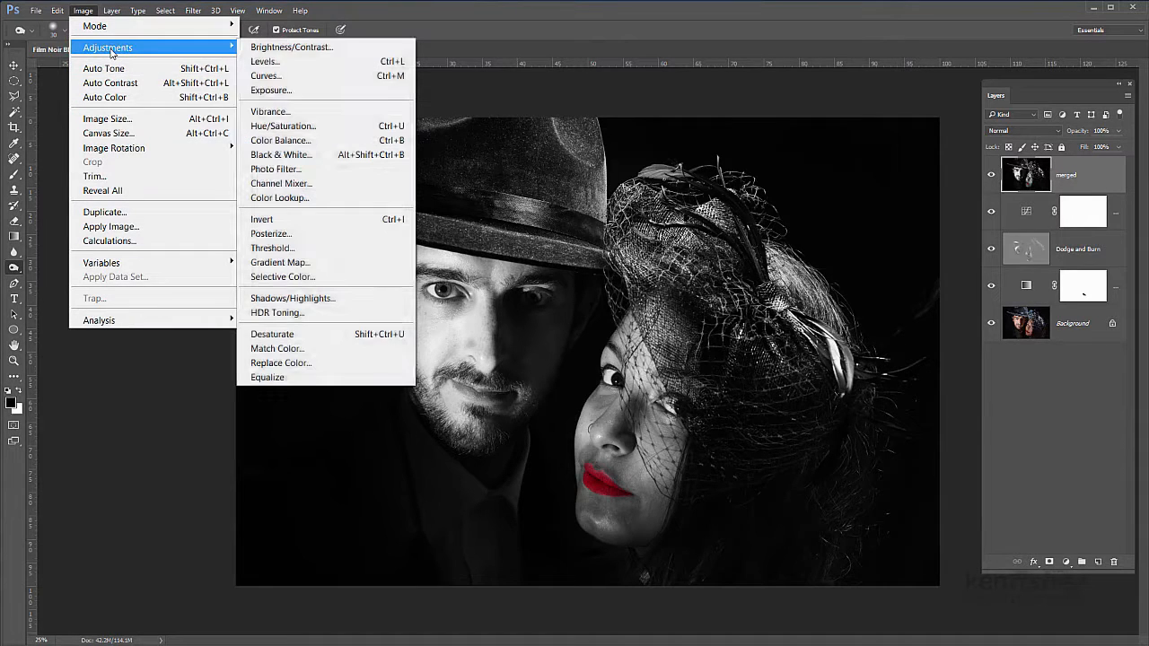
left_click(280, 64)
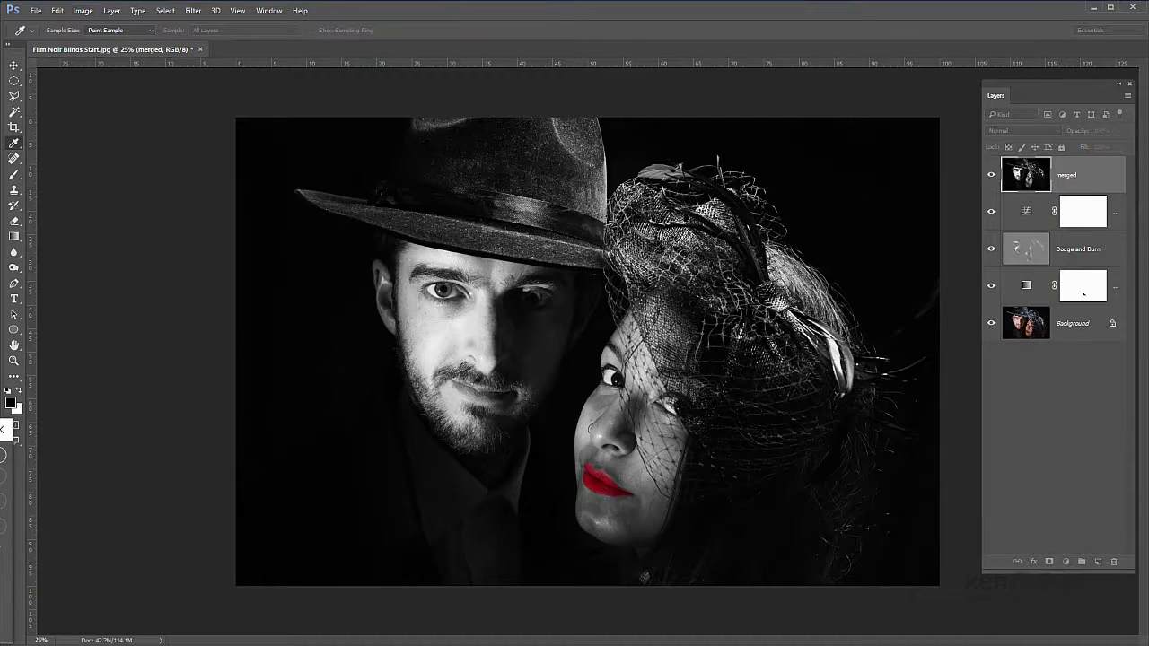
left_click_drag(287, 198, 215, 117)
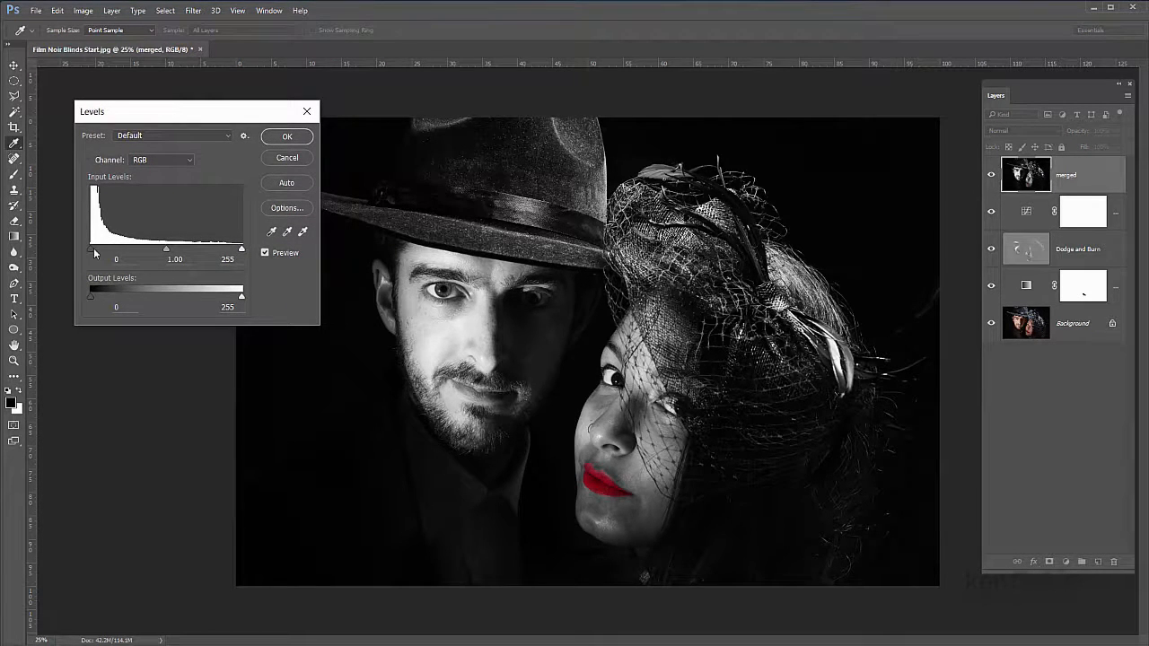
left_click_drag(93, 247, 110, 243)
left_click_drag(241, 250, 218, 254)
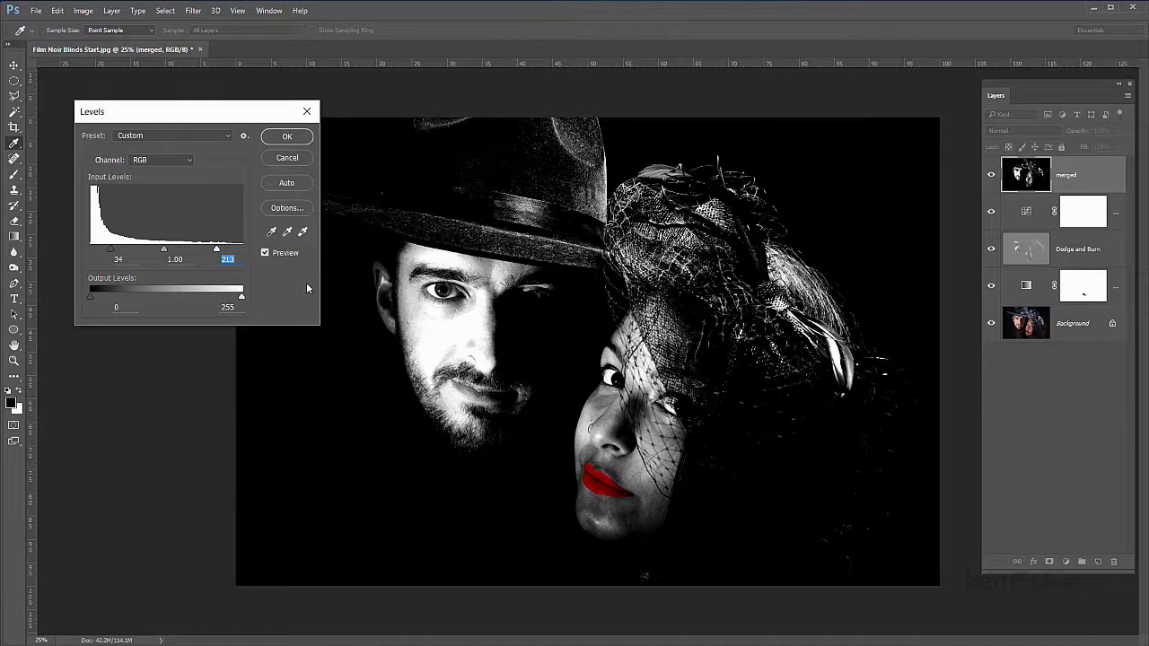
left_click(287, 136)
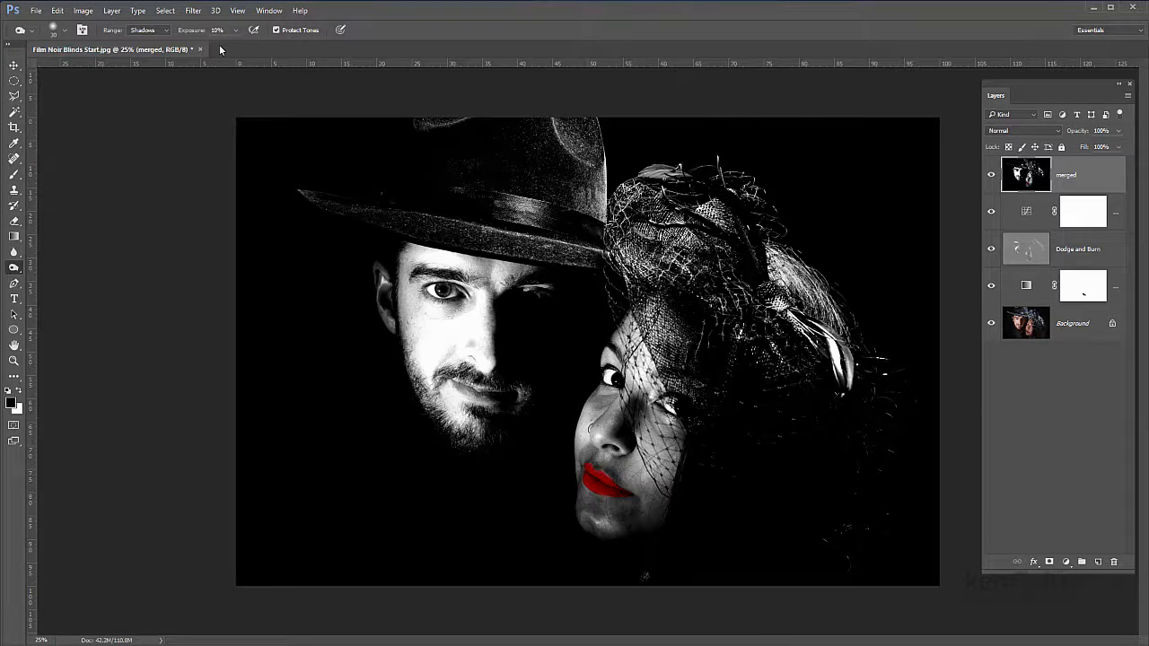
Step: Apply a Gaussian Blur with a 20-pixel radius to the merged layer
left_click(193, 11)
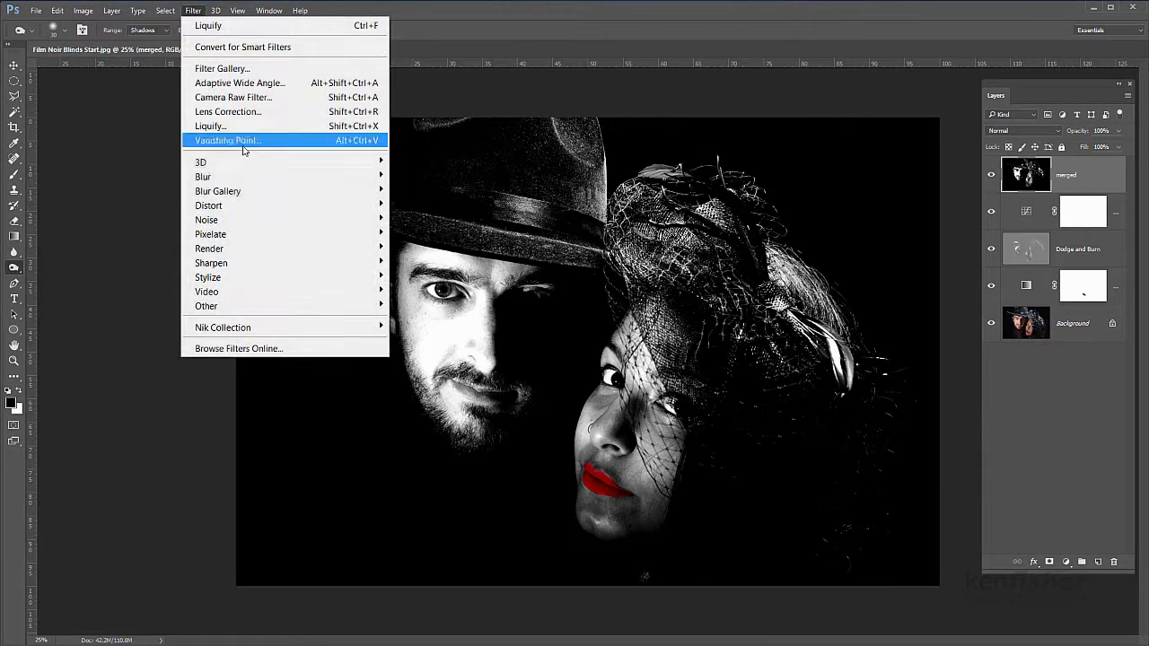
mouse_move(241, 177)
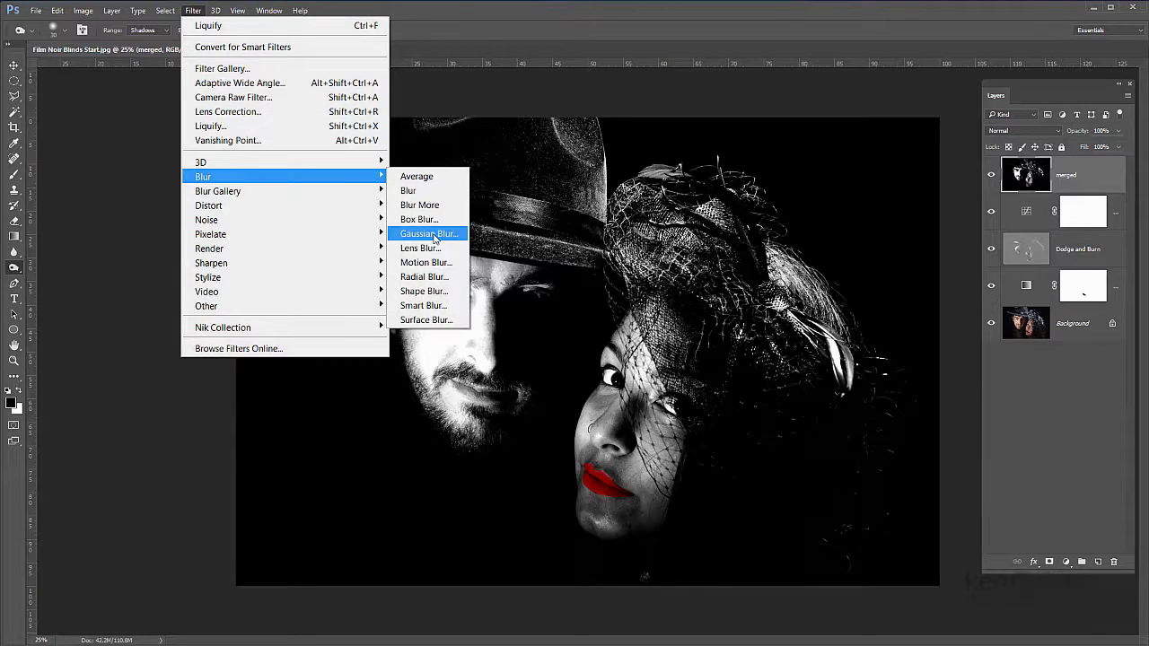
left_click(435, 237)
left_click_drag(4, 188, 300, 207)
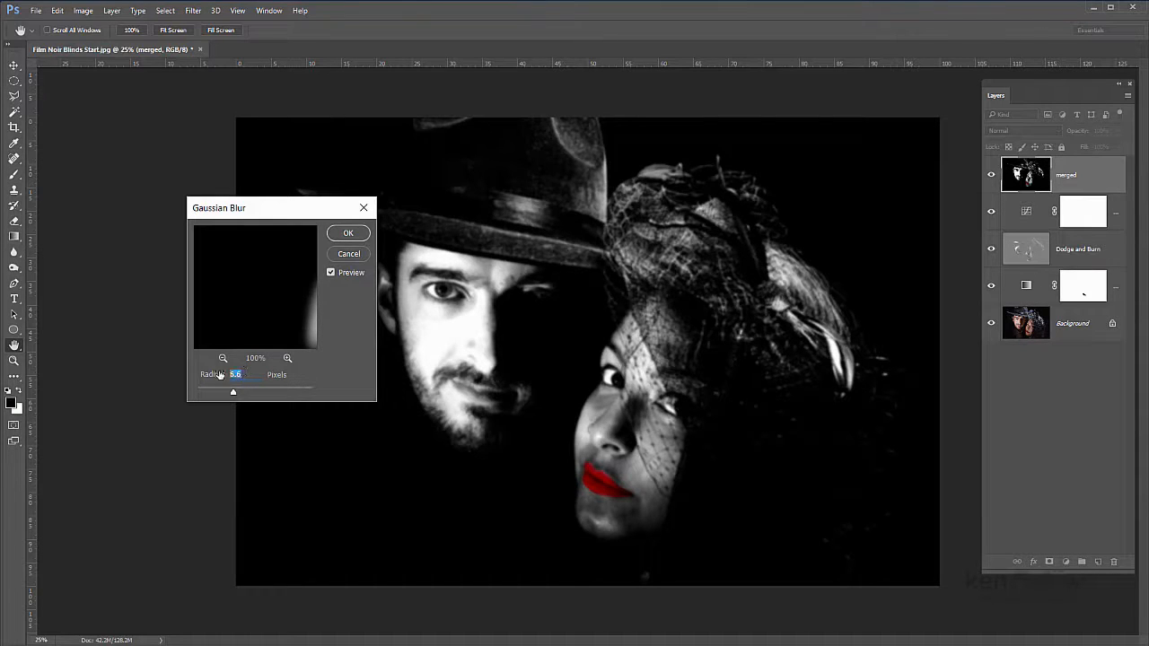
type("10")
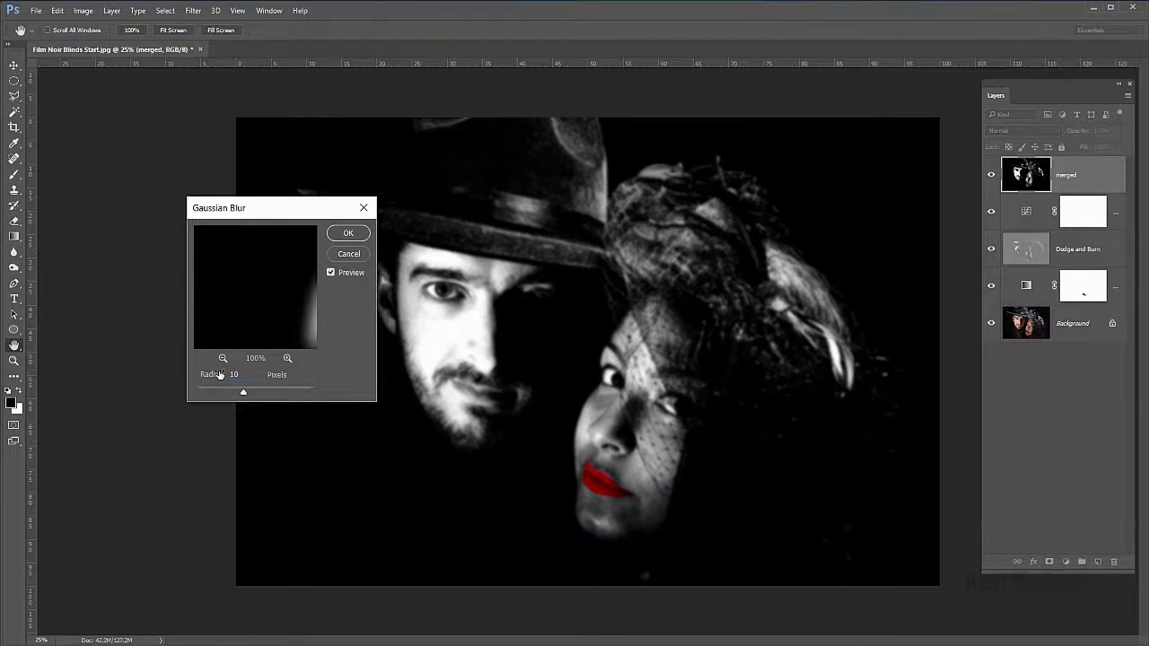
double_click(242, 375)
left_click_drag(213, 375, 215, 376)
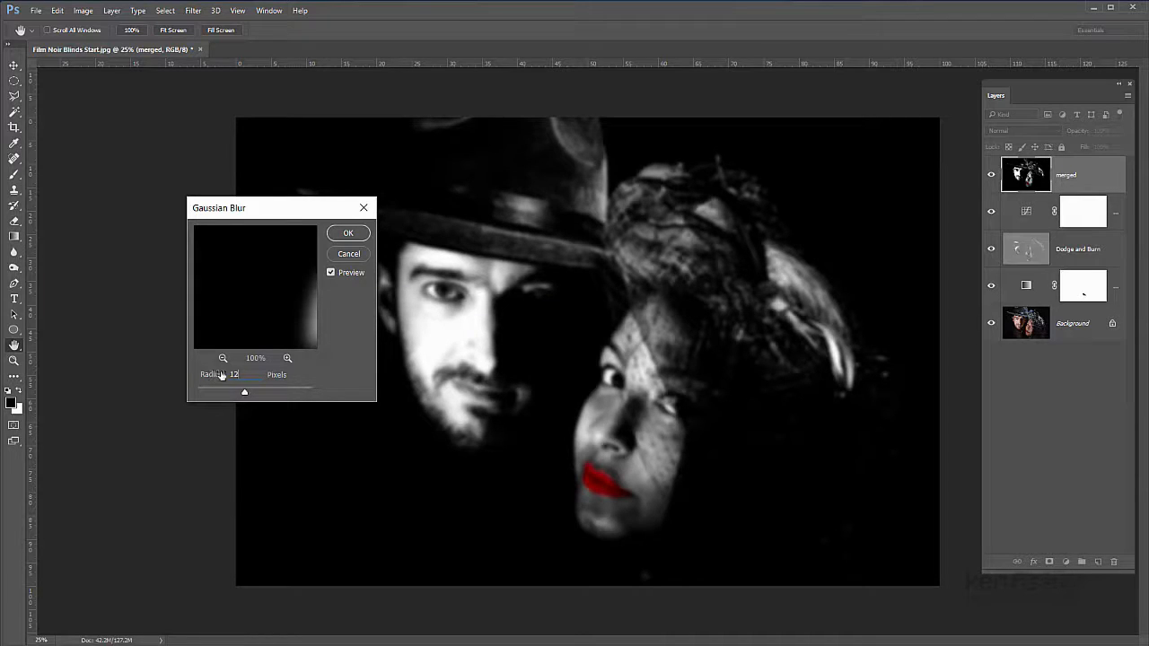
left_click(214, 375)
type("20")
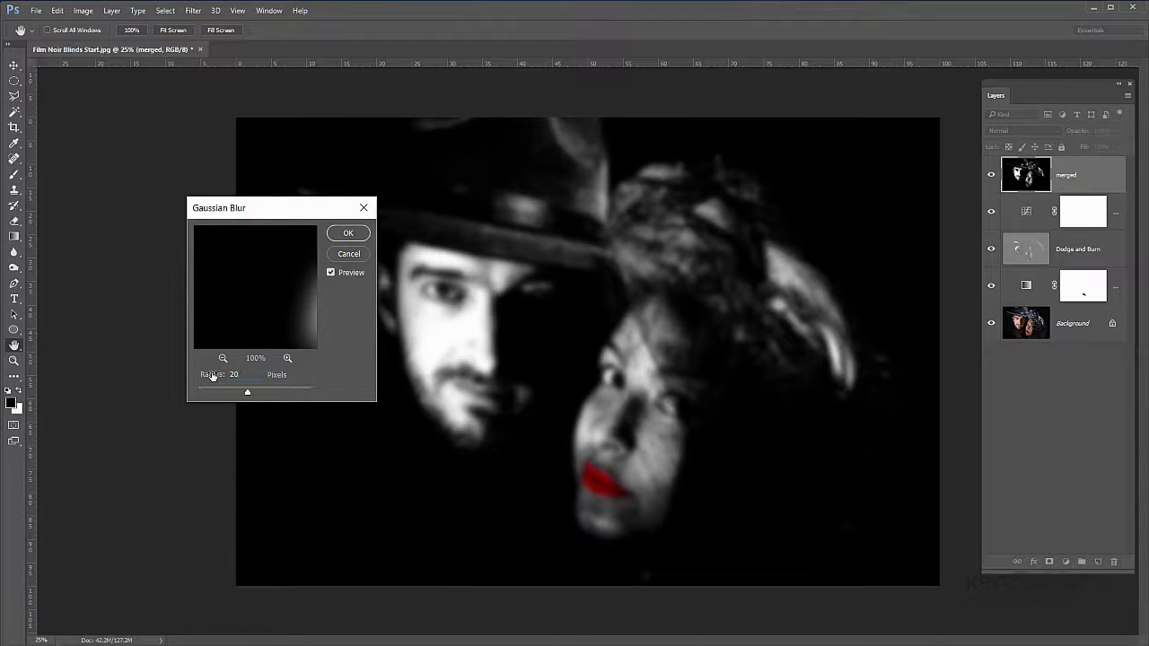
left_click(348, 234)
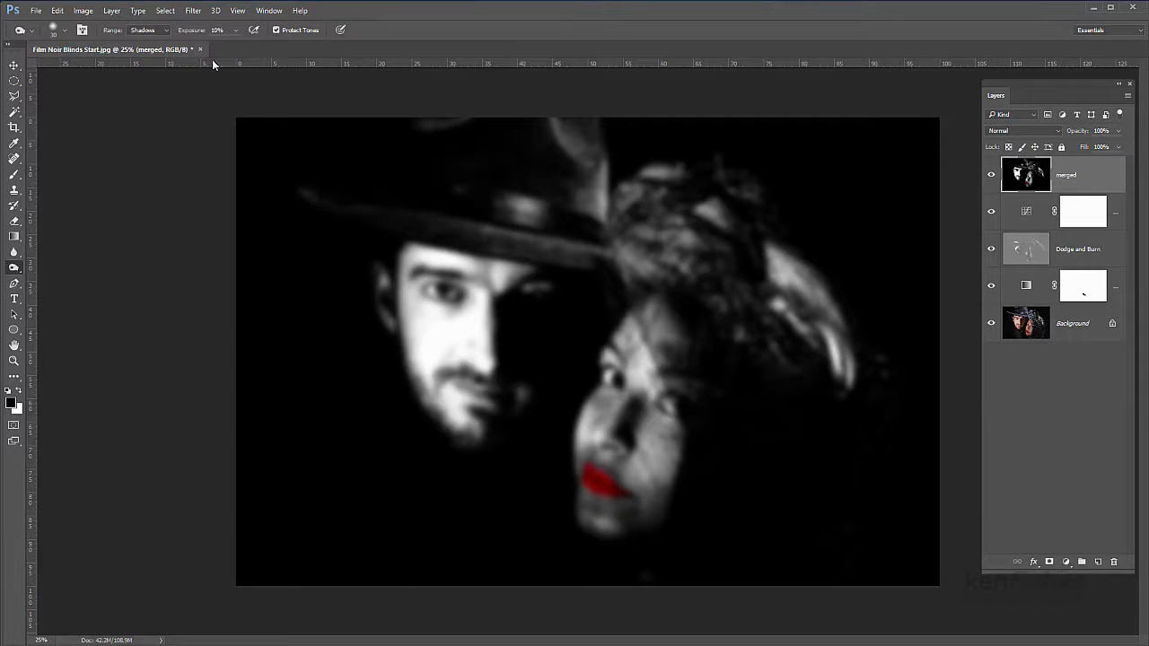
Step: Save the document to the Desktop as a Photoshop file named "Film Noir Displacement Map" with Maximize Compatibility on
left_click(36, 11)
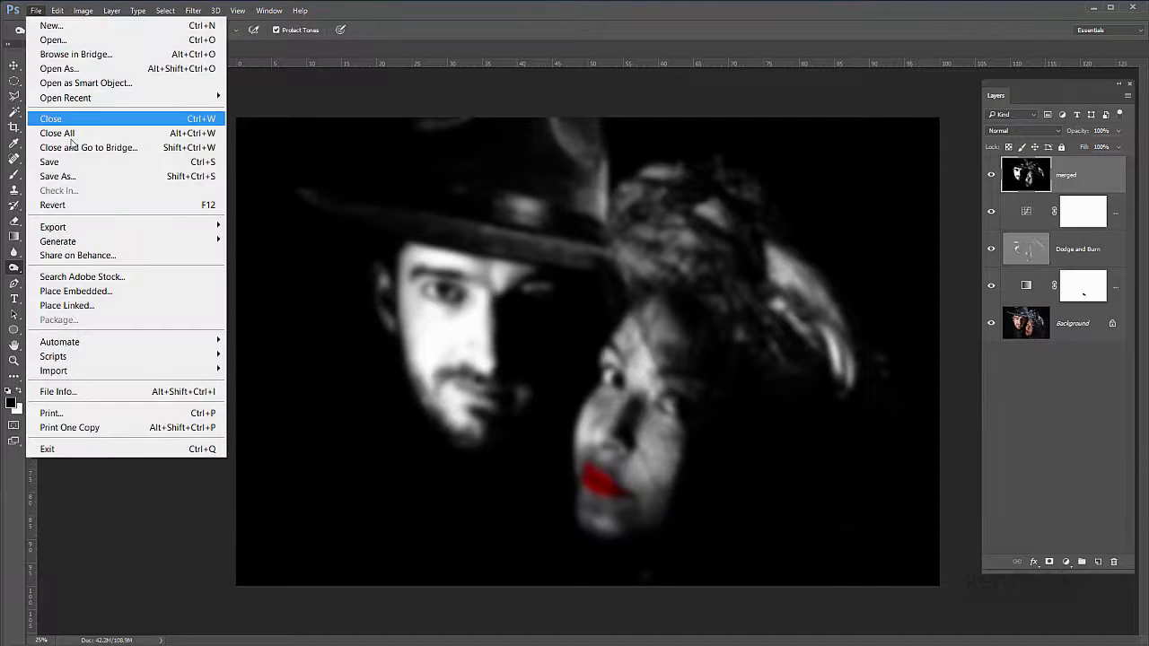
left_click(72, 175)
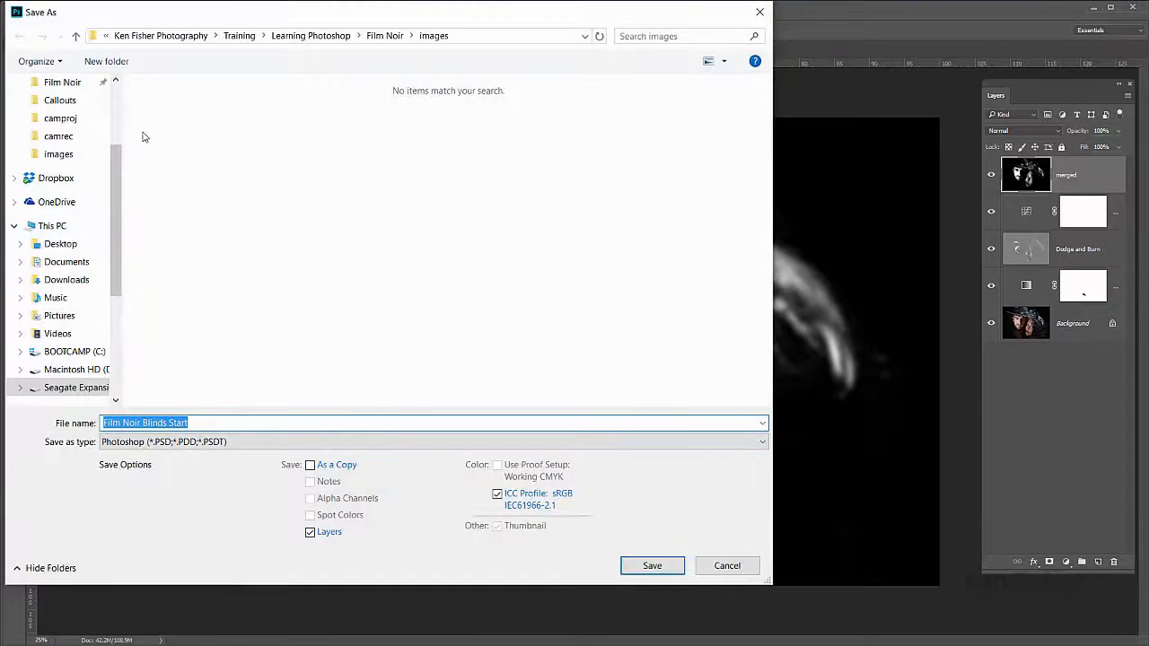
left_click(55, 244)
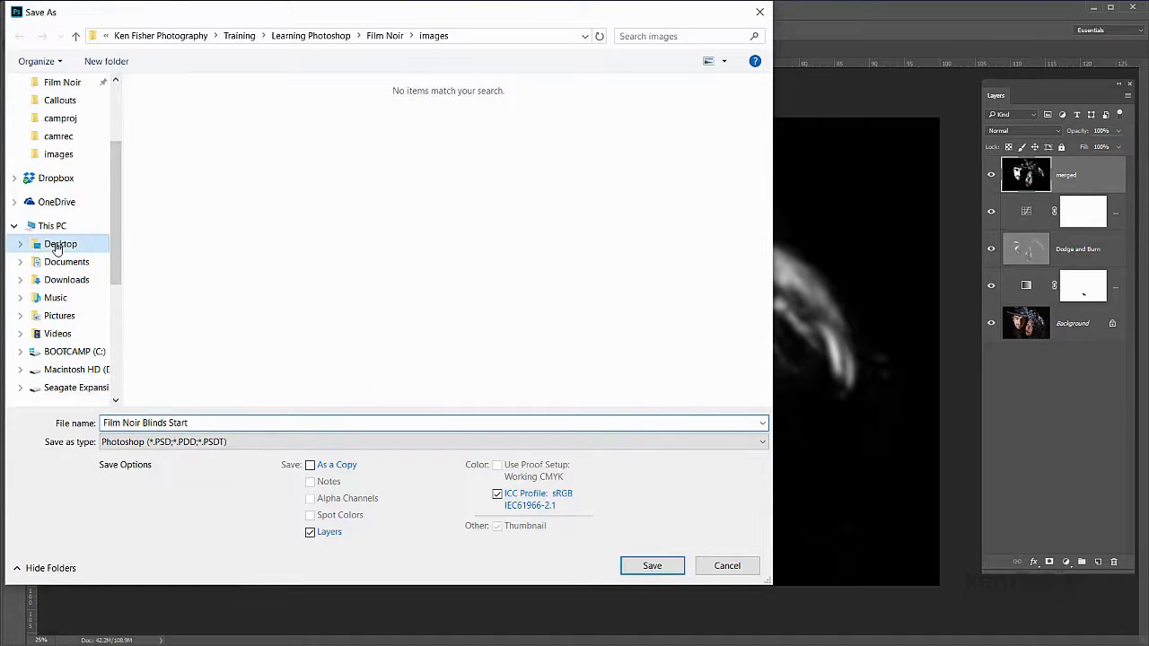
left_click(197, 424)
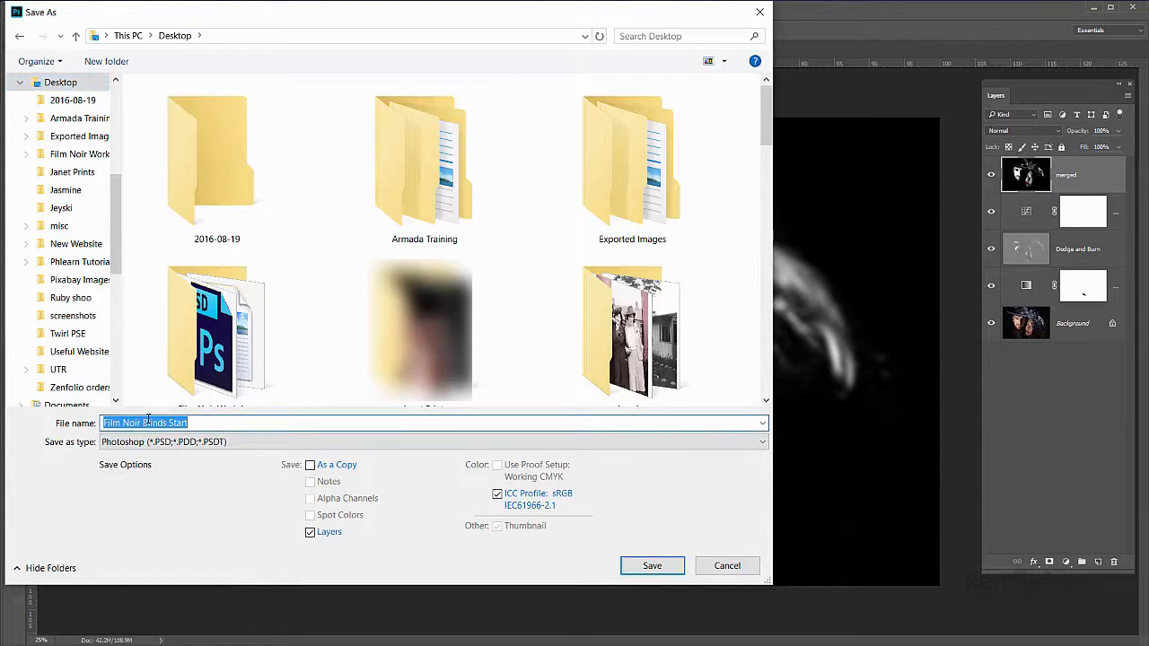
left_click_drag(190, 423, 142, 423)
type("Displ")
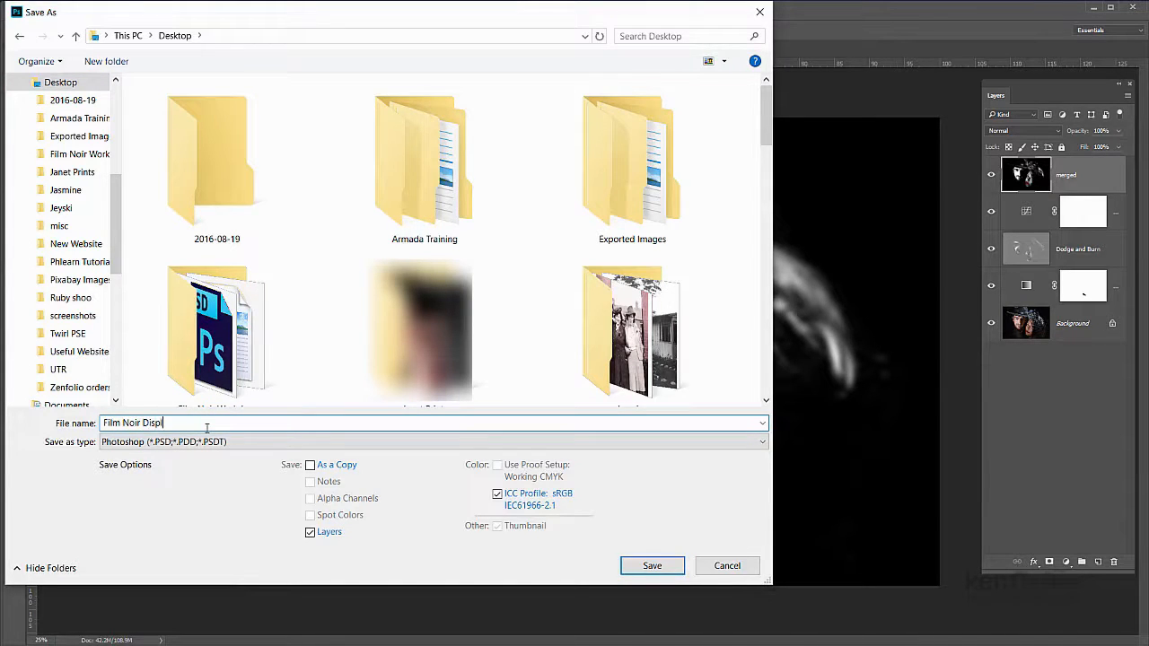
type("acement Map")
left_click(653, 565)
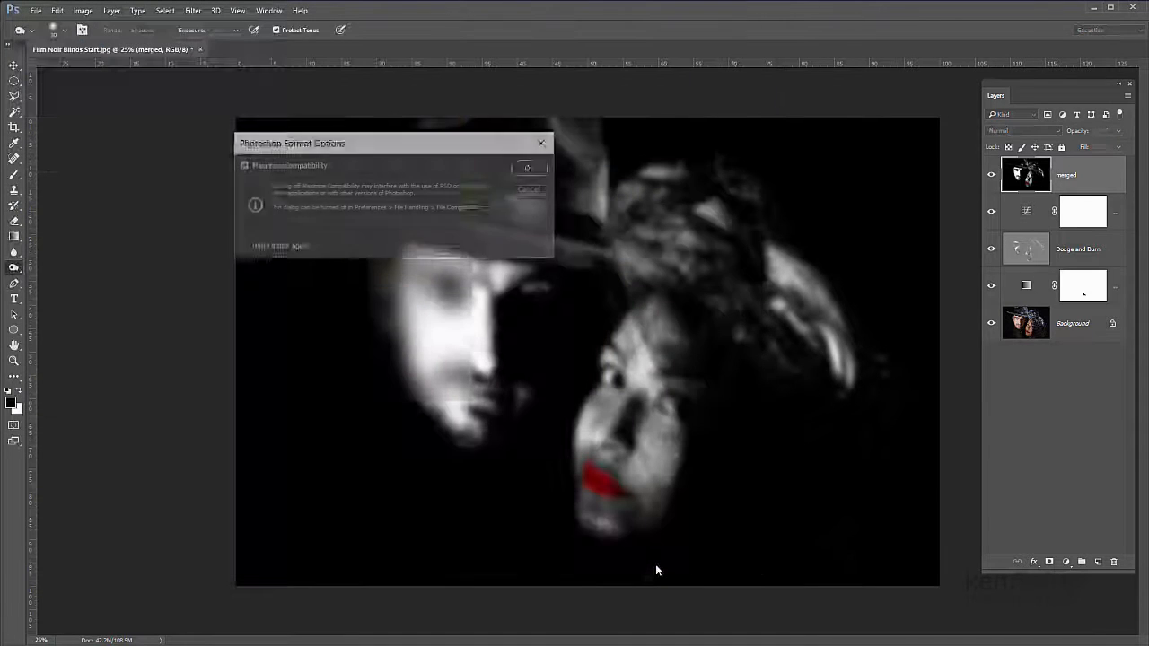
left_click(532, 168)
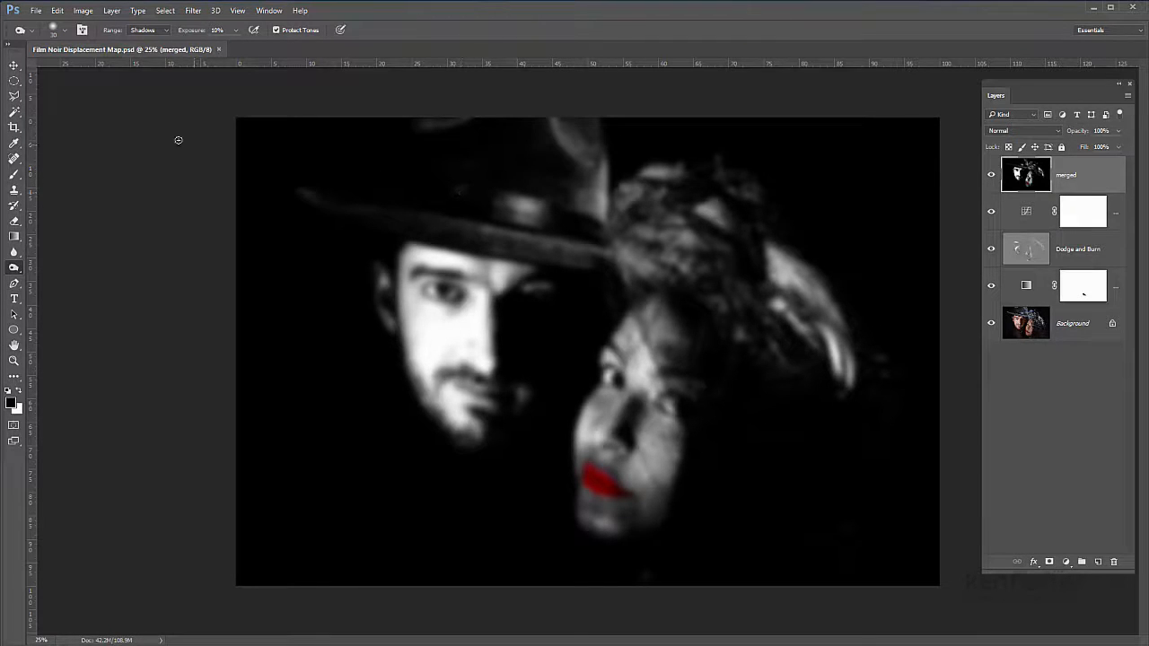
Step: Save another Photoshop copy of the document on the Desktop under the name "Film Noir WIP" with Maximize Compatibility on
left_click(40, 14)
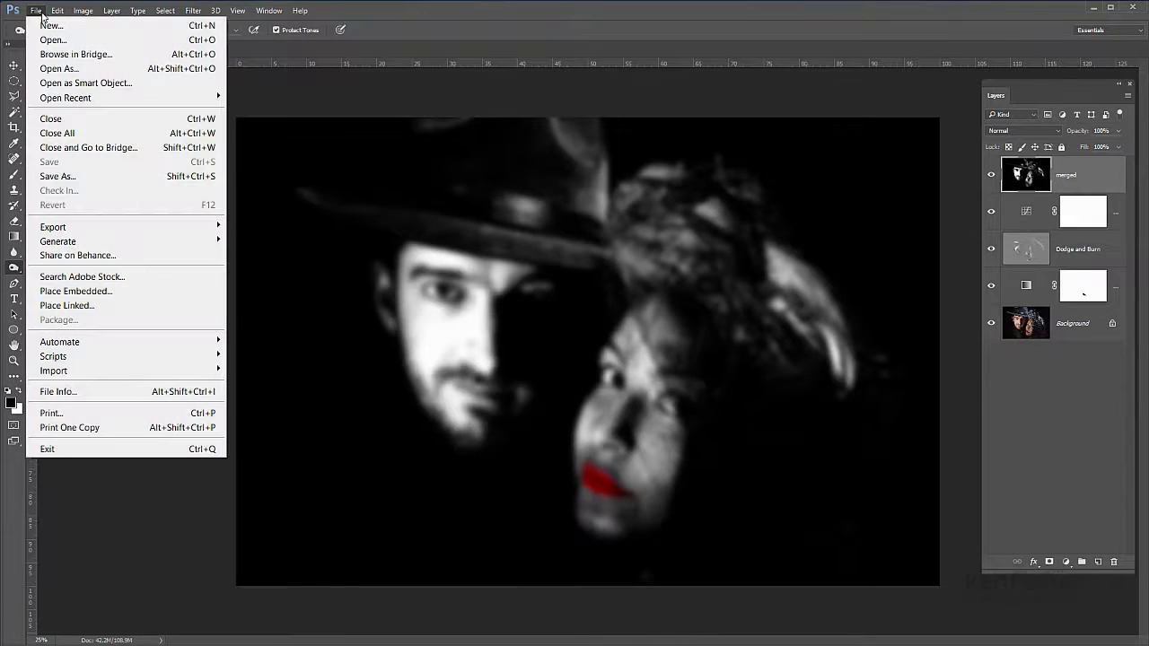
left_click(72, 176)
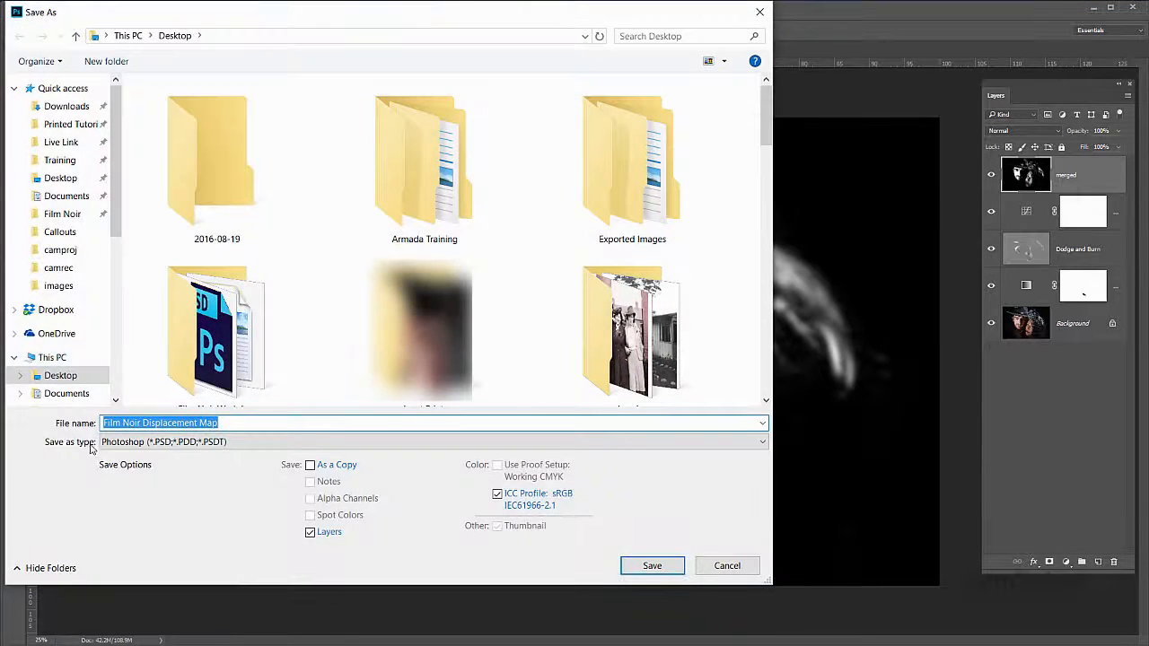
left_click(224, 423)
left_click_drag(225, 423, 143, 423)
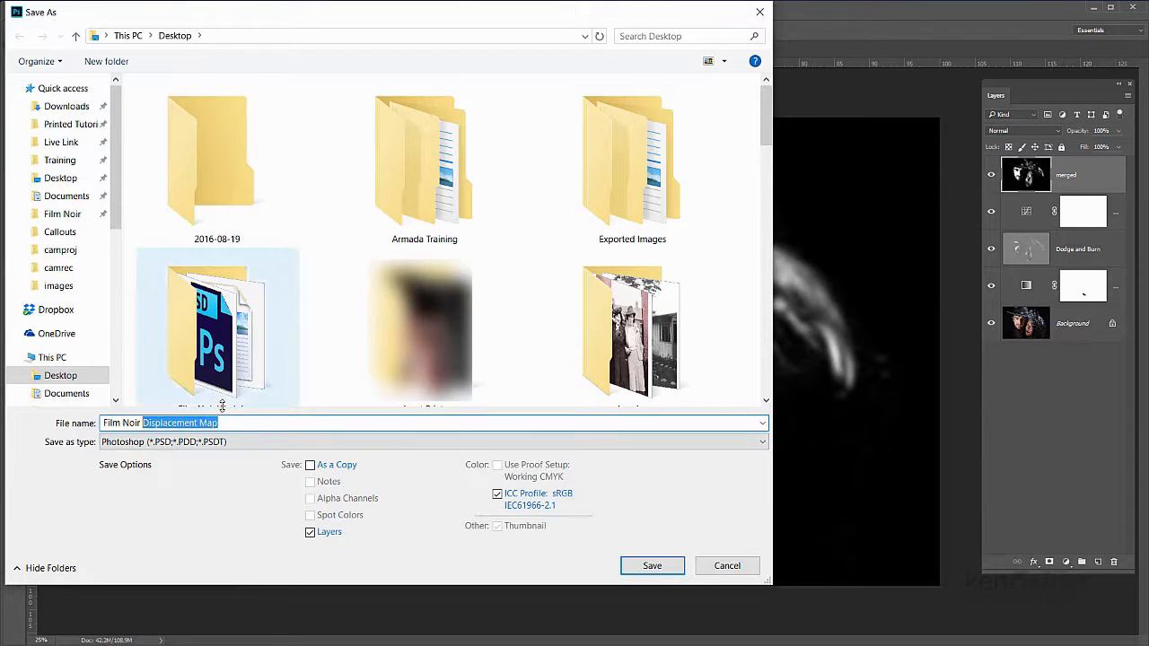
type("WIP")
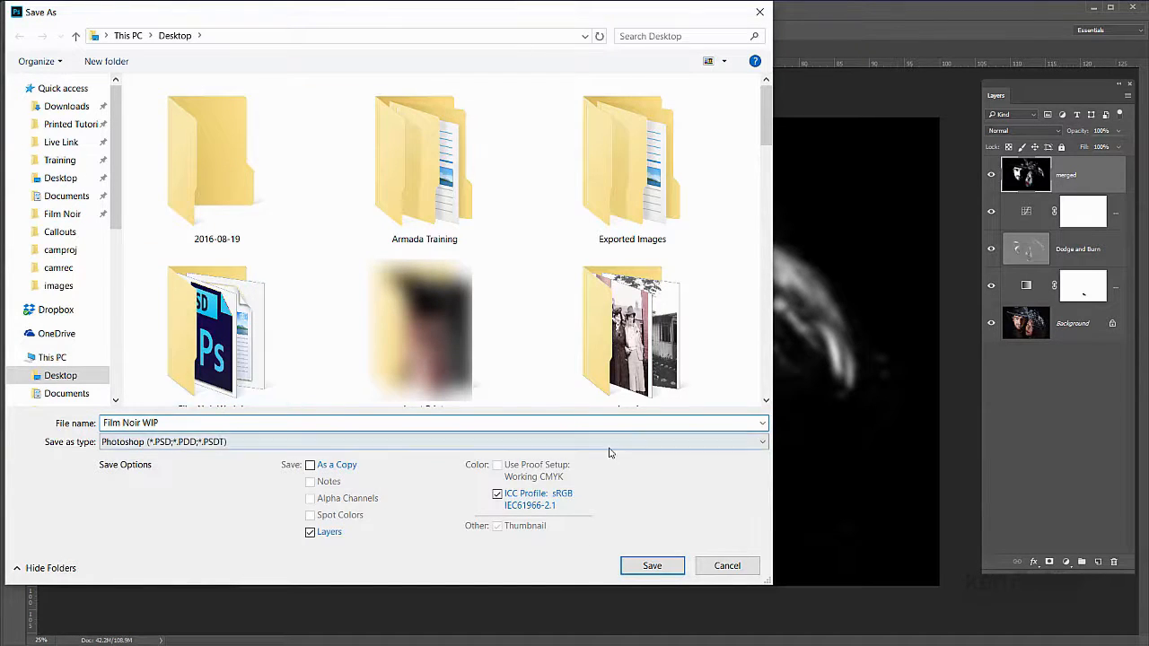
left_click(651, 566)
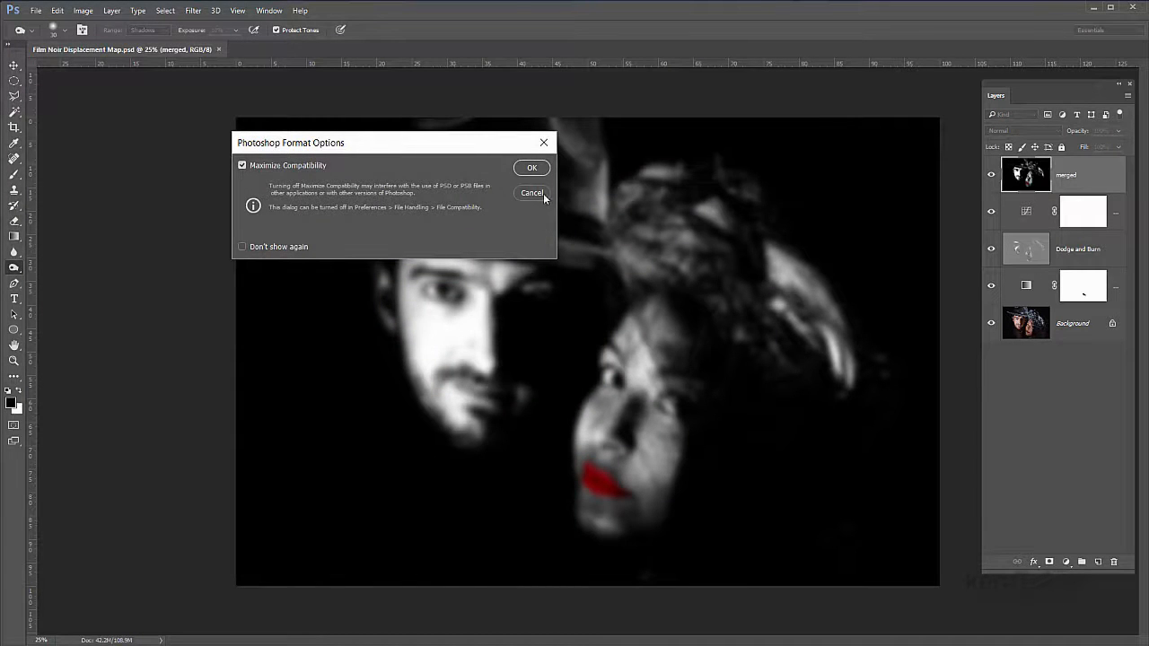
left_click(532, 169)
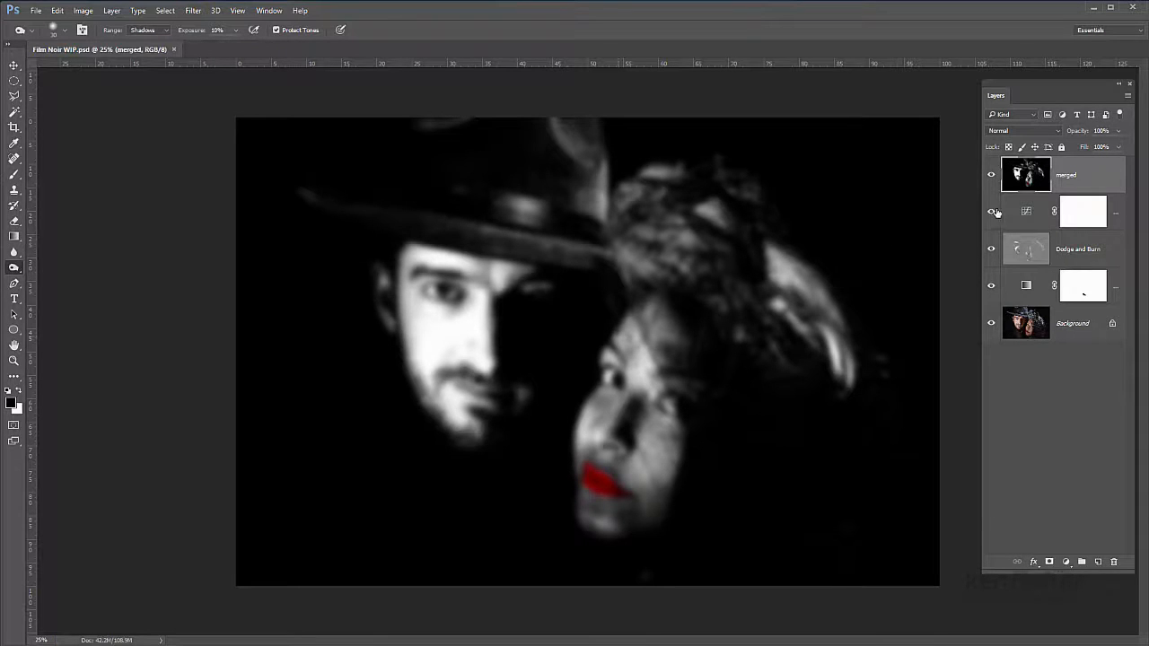
Step: Delete the blurred "merged" layer from the working file
right_click(1091, 182)
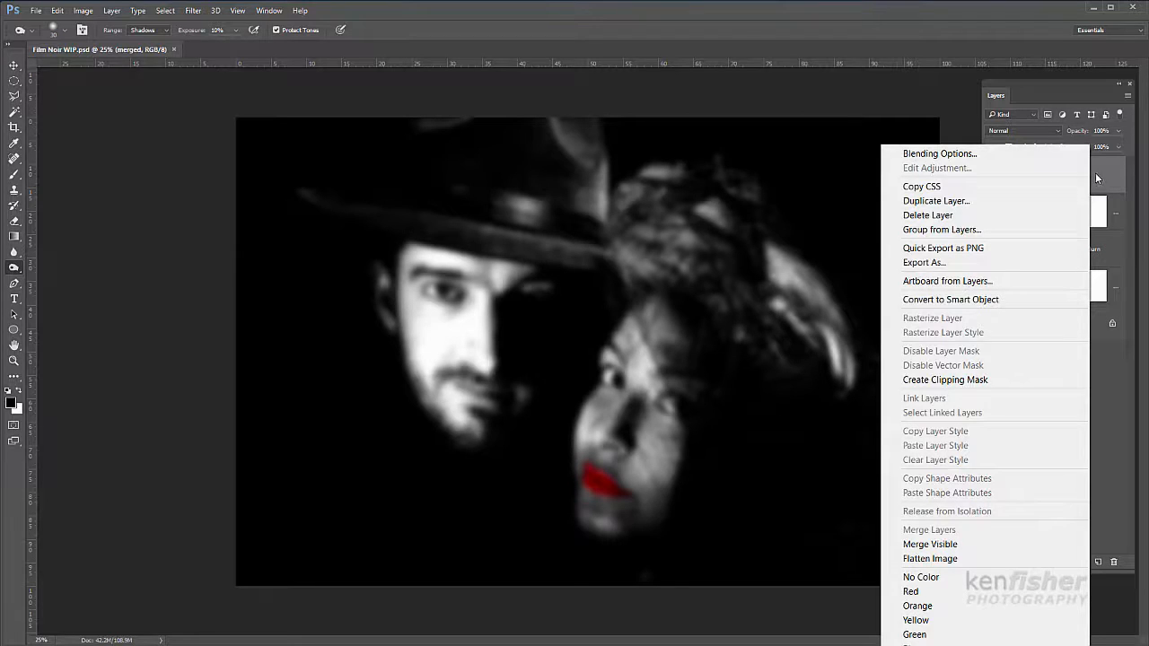
left_click(942, 220)
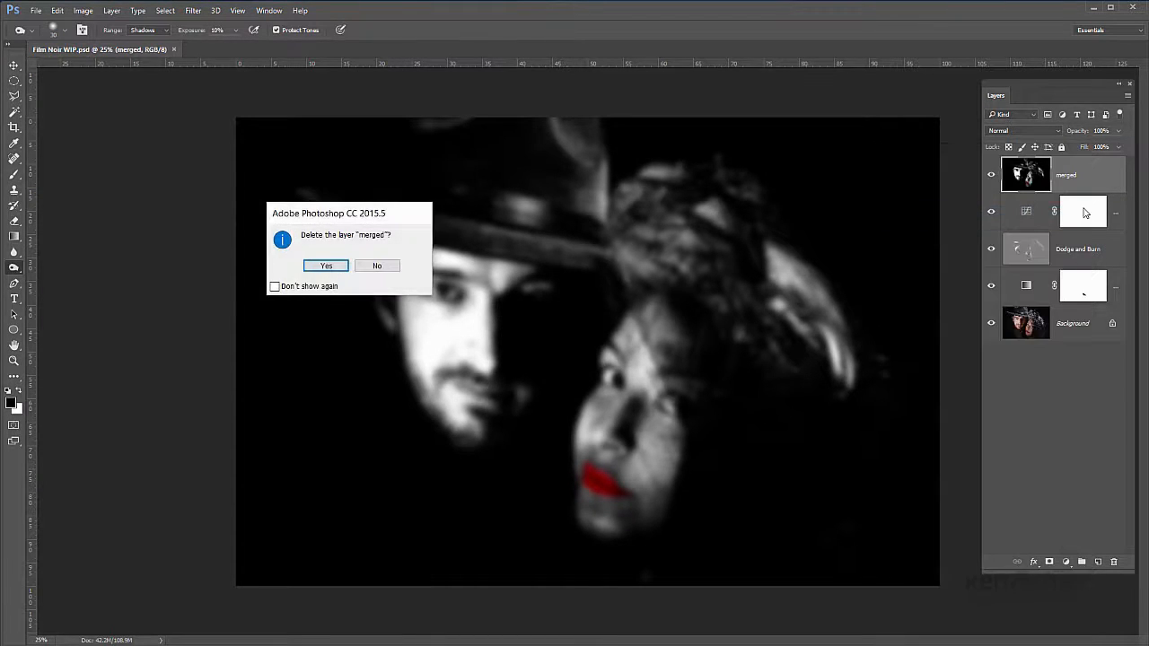
left_click(334, 265)
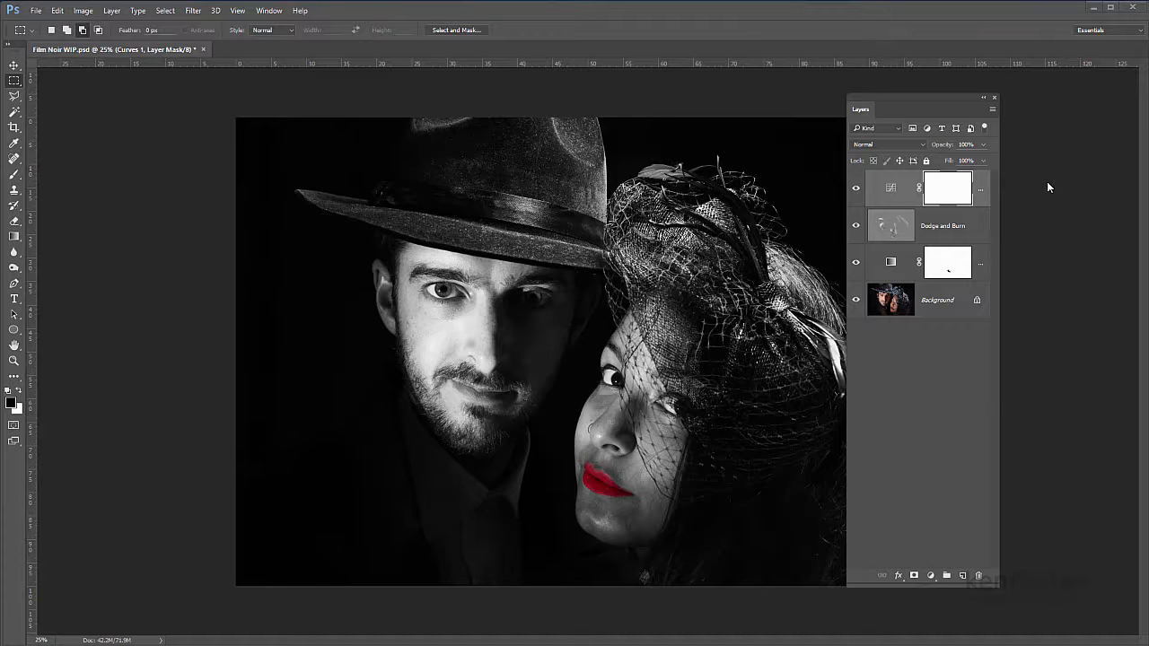
Step: Add a new empty layer on top and hide all layers beneath it, keeping the whole canvas clear of the Layers panel
left_click(962, 576)
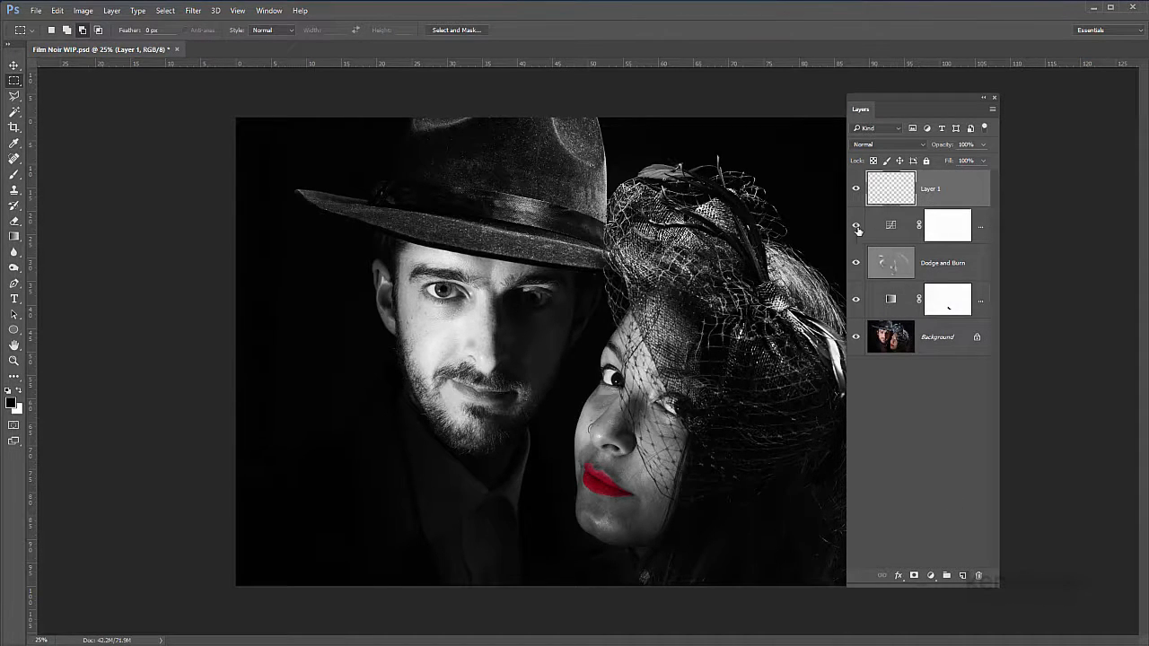
left_click_drag(856, 229, 889, 359)
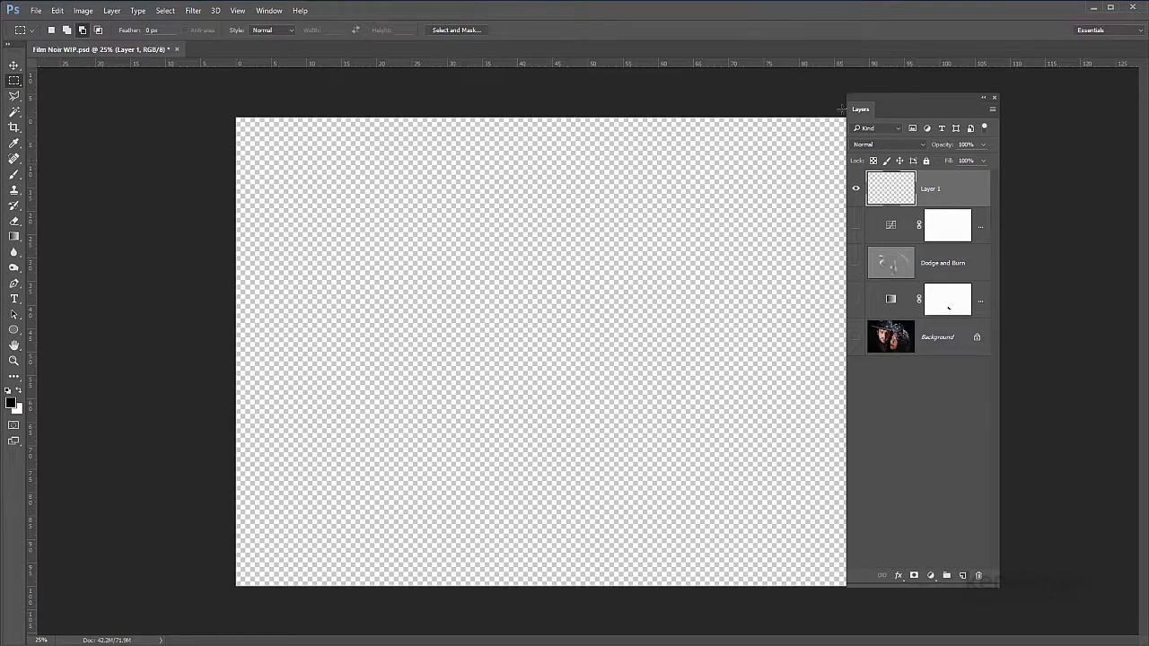
left_click_drag(867, 111, 976, 105)
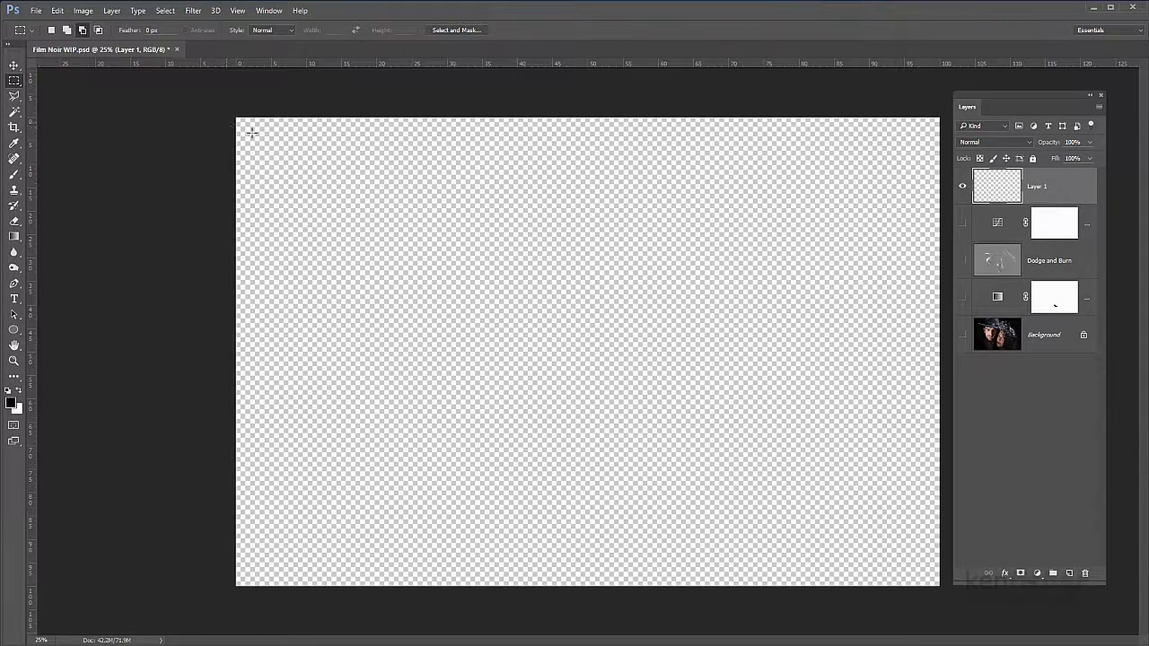
Step: Select a full-width horizontal strip about 4.6% high near the canvas's upper edge and fill it with the black foreground colour
left_click_drag(236, 120, 948, 144)
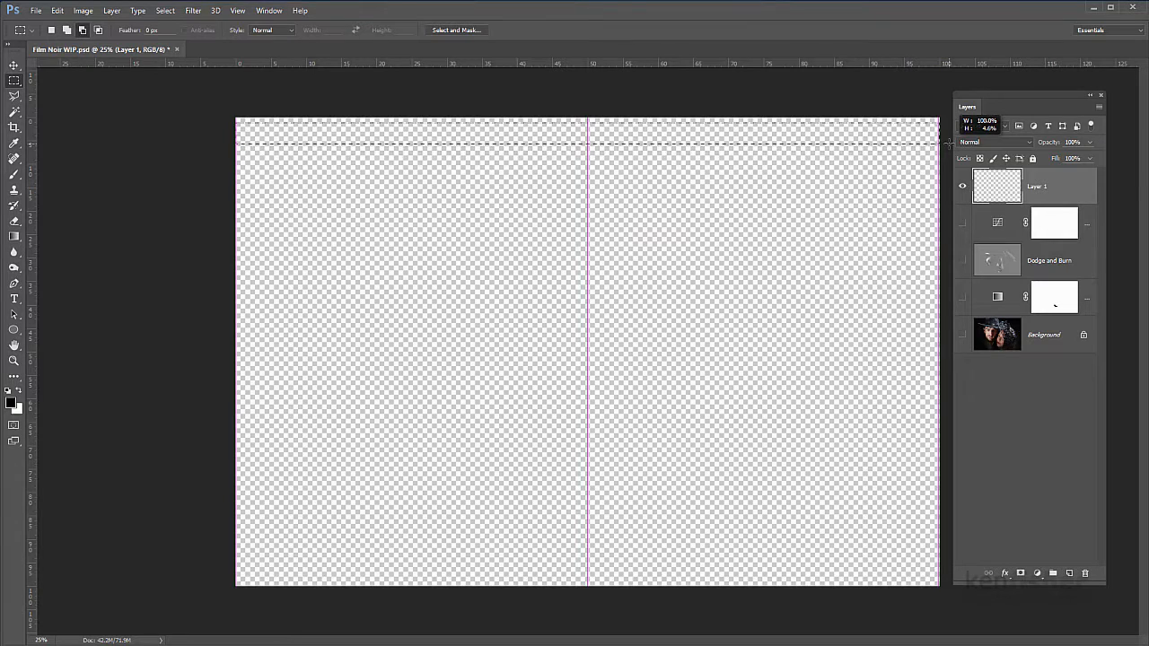
left_click_drag(948, 142, 947, 143)
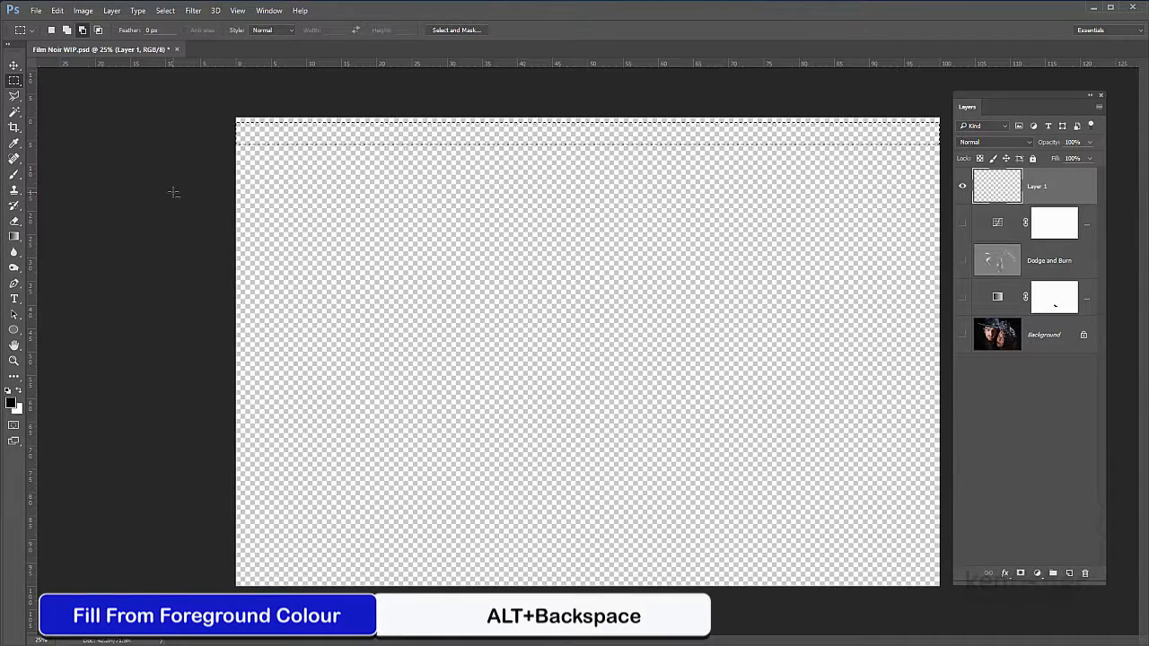
key("alt+BackSpace")
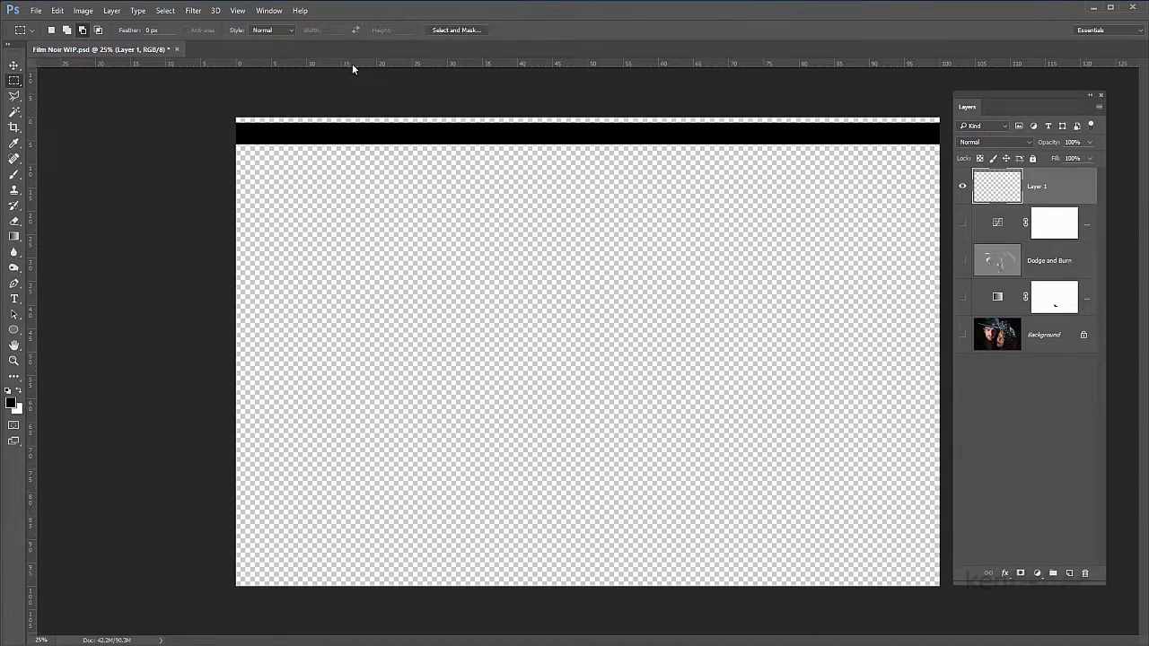
Step: Place a single horizontal guide a small gap below the black bar, removing the surplus guide
left_click_drag(352, 63, 356, 163)
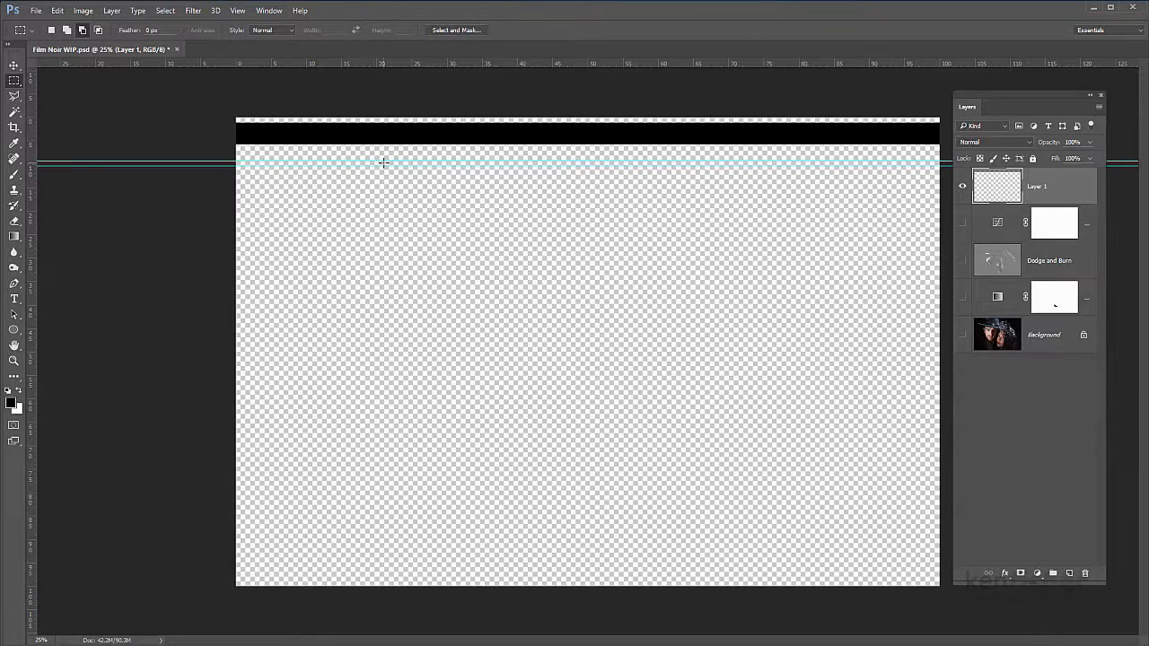
left_click_drag(386, 159, 387, 64)
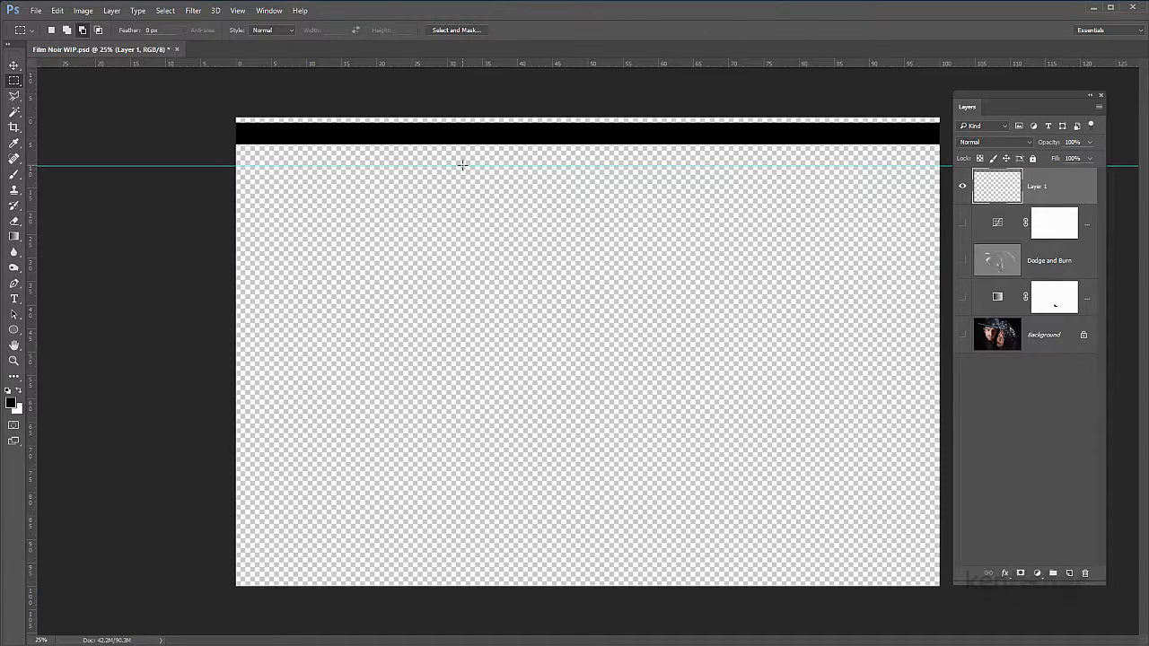
left_click_drag(464, 165, 466, 162)
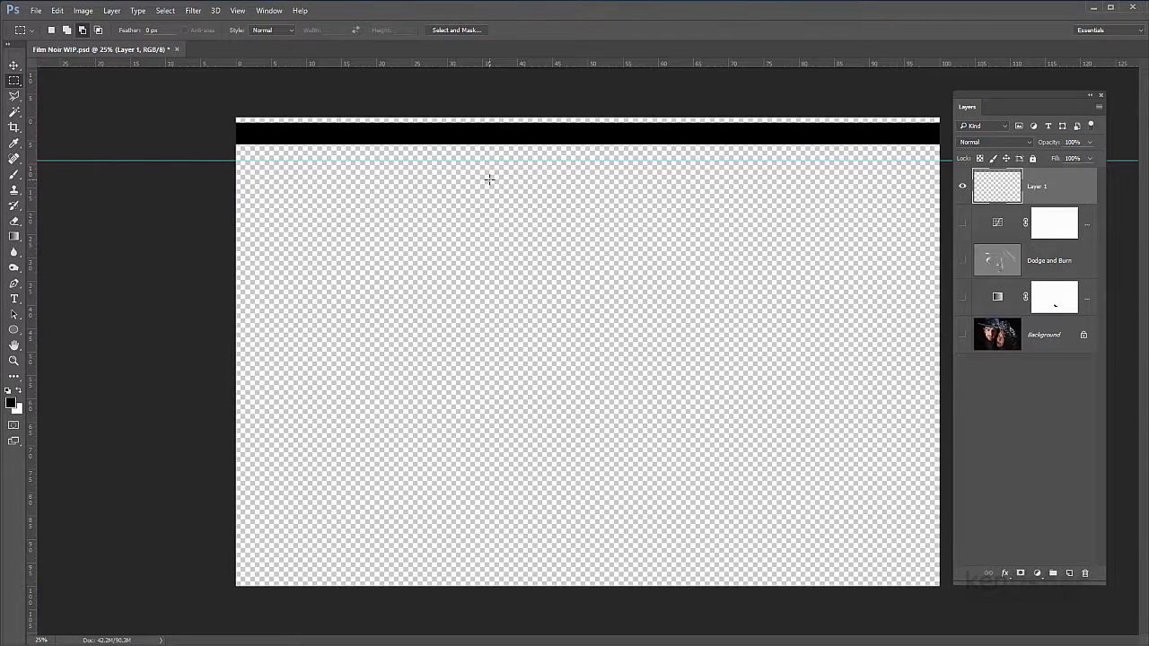
Step: Free Transform the black bar straight down by about 8.2% so its upper edge meets the guide
key("ctrl+t")
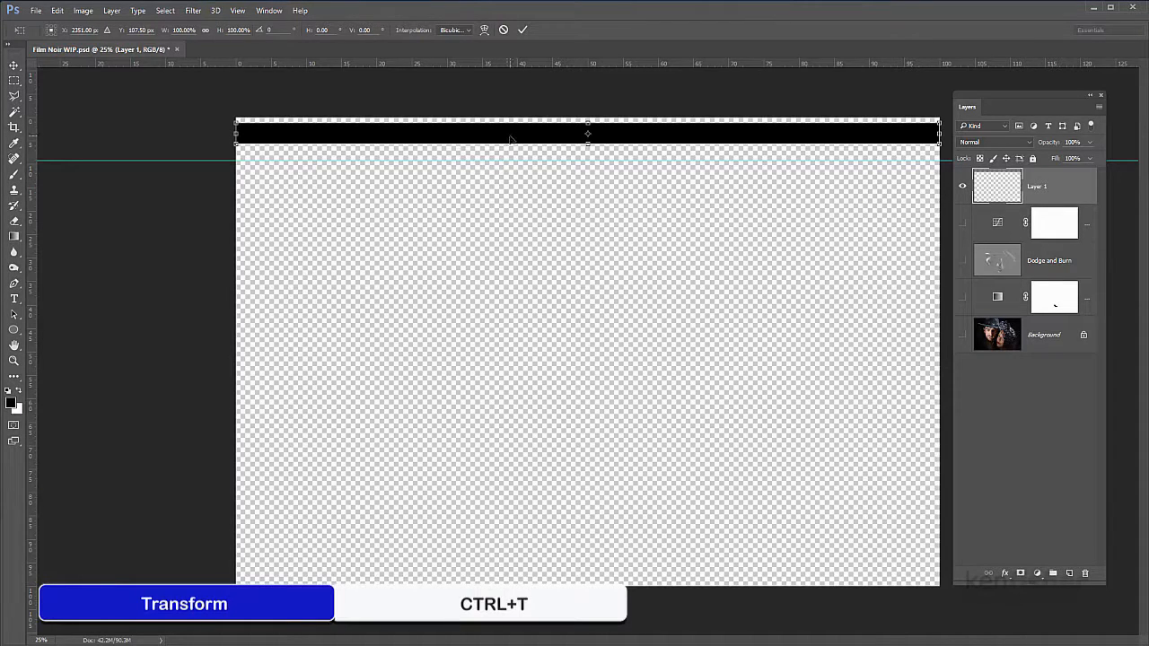
left_click_drag(510, 140, 510, 175)
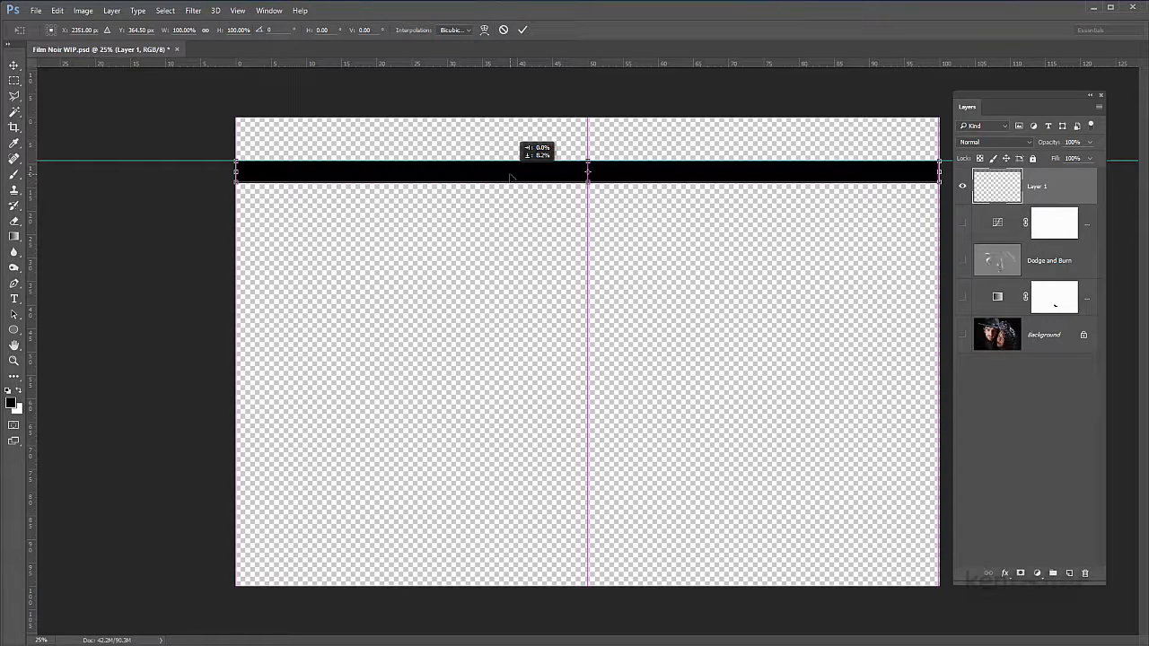
left_click_drag(510, 176, 510, 176)
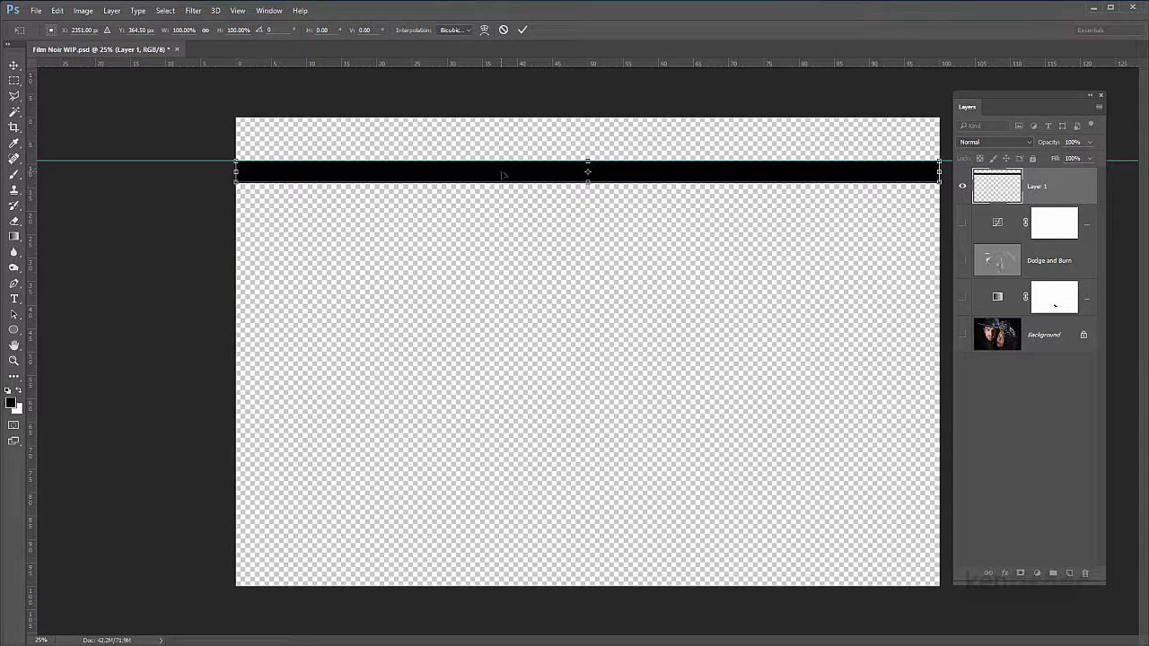
key("Return")
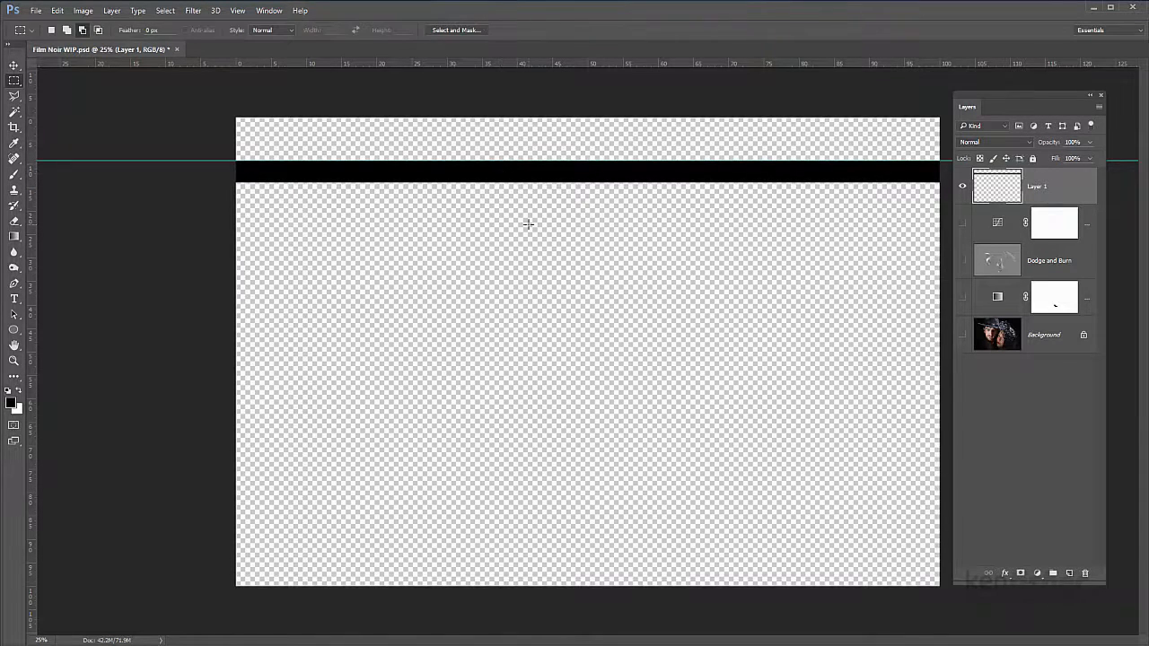
Step: Repeat the transform on duplicates of the black bar to create ten evenly spaced copies down the canvas
key("m")
key("ctrl+alt+shift+t")
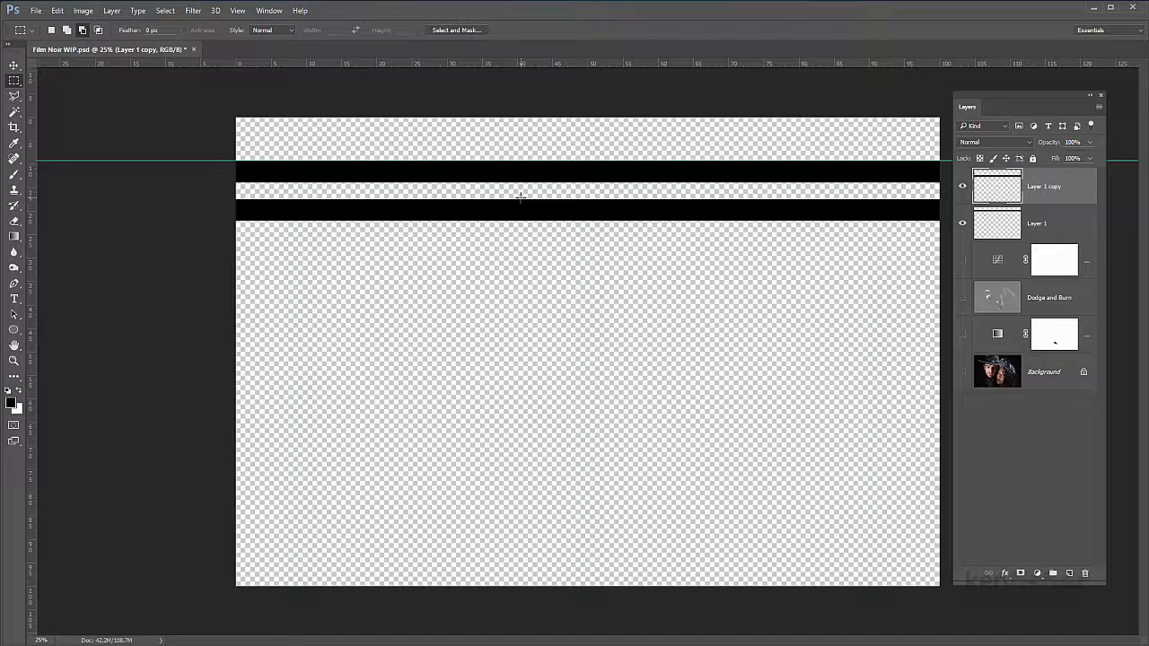
key("ctrl+alt+shift+t")
key("ctrl+alt+shift+t")
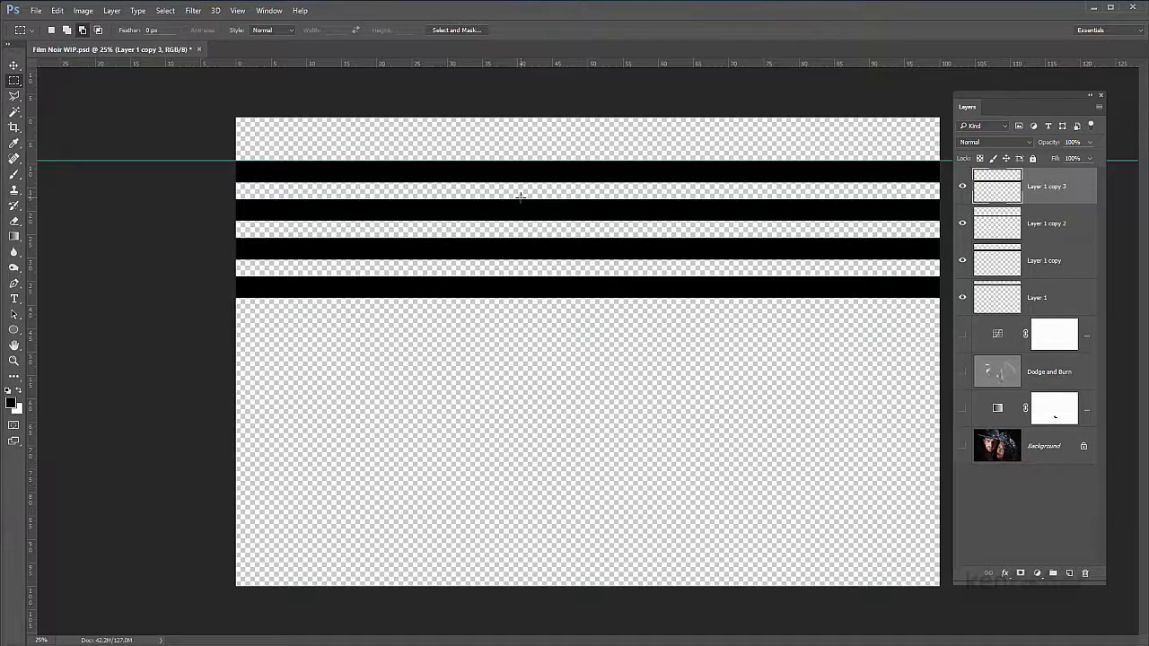
key("ctrl+alt+shift+t")
key("ctrl+alt+shift+t")
key("ctrl+alt+shift+t")
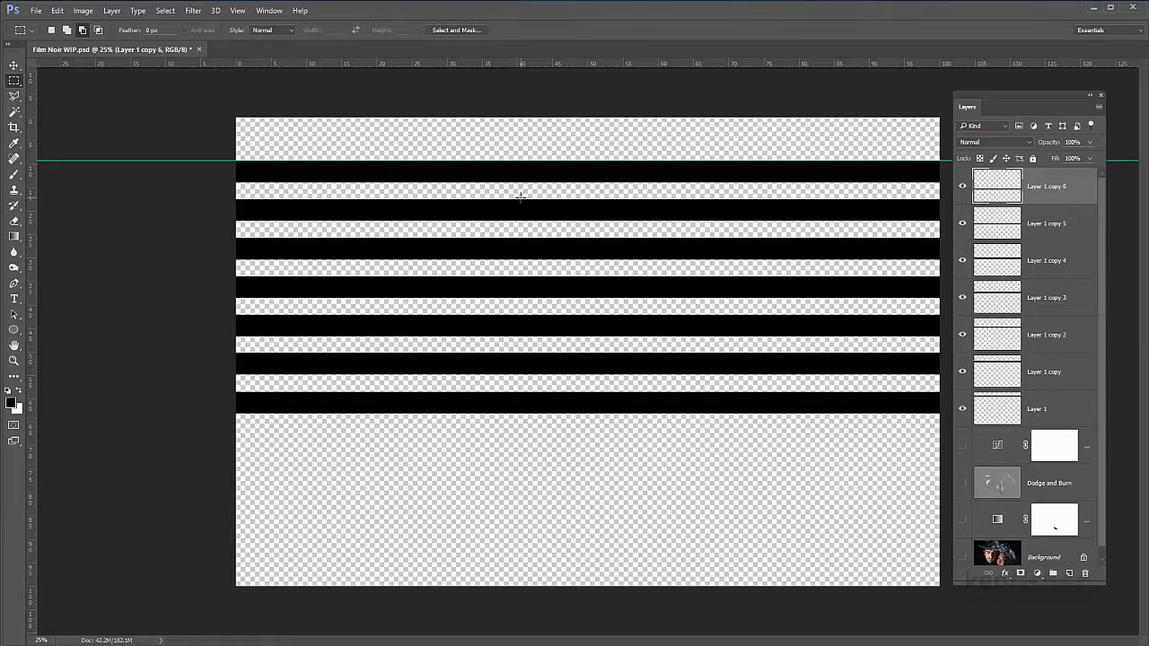
key("ctrl+alt+shift+t")
key("ctrl+alt+shift+t")
key("ctrl+alt+shift+t")
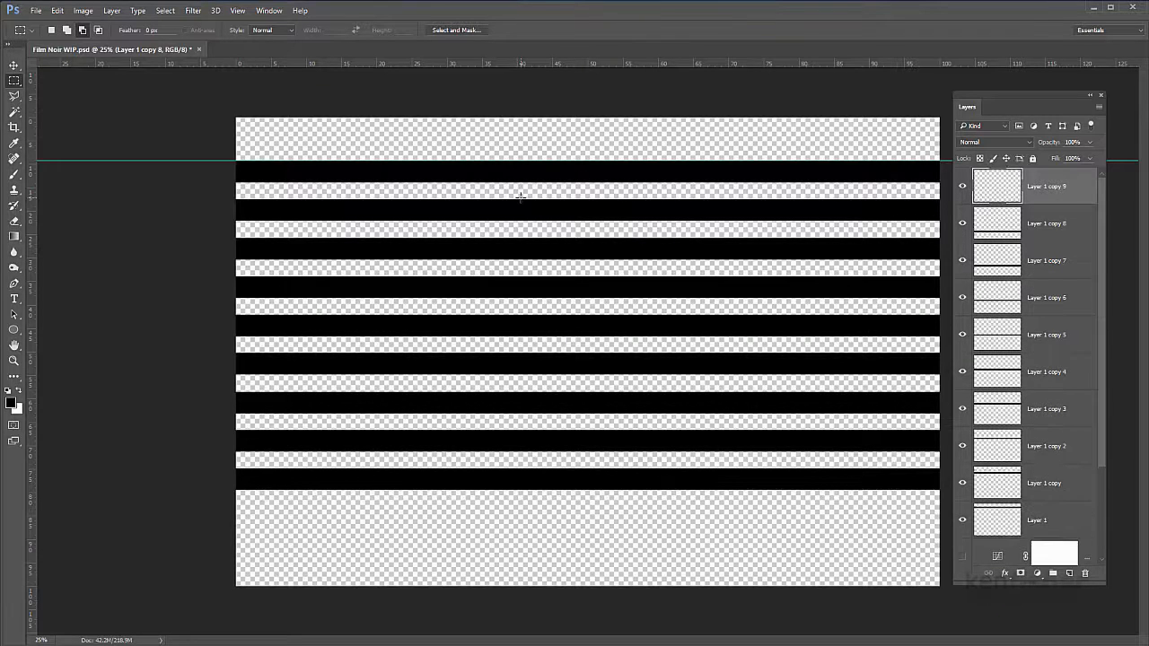
key("ctrl+alt+shift+t")
key("ctrl+alt+shift+t")
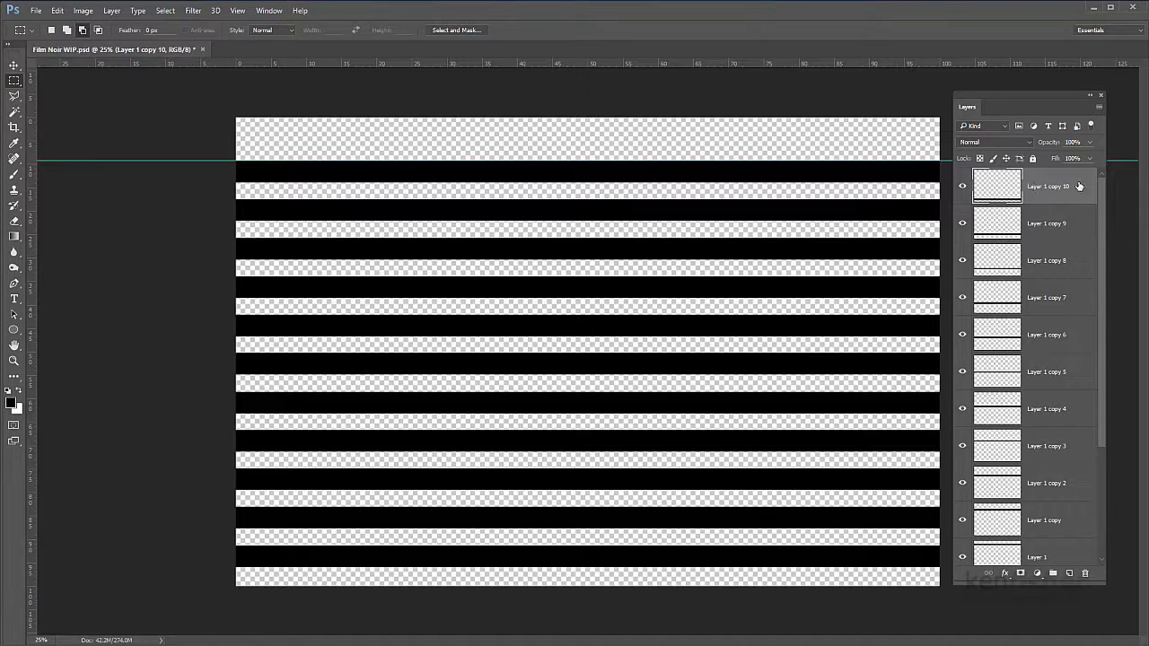
Step: Select all the black bar layers, from Layer 1 up to Layer 1 copy 10, and merge them into one layer
left_click_drag(1101, 200, 1105, 266)
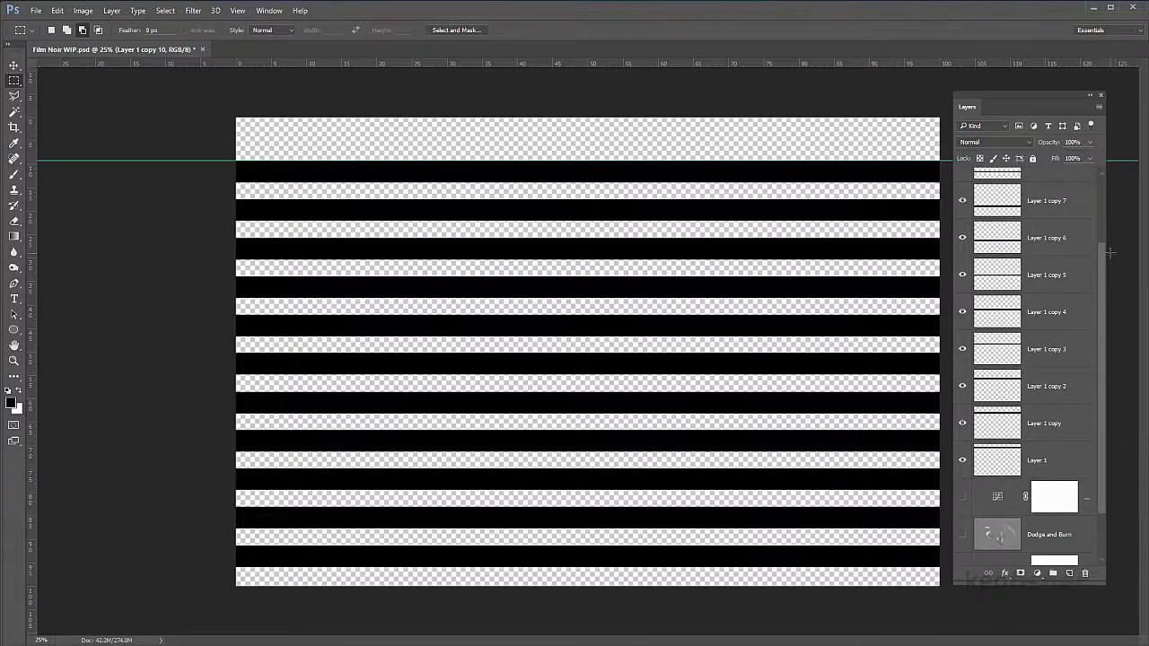
left_click(1065, 470, "shift")
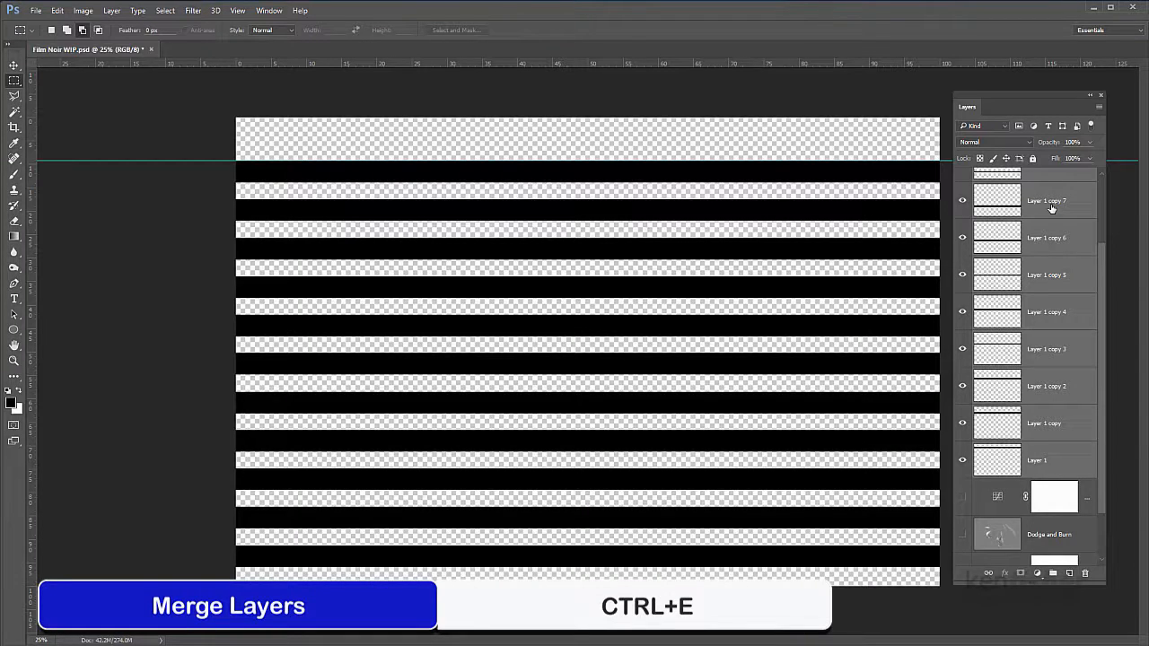
key("ctrl+e")
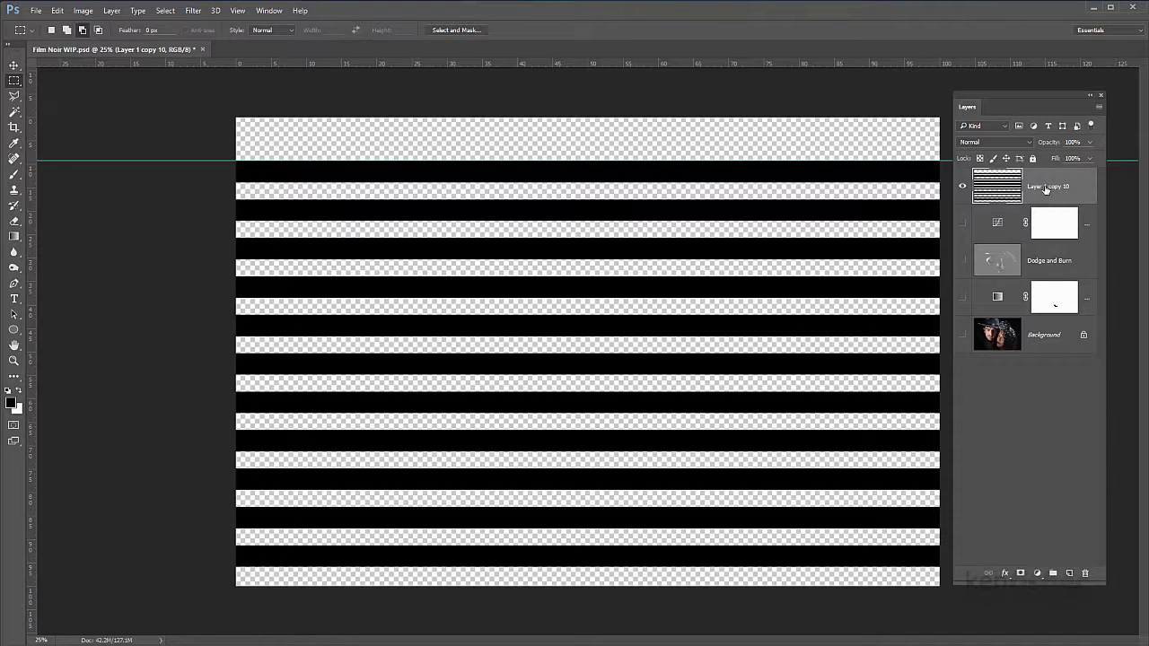
Step: Rename the merged bar layer Blinds and make the four hidden layers beneath it visible
double_click(1045, 187)
type("Blinds")
key("Return")
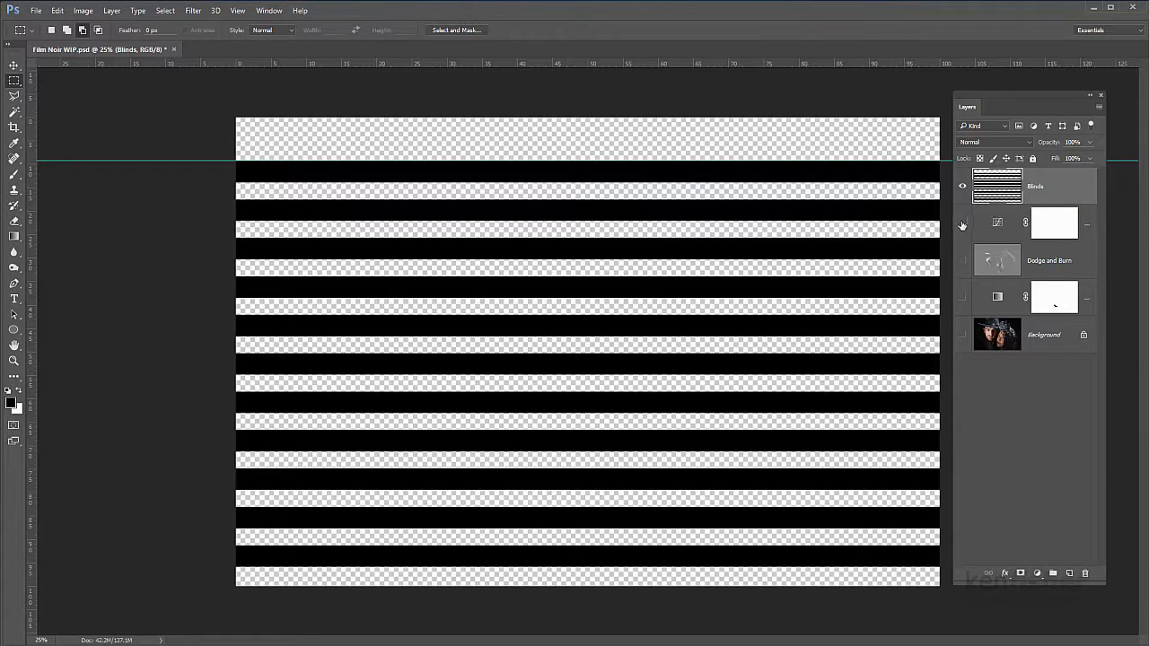
left_click_drag(962, 224, 963, 341)
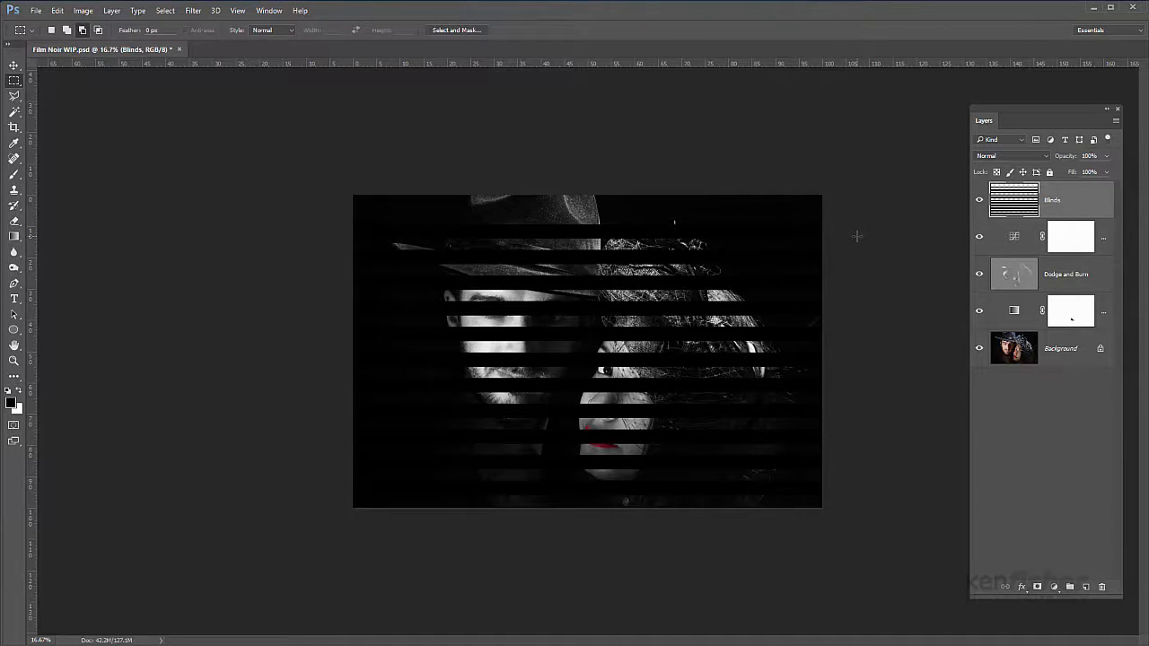
Step: Free Transform the Blinds layer, distorting its corners outward past the canvas with the upper-left one farthest, so the stripes fan diagonally
key("ctrl+minus")
key("ctrl+minus")
key("ctrl+minus")
key("ctrl+minus")
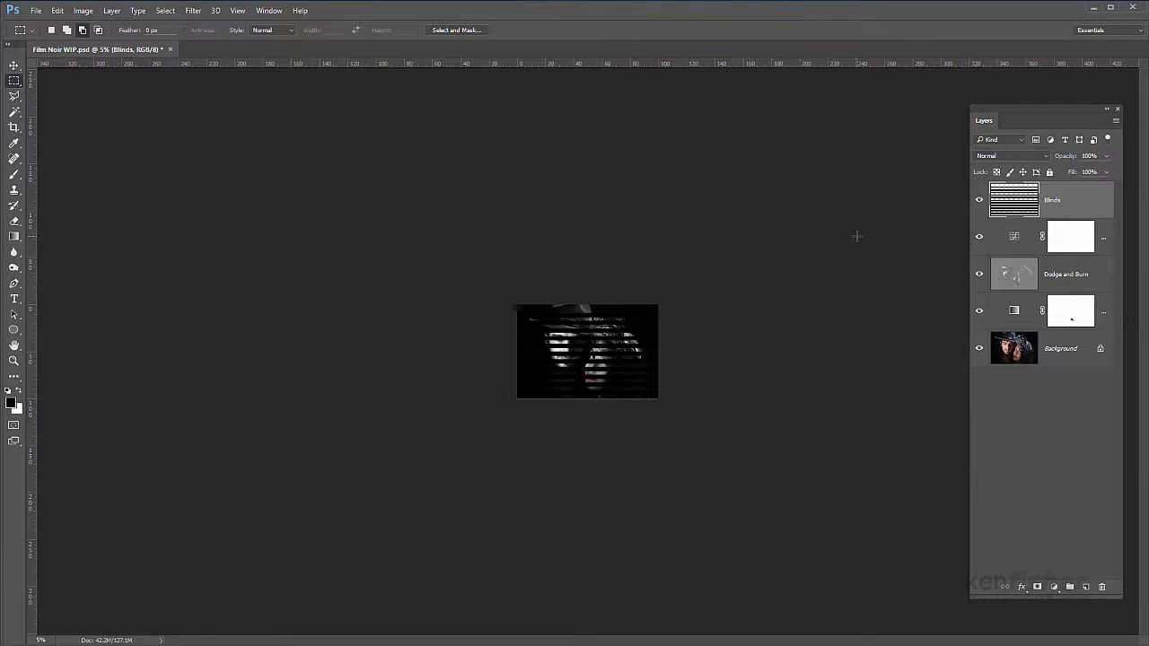
key("ctrl+t")
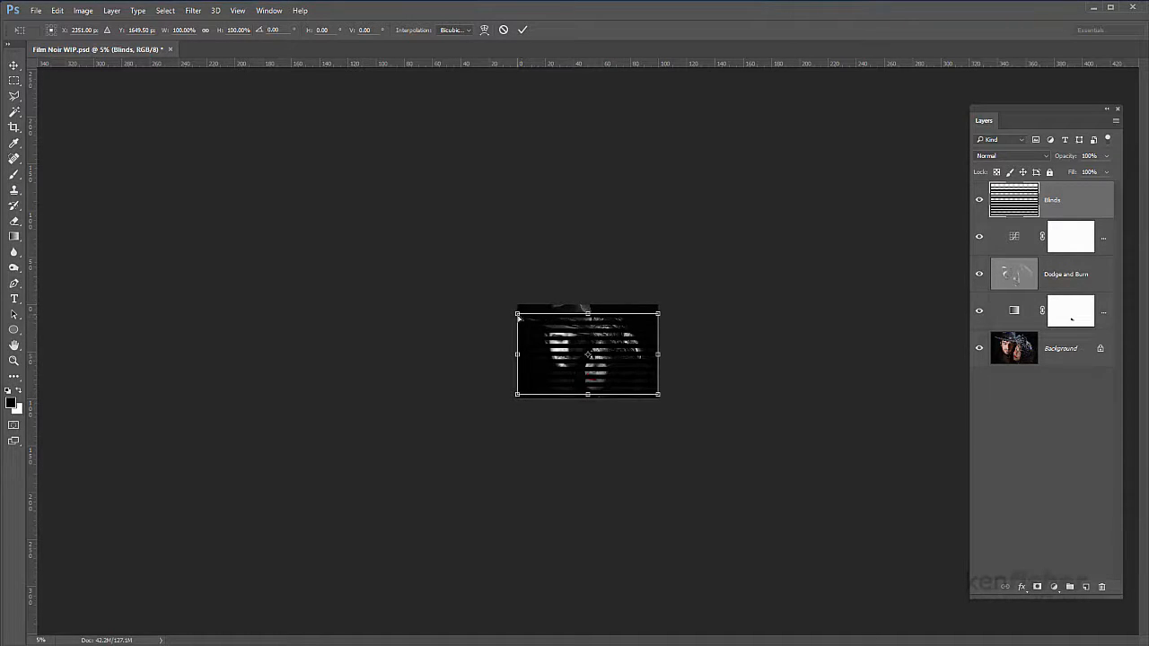
left_click_drag(518, 316, 432, 155)
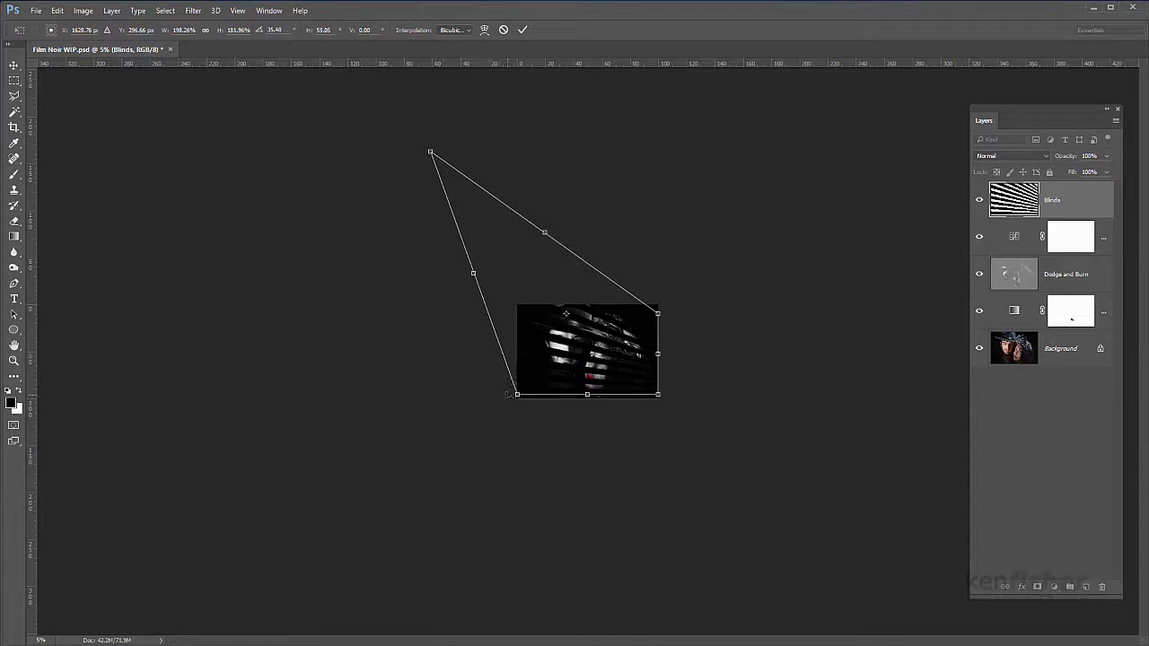
left_click_drag(517, 394, 506, 421)
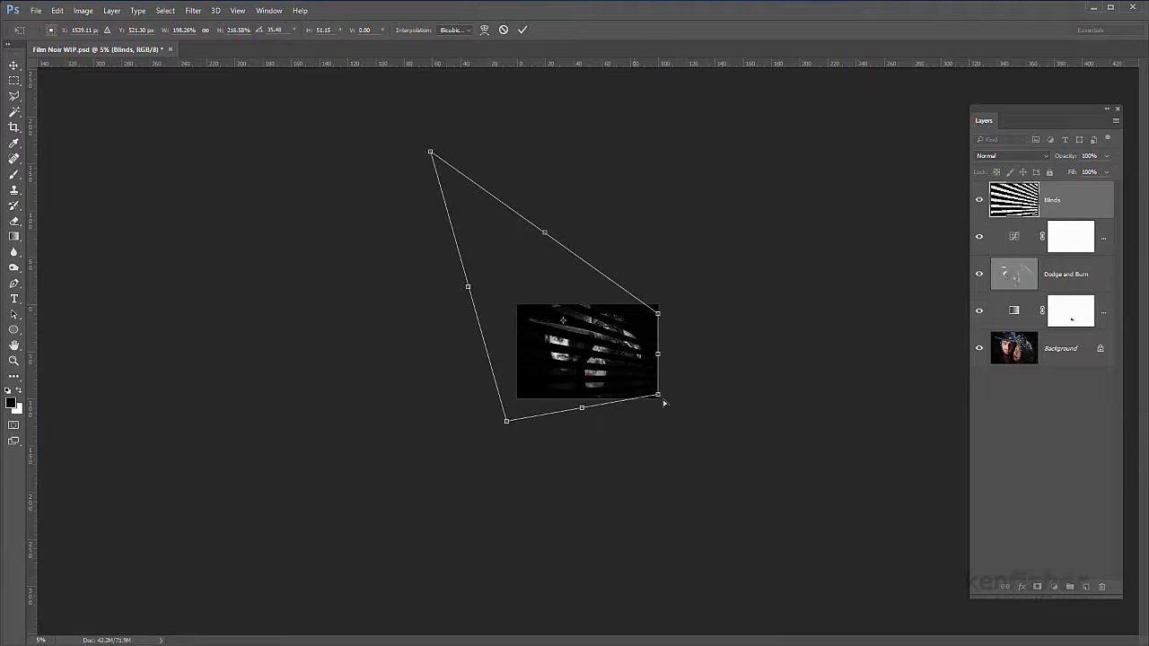
left_click_drag(660, 355, 688, 330)
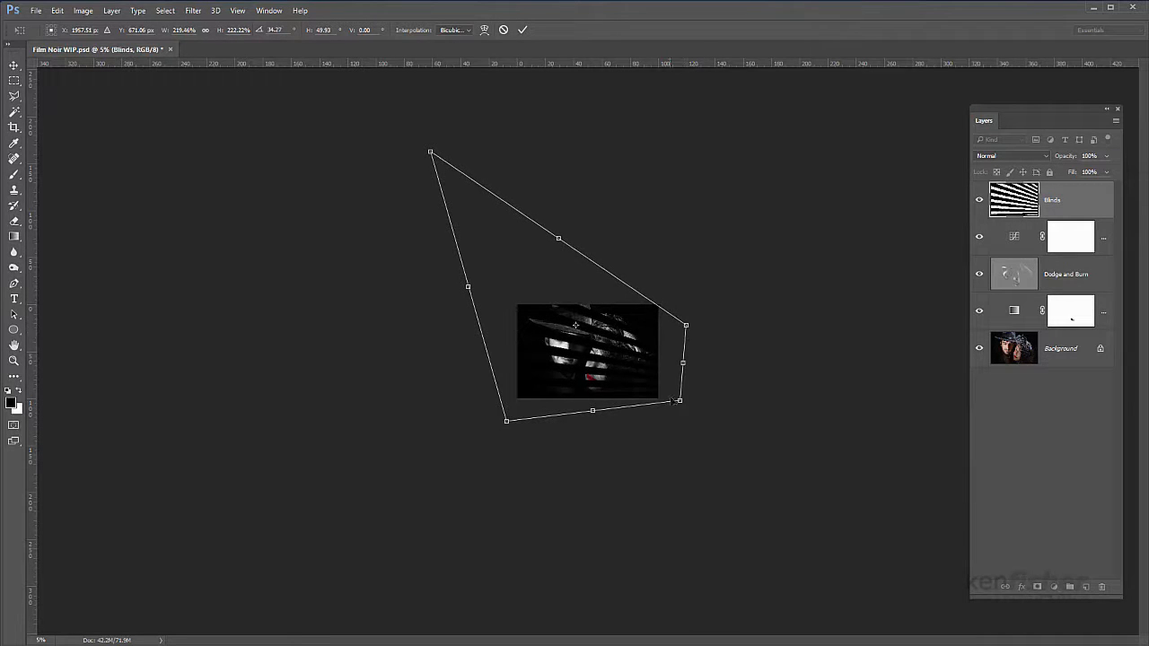
mouse_move(678, 402)
left_mouse_down()
mouse_move(674, 427)
mouse_move(677, 415)
left_mouse_up()
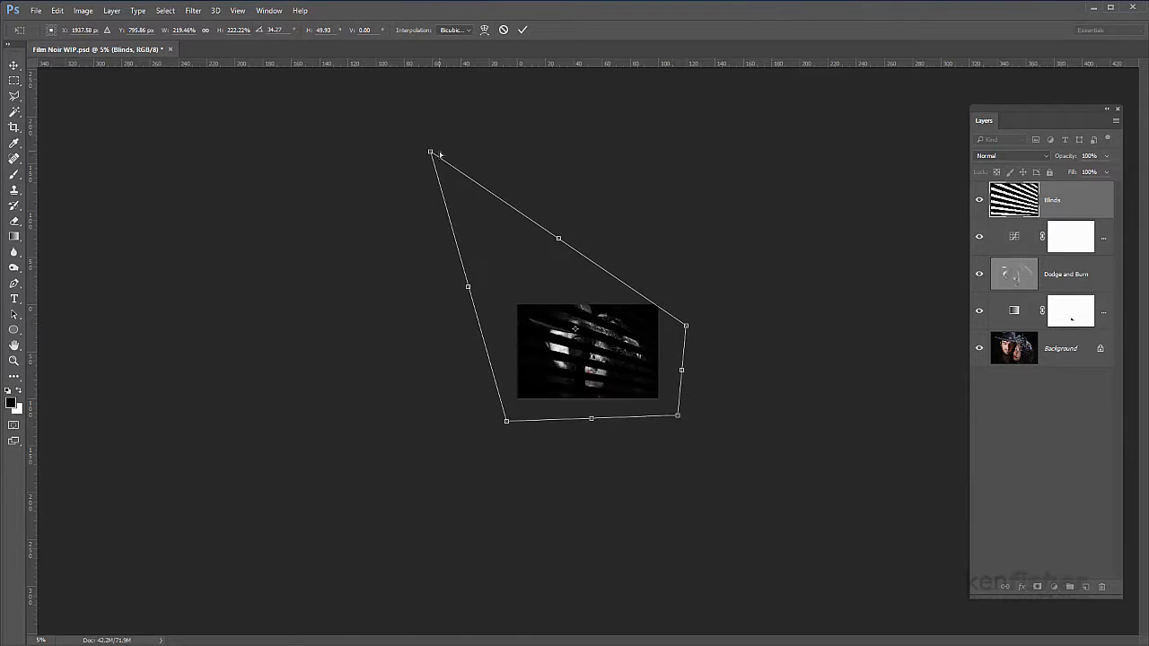
Step: Refine the distorted corners, shift the blinds about 19.1% right and 10.8% down, then extend the upper-left corner outward and apply the transform
left_click_drag(432, 154, 454, 146)
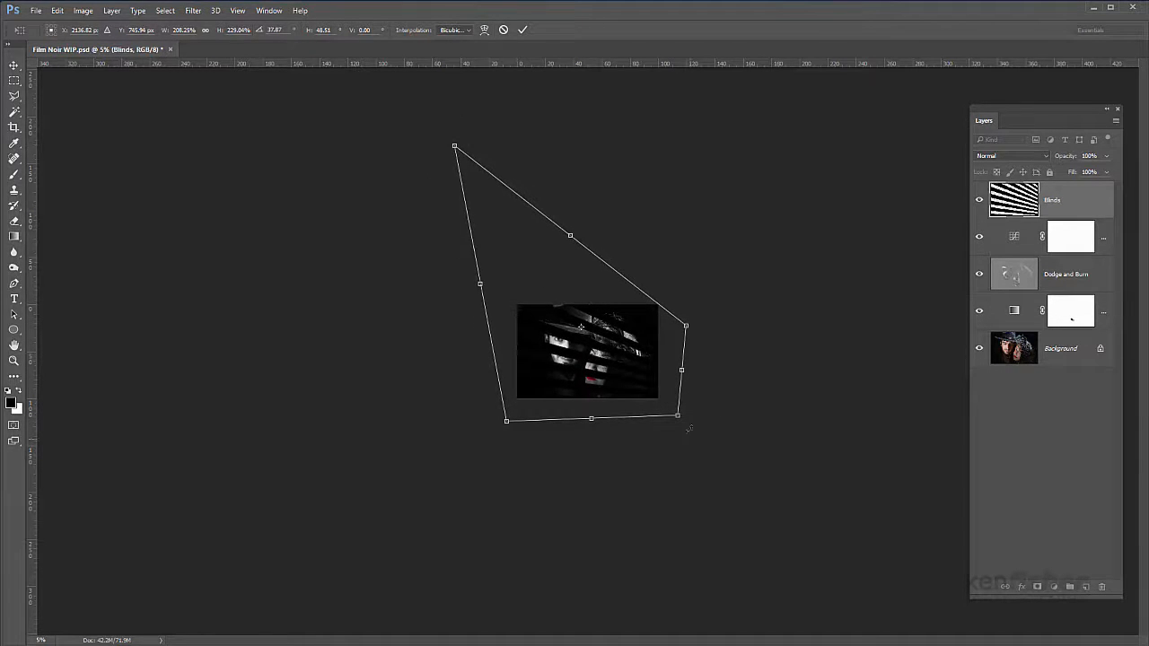
left_click_drag(678, 417, 678, 419)
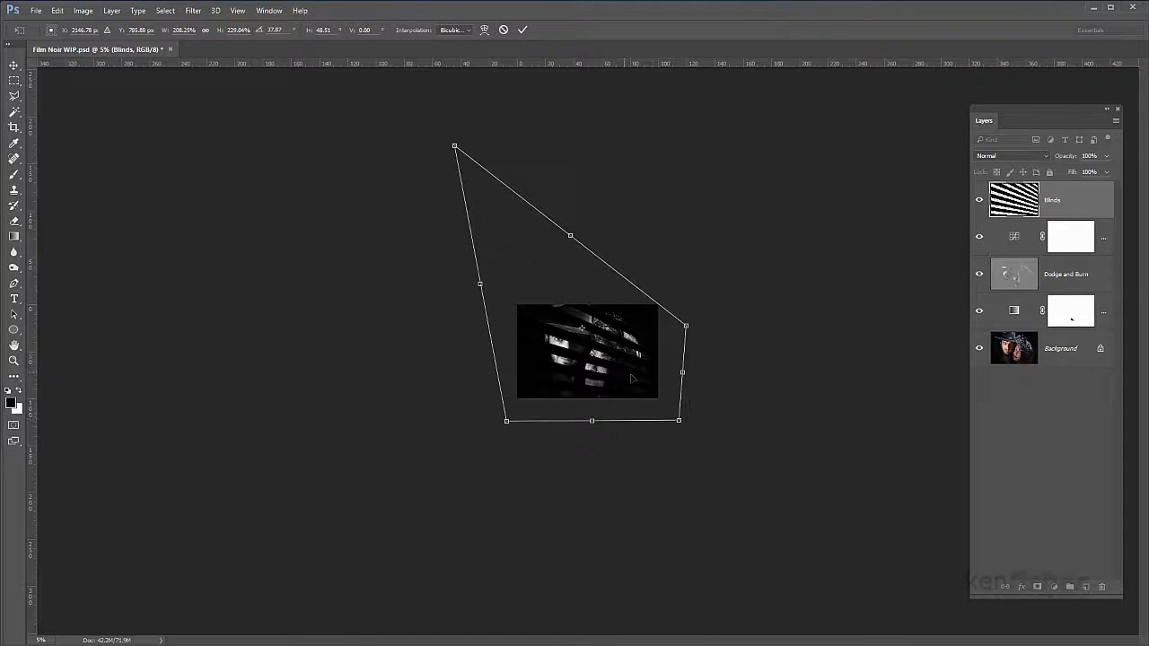
mouse_move(632, 378)
left_mouse_down()
mouse_move(685, 399)
mouse_move(651, 383)
left_mouse_up()
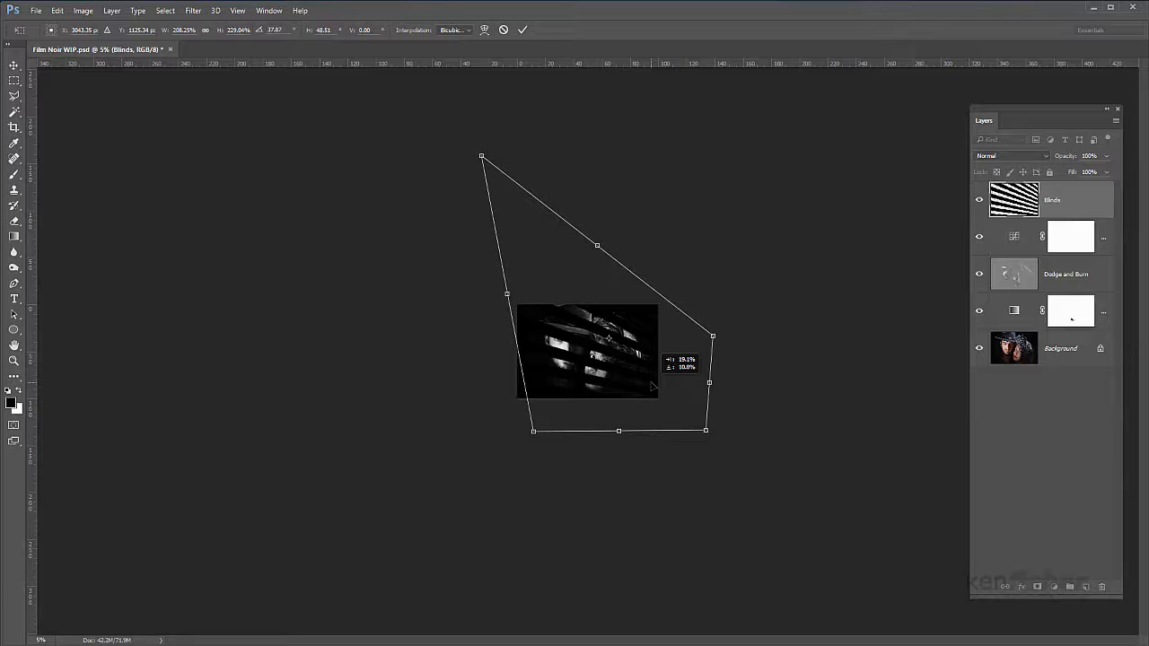
left_click_drag(653, 384, 654, 384)
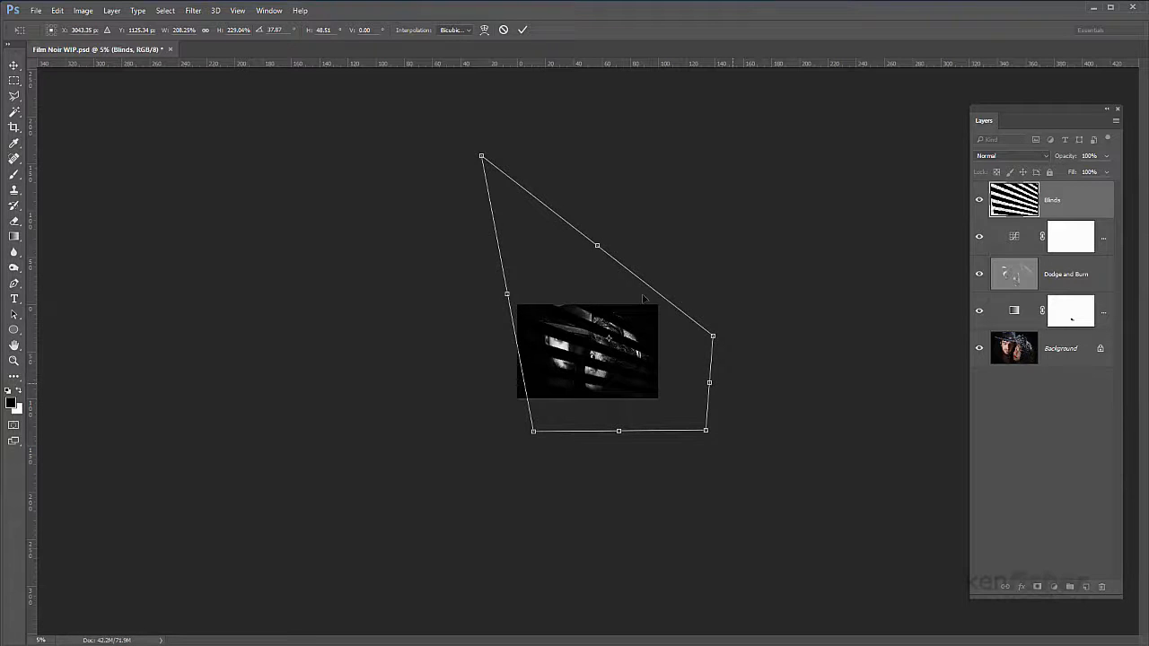
left_click_drag(482, 157, 442, 113)
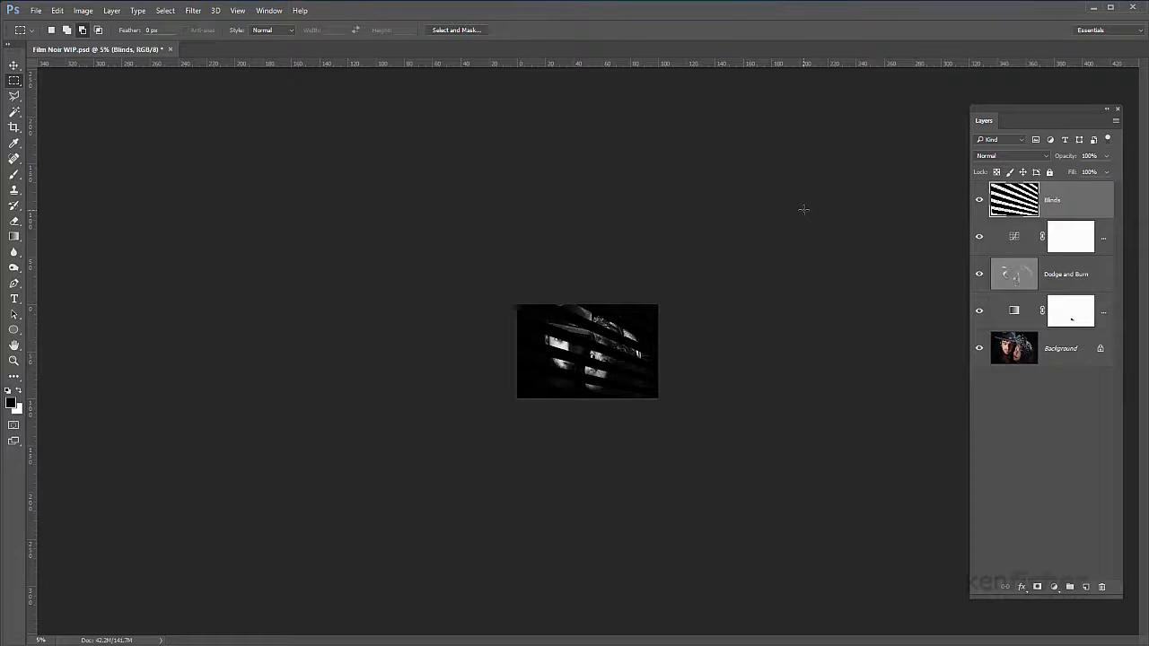
key("ctrl+0")
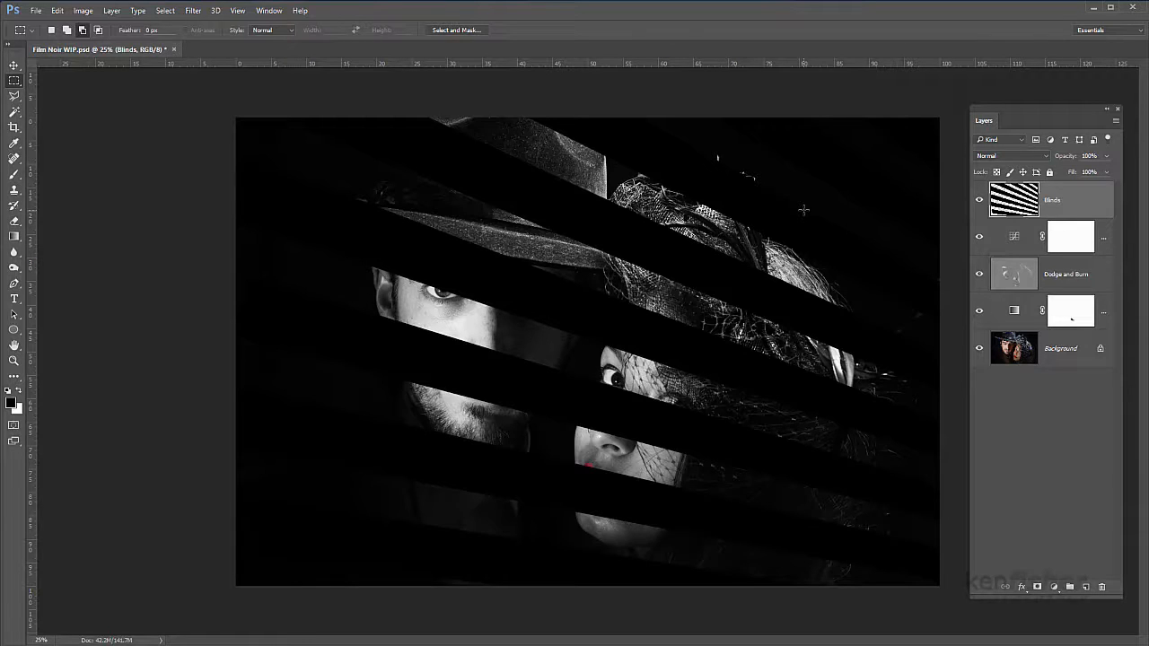
Step: Displace the Blinds layer at horizontal and vertical scale 10, Stretch To Fit and Repeat Edge Pixels, using the desktop file Film Noir Displacement Map
left_click(193, 11)
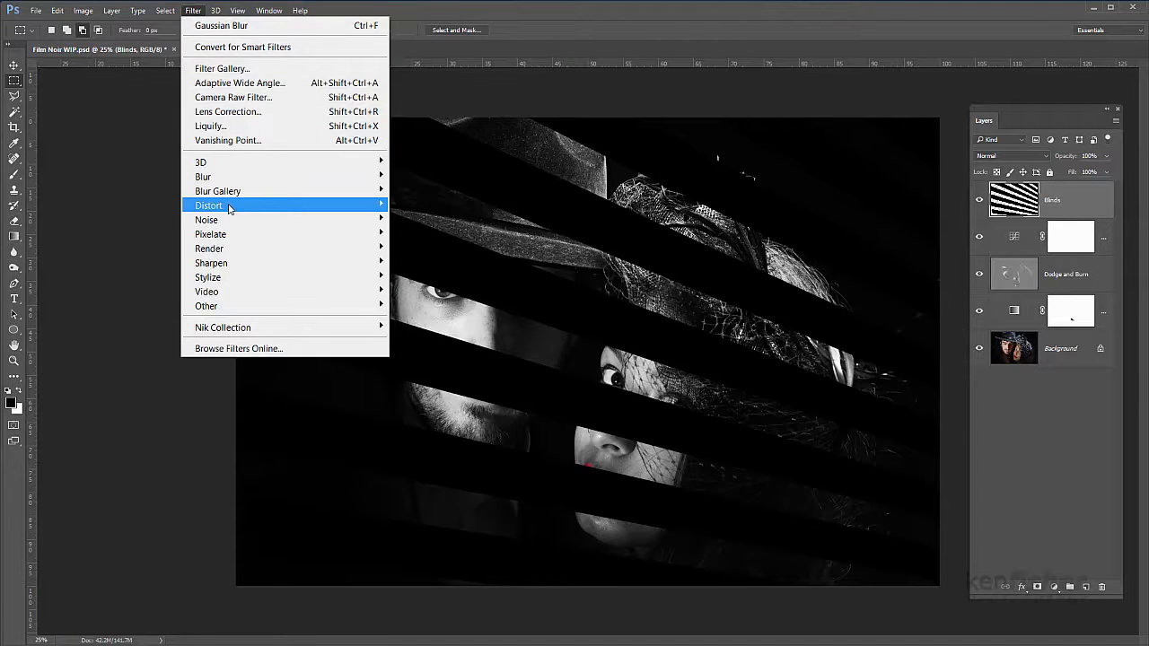
mouse_move(229, 208)
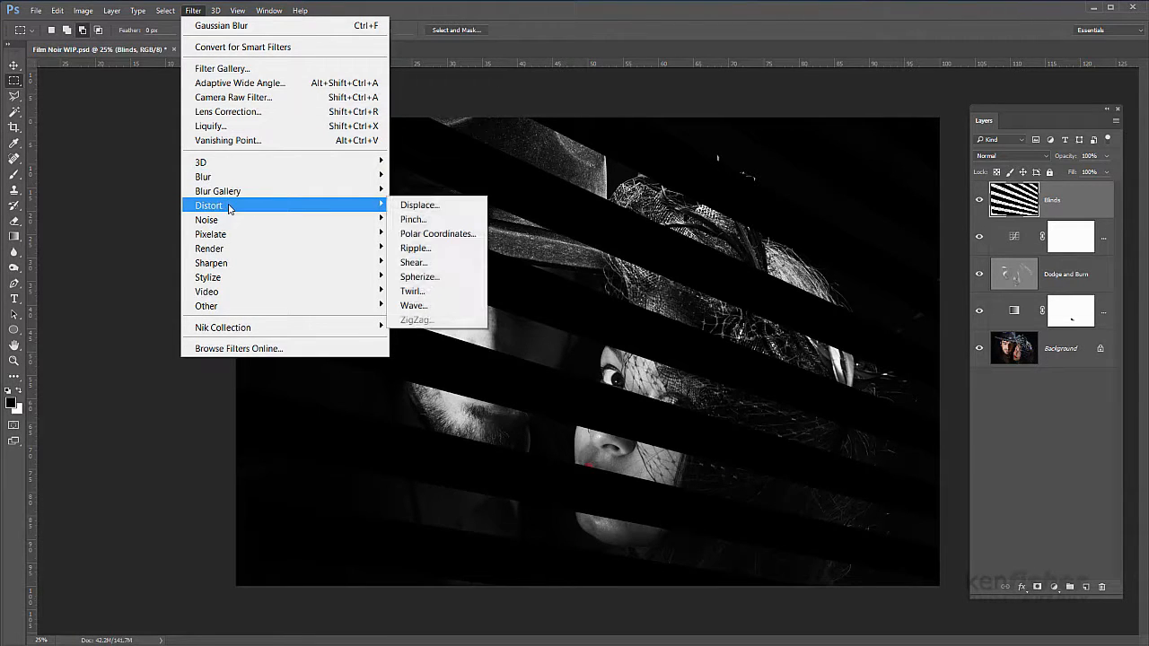
left_click(447, 208)
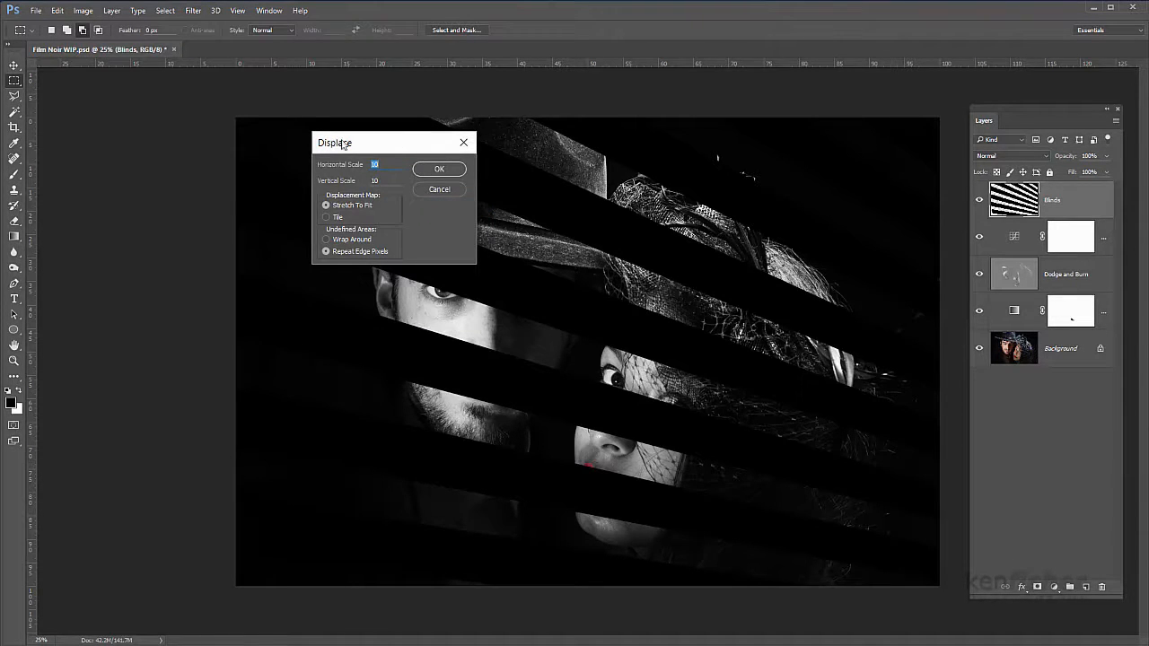
left_click(438, 168)
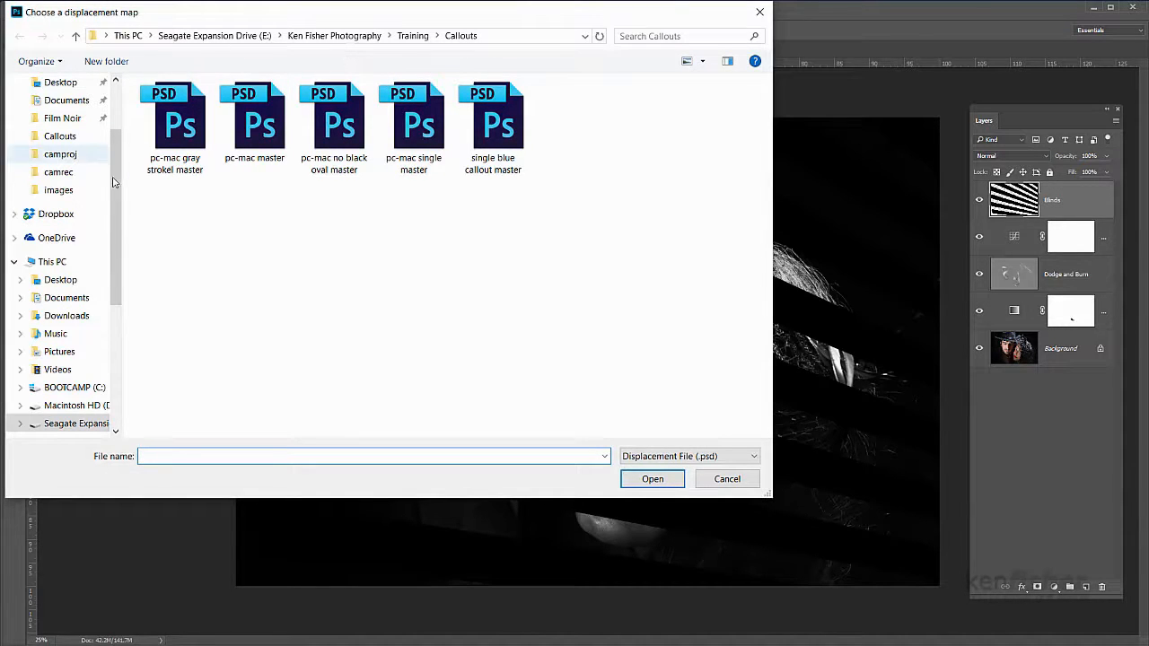
scroll(114, 183, "up", 2)
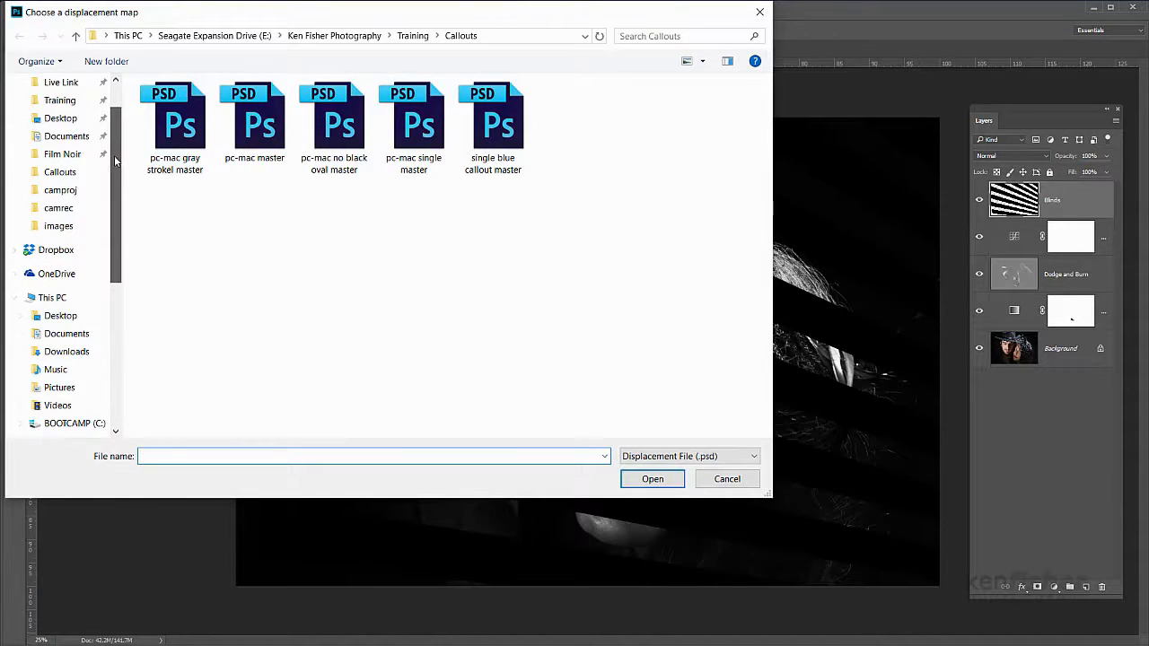
left_click(62, 117)
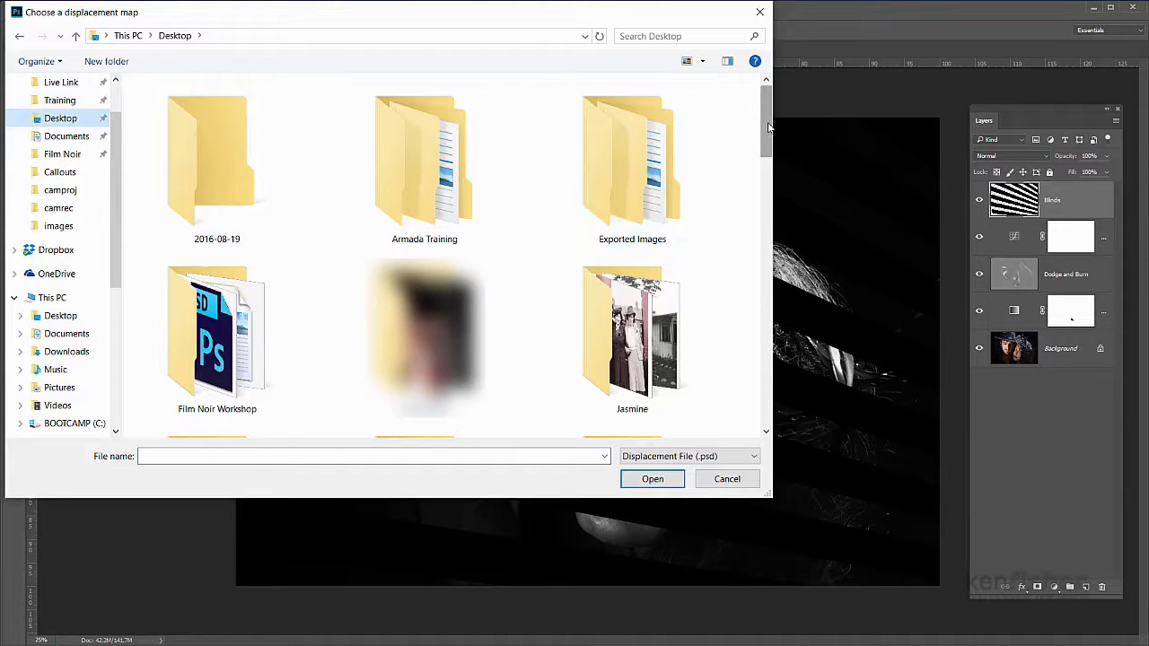
left_click_drag(768, 126, 784, 306)
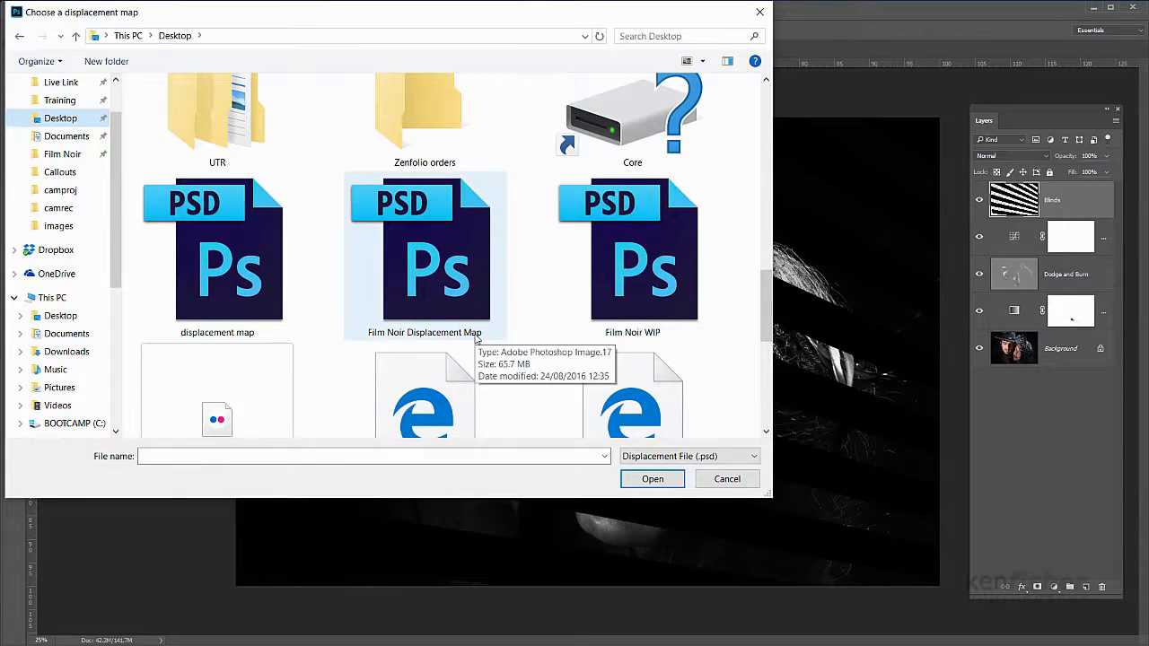
left_click(437, 266)
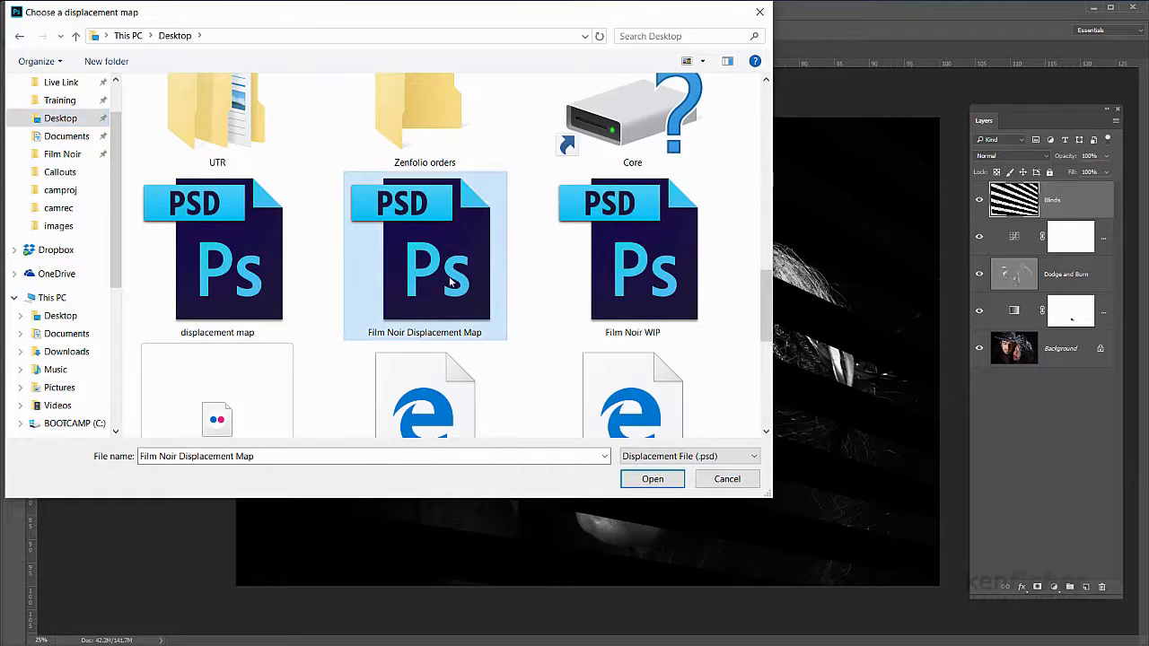
left_click(652, 480)
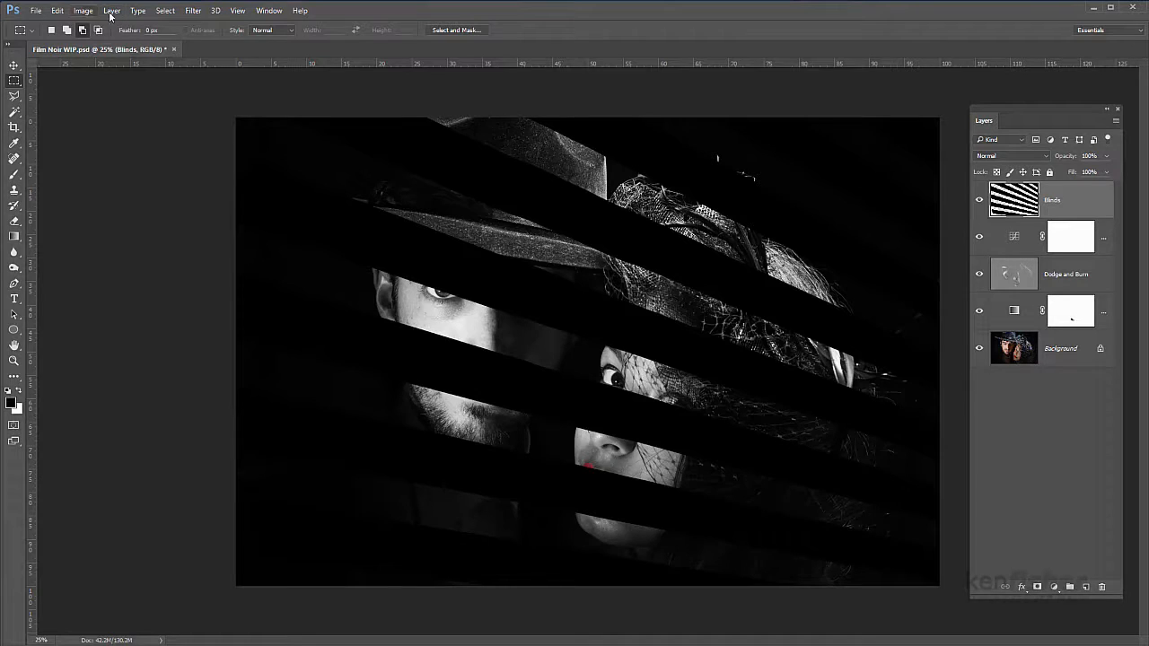
Step: Apply a Gaussian Blur with a 34.6-pixel radius to the Blinds layer, comparing it with the unblurred stripes before accepting
left_click(193, 10)
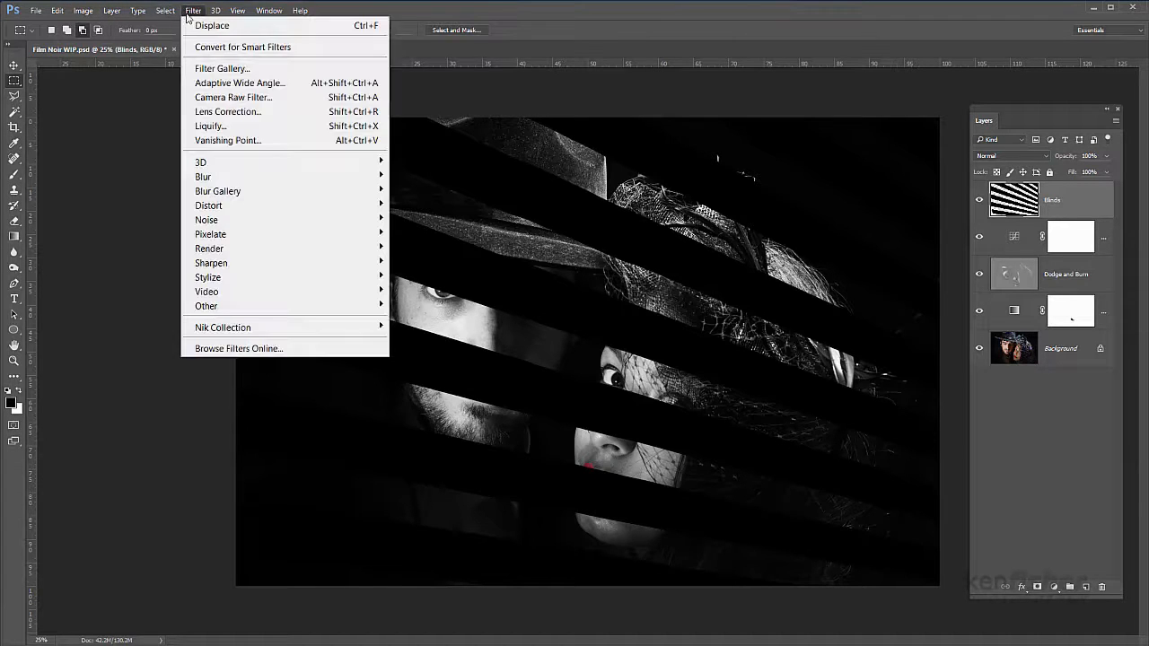
mouse_move(242, 177)
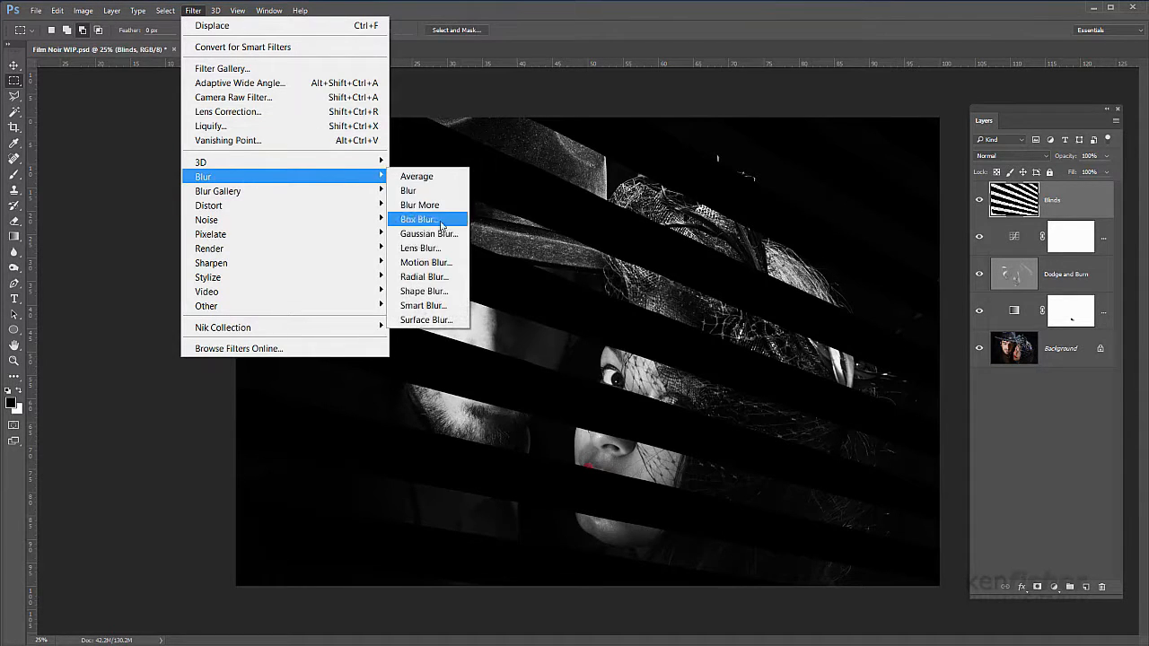
left_click(438, 235)
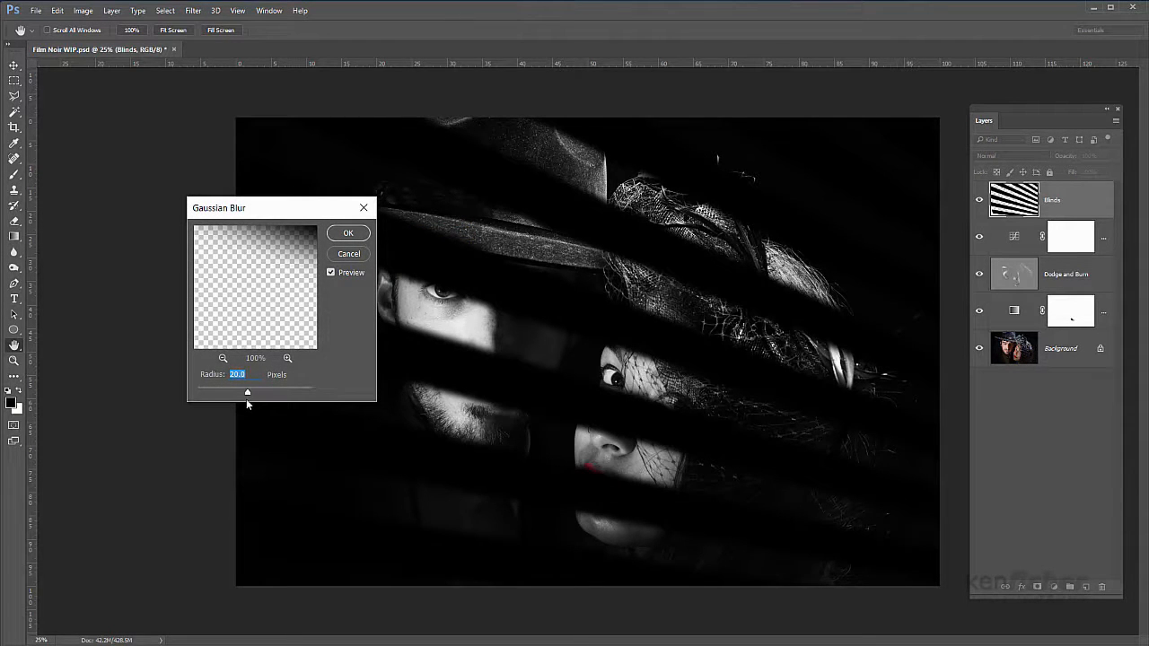
left_click_drag(246, 393, 258, 389)
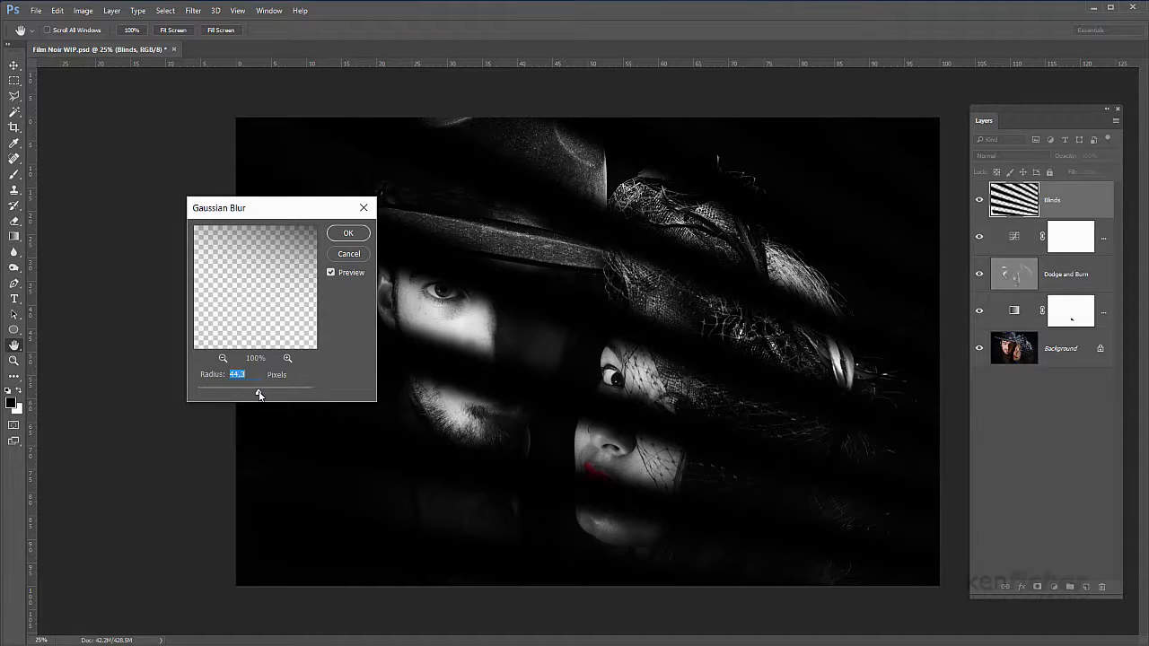
left_click_drag(259, 395, 260, 391)
left_click_drag(259, 395, 254, 395)
left_click(330, 273)
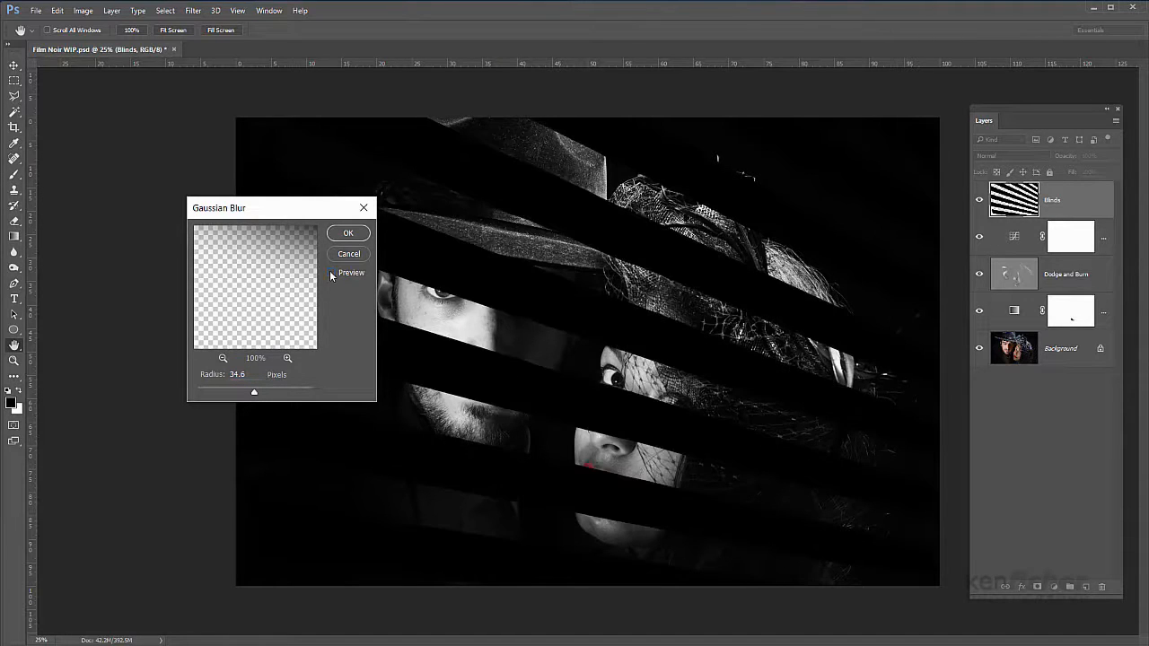
left_click(330, 273)
left_click(330, 272)
left_click(330, 273)
left_click(330, 272)
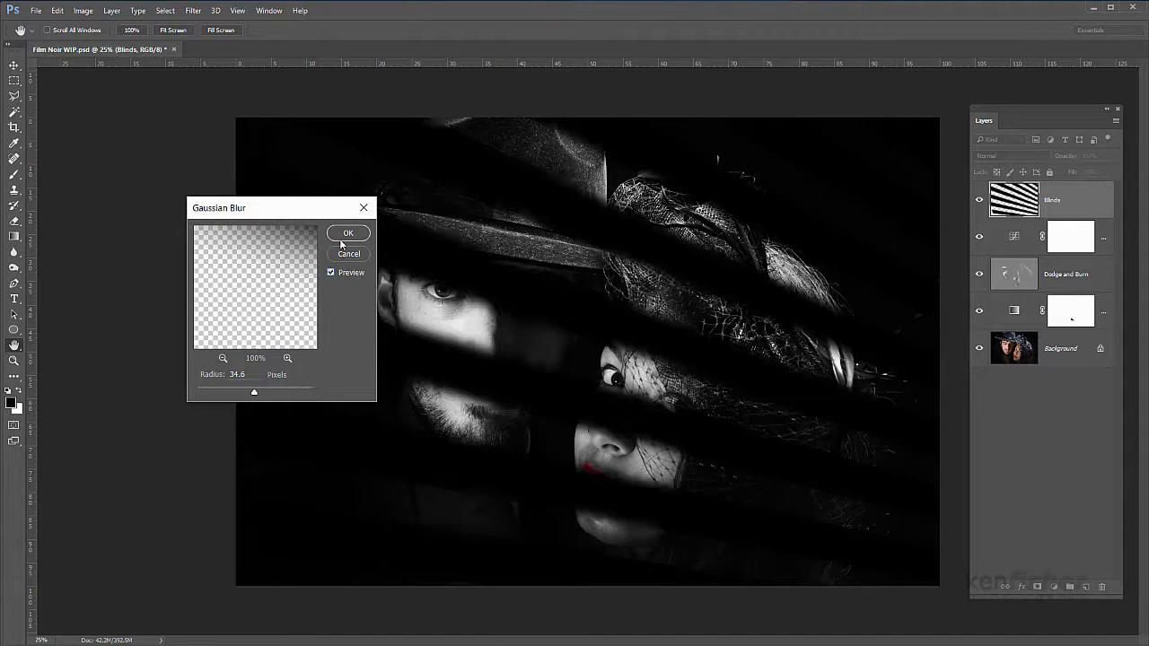
left_click(348, 234)
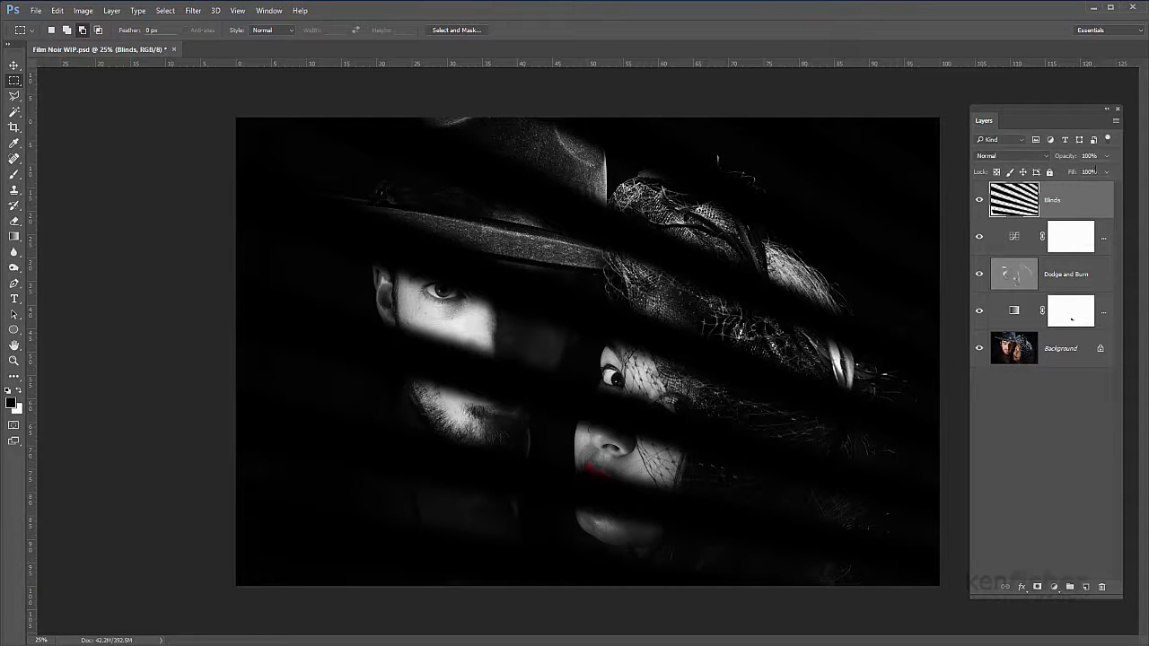
Step: Lower the Blinds layer's opacity to 80%
left_click(1106, 171)
left_click_drag(1105, 173, 1096, 175)
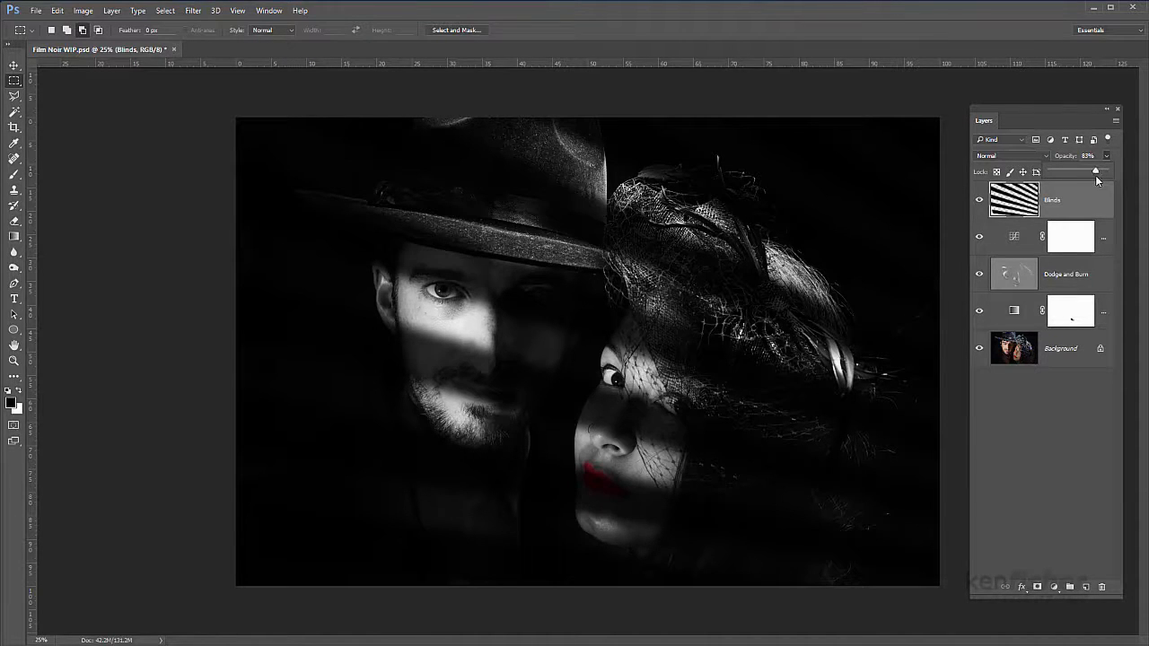
left_click_drag(1095, 175, 1092, 175)
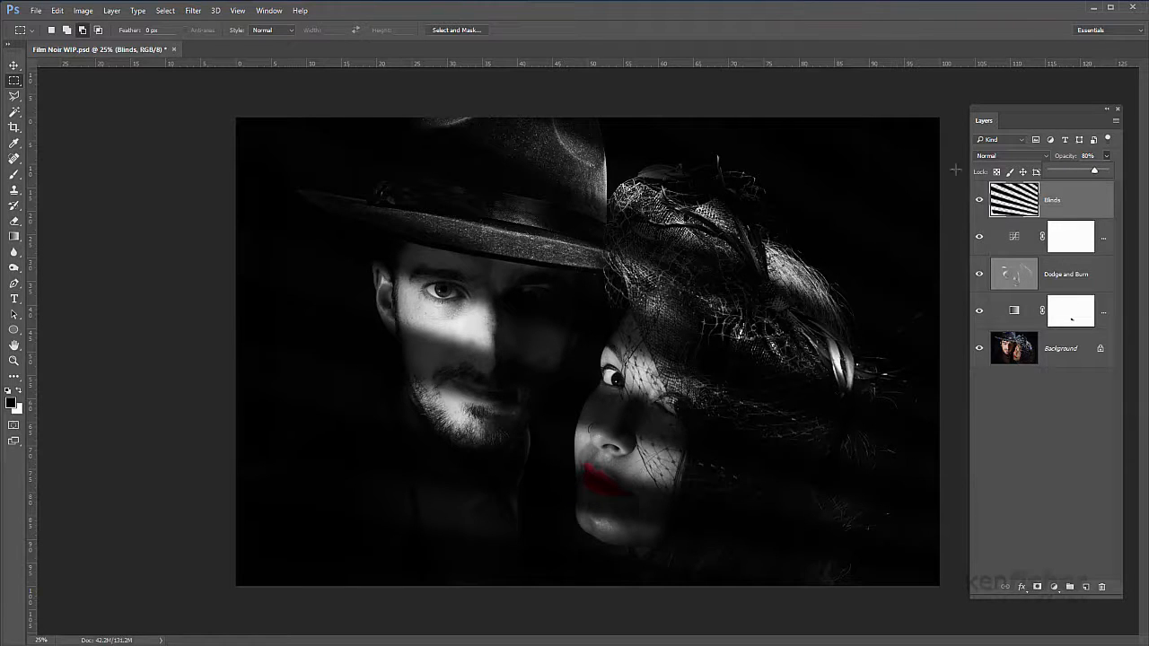
Step: Add a new layer named smoke above the Blinds layer and fill it with the Render Clouds filter
left_click(854, 190)
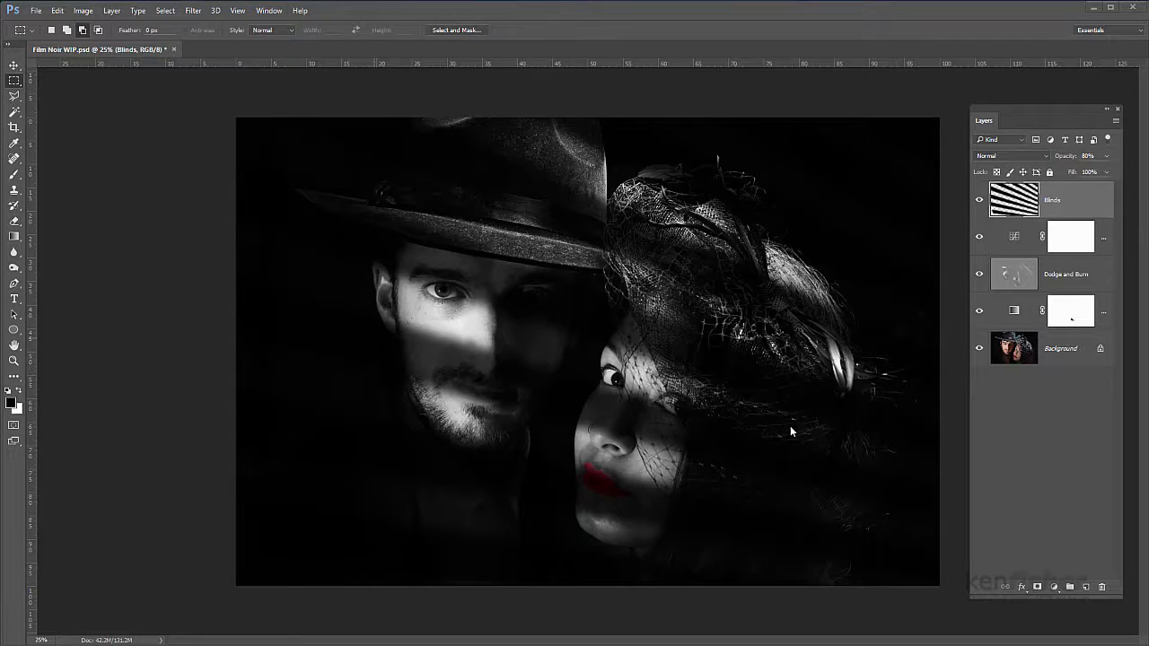
left_click(1086, 588)
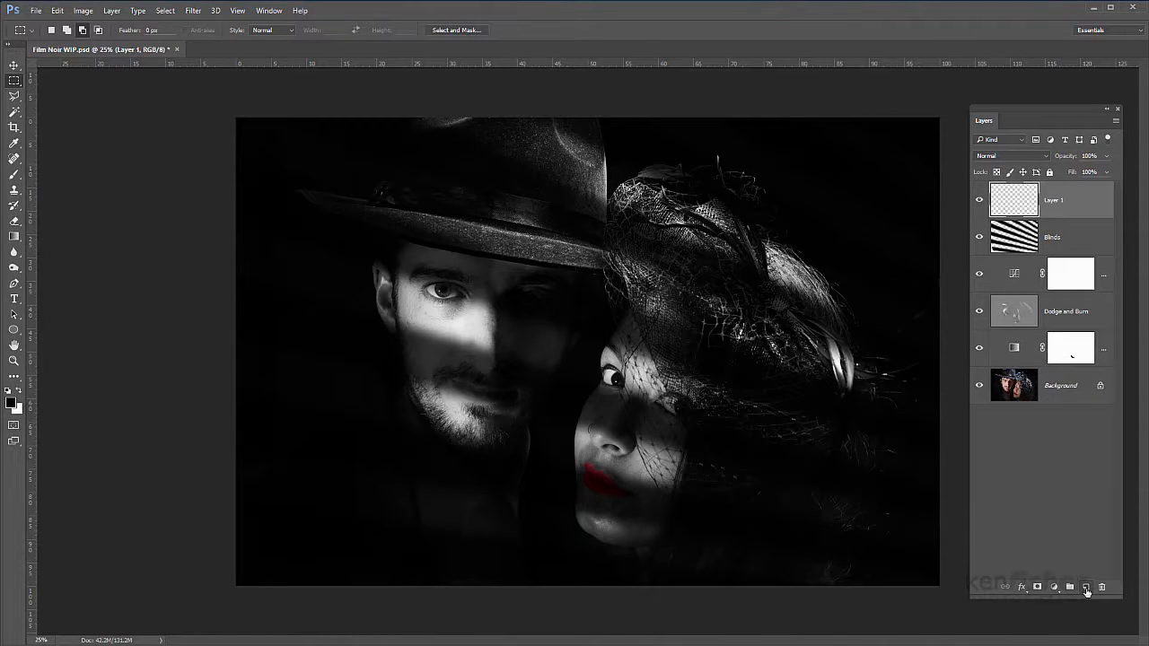
double_click(1055, 201)
type("smoke")
left_click(1100, 218)
left_click(195, 11)
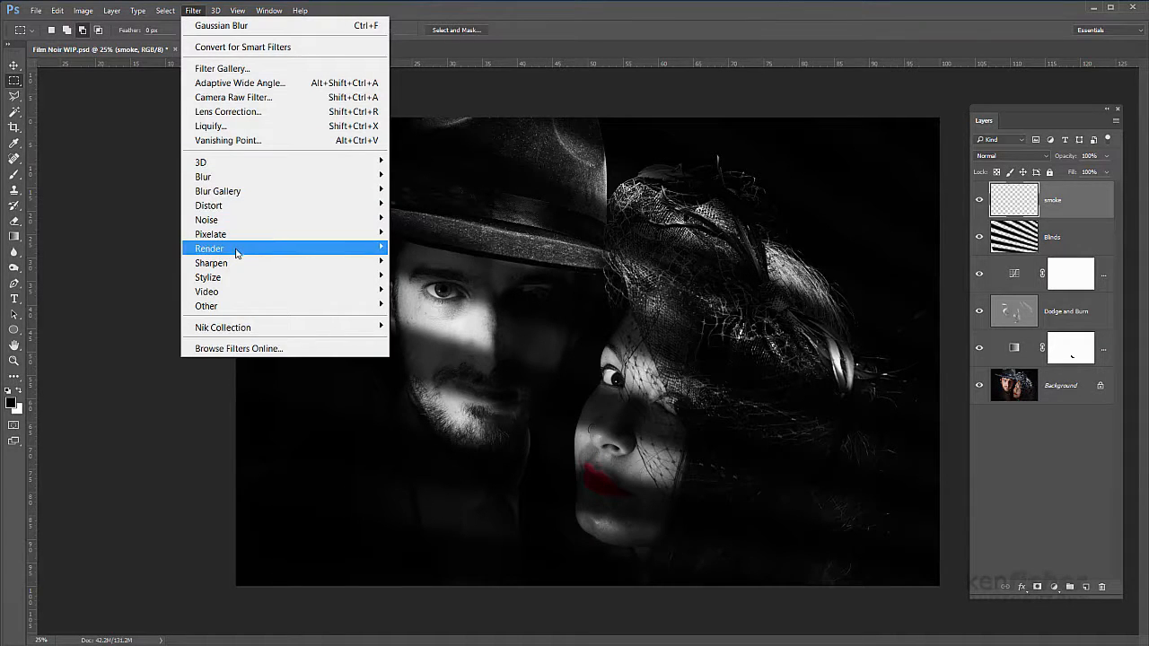
mouse_move(236, 252)
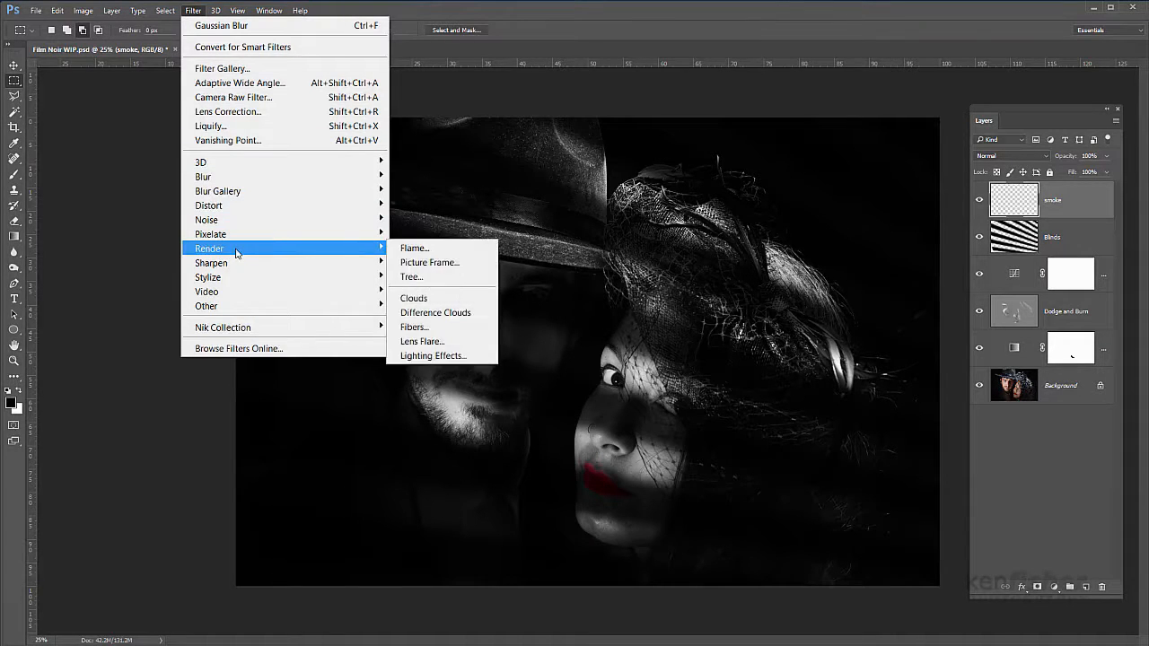
left_click(412, 299)
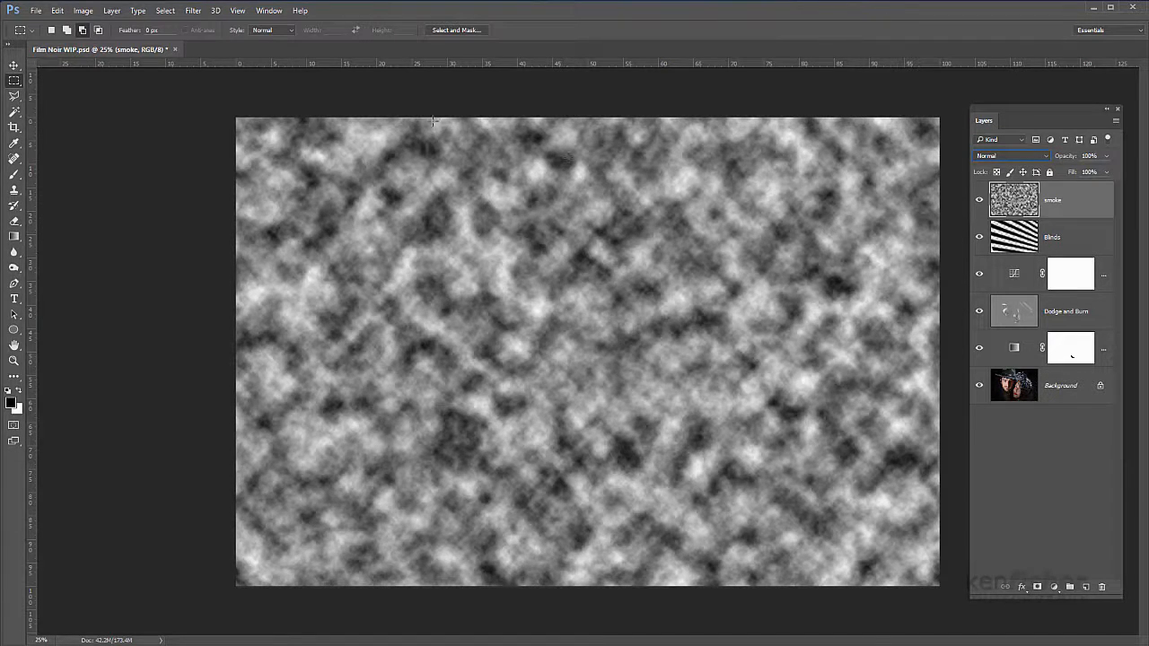
Step: Apply a Gaussian Blur with a 20.8-pixel radius to the smoke layer
left_click(194, 10)
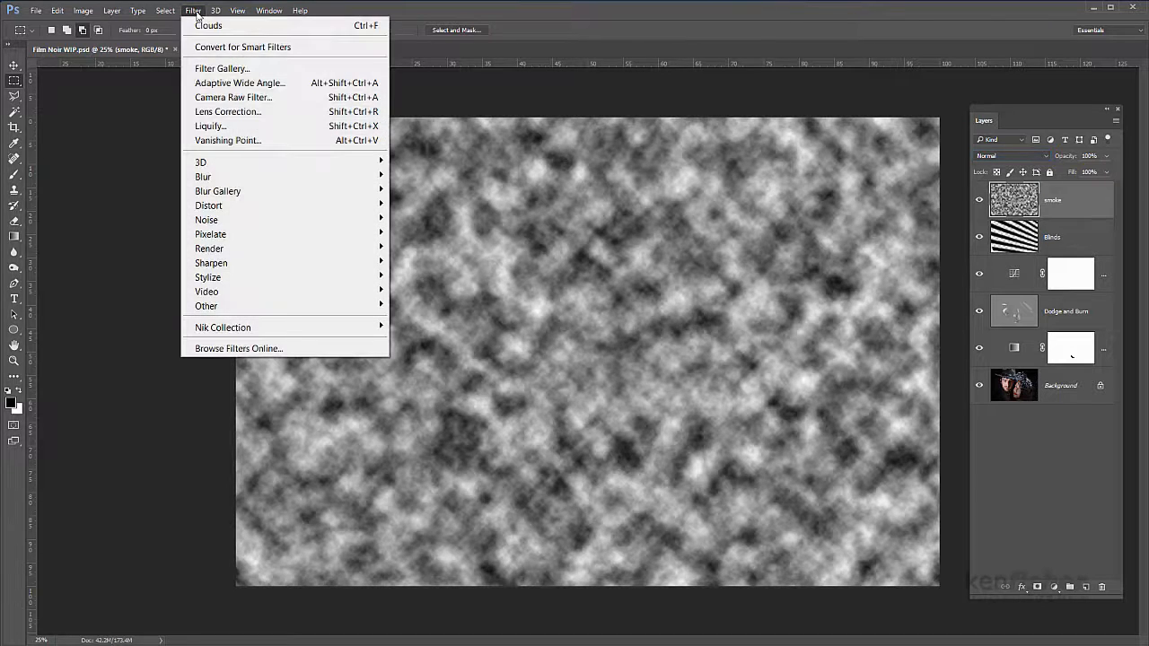
mouse_move(228, 179)
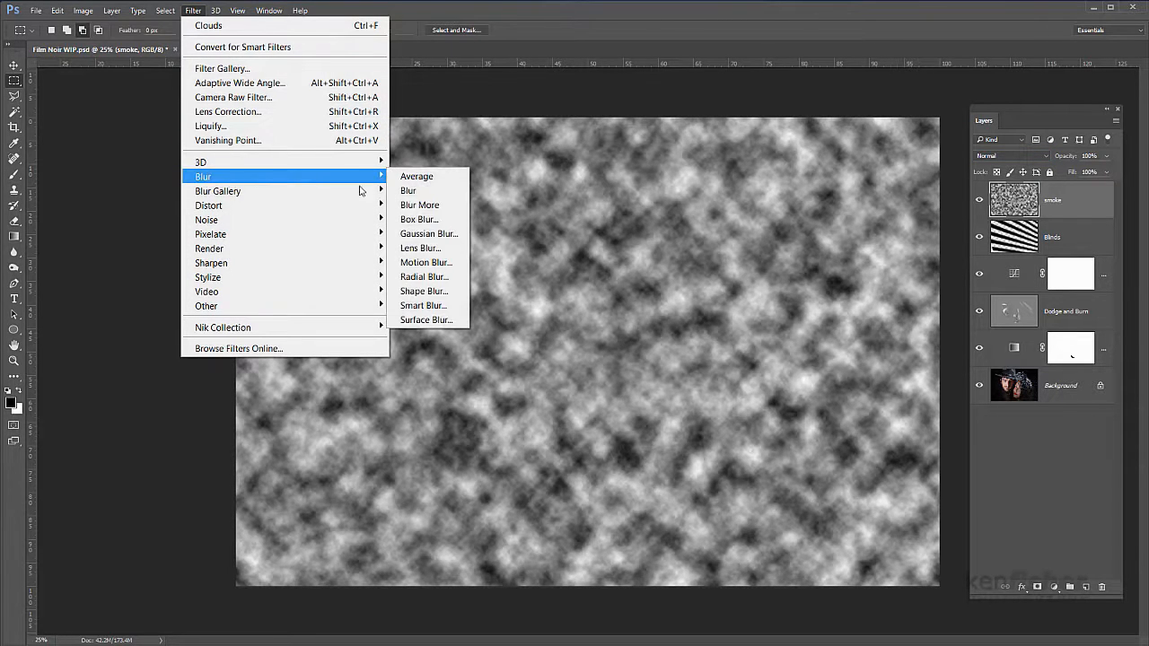
left_click(444, 237)
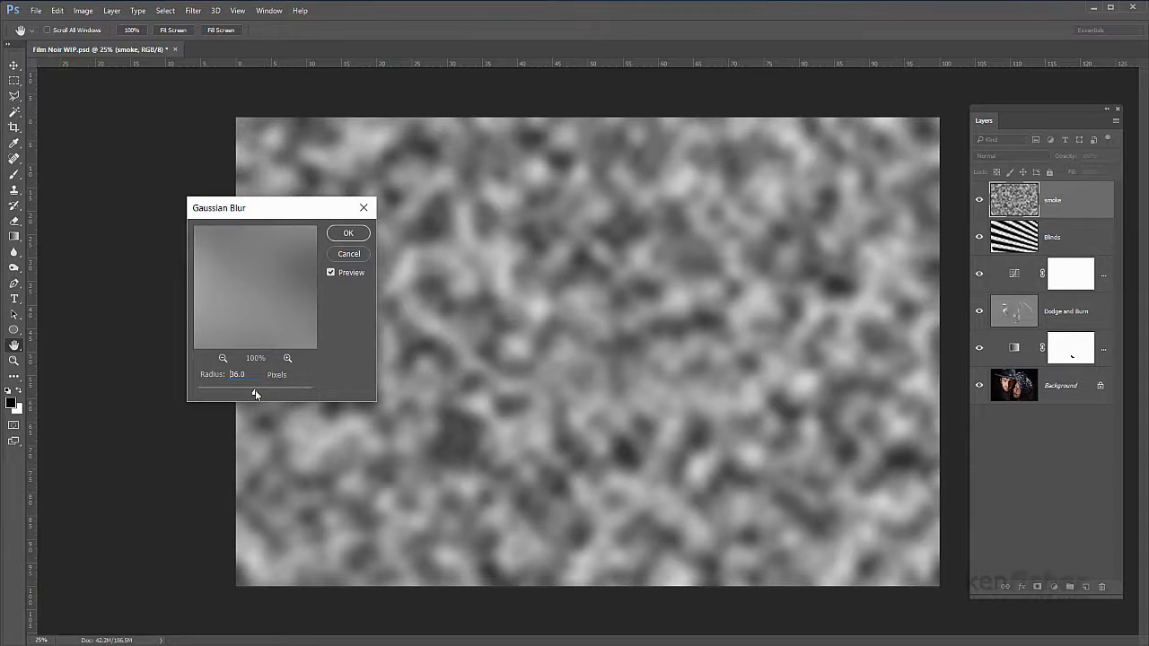
left_click_drag(255, 390, 248, 392)
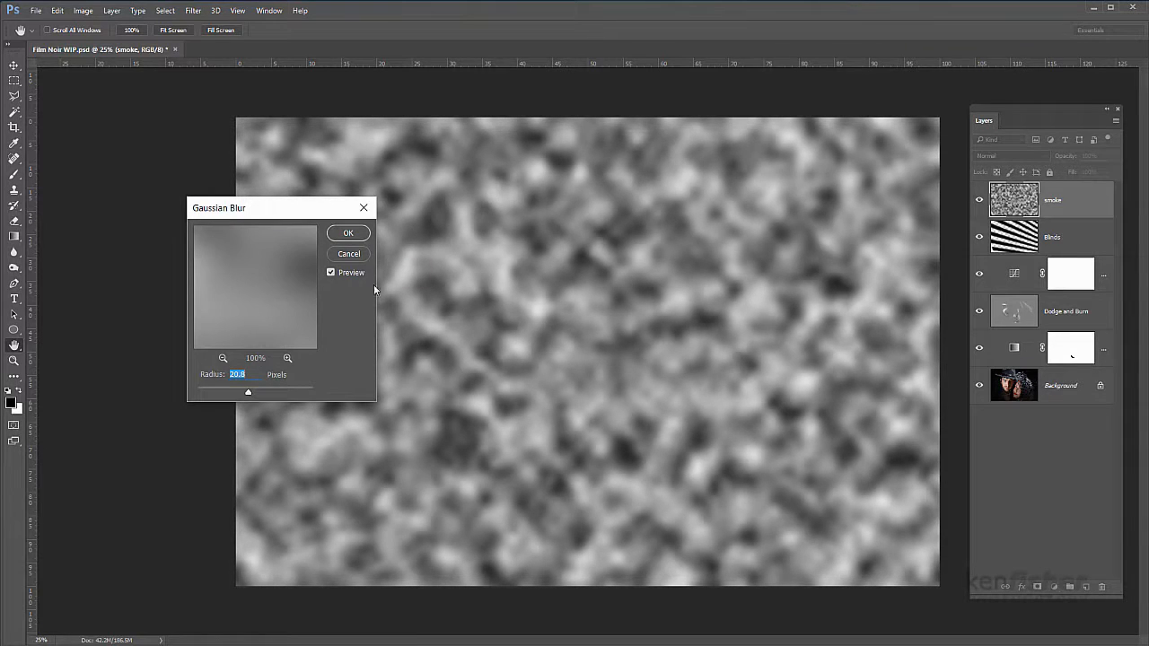
left_click(349, 234)
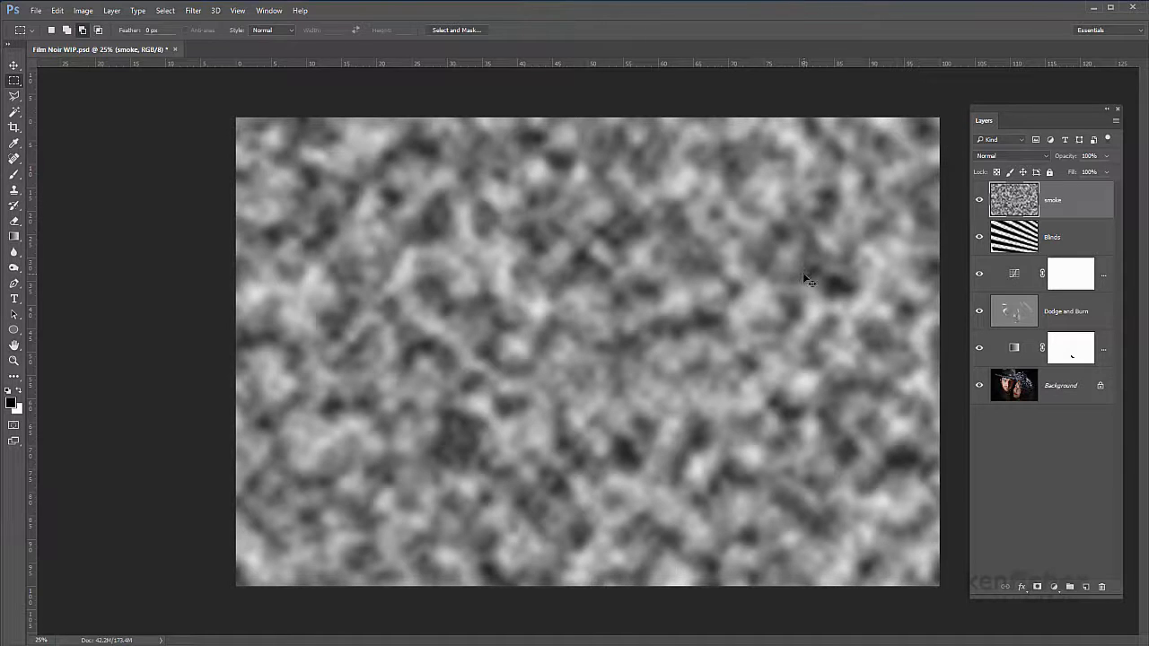
Step: Distort the smoke layer by pulling all four corners unevenly far outside the canvas, enlarging the clouds, and apply the transform
key("ctrl+minus")
key("ctrl+minus")
key("ctrl+minus")
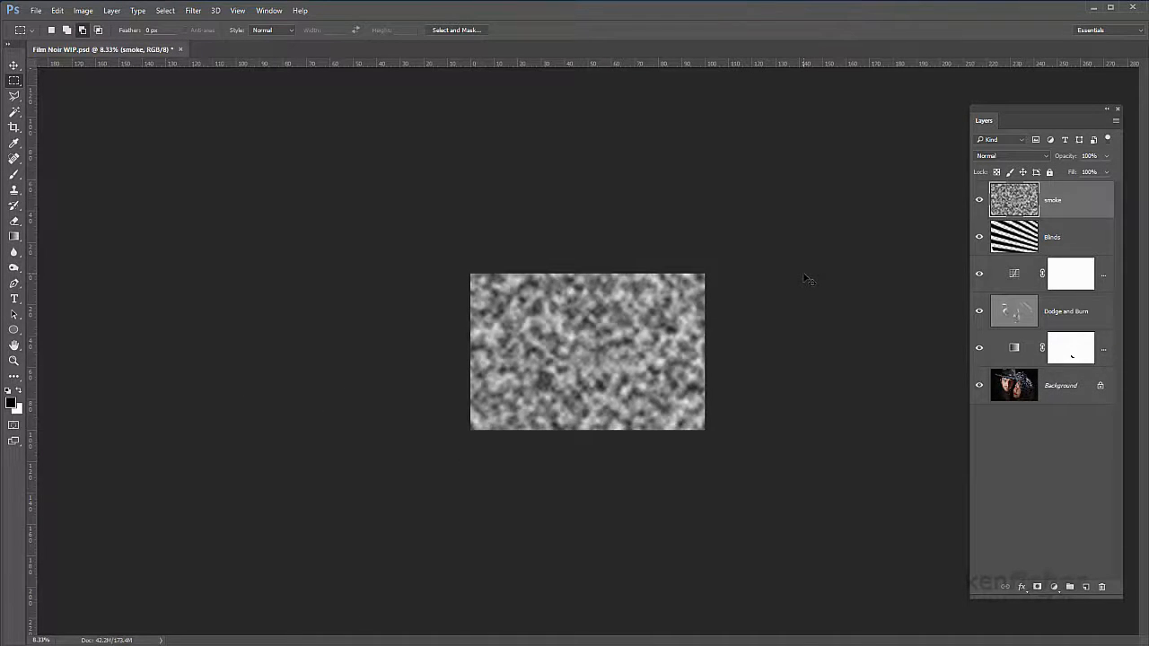
key("ctrl+t")
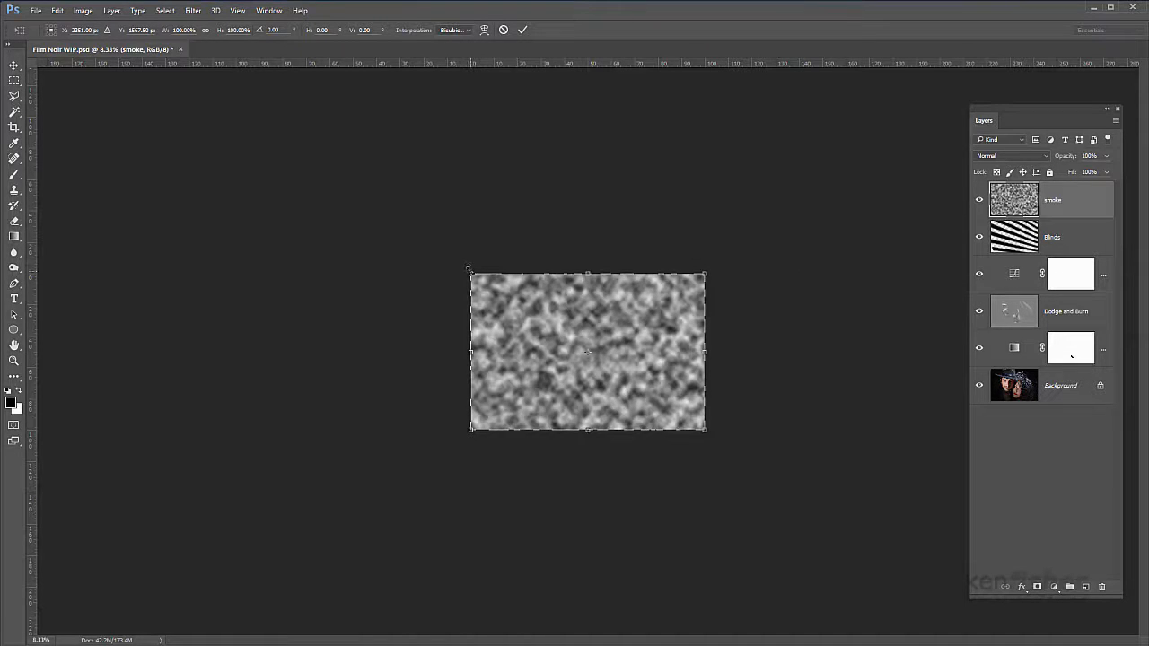
left_click_drag(467, 271, 353, 109)
left_click_drag(704, 429, 810, 581)
left_click_drag(704, 276, 856, 154)
left_click_drag(472, 432, 159, 439)
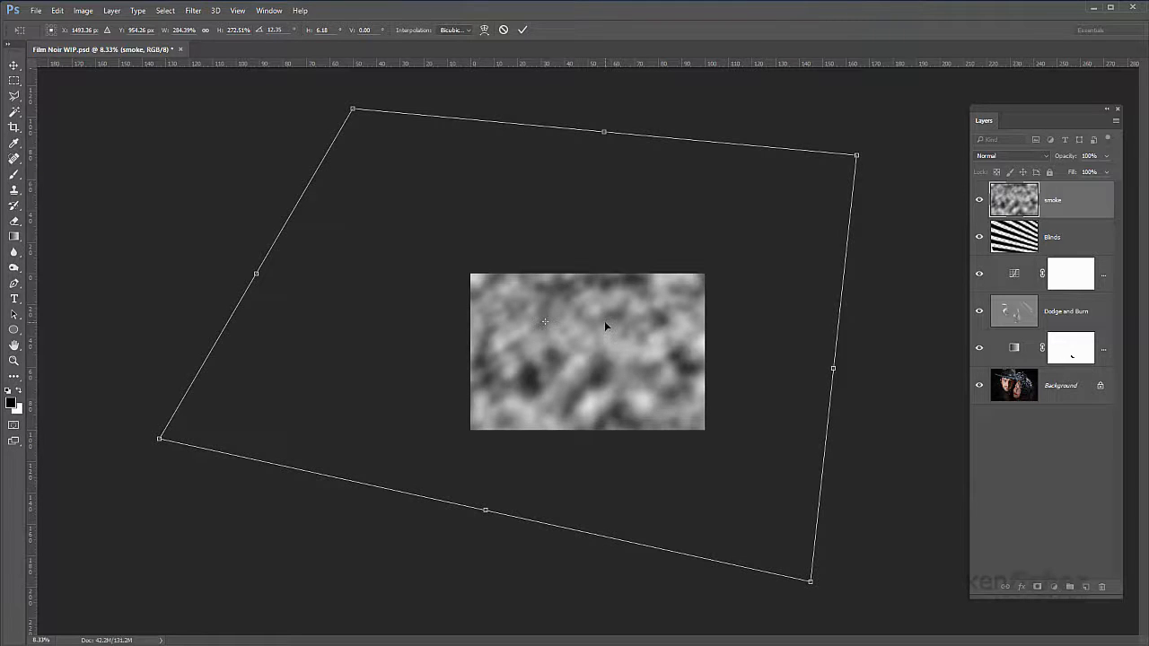
key("m")
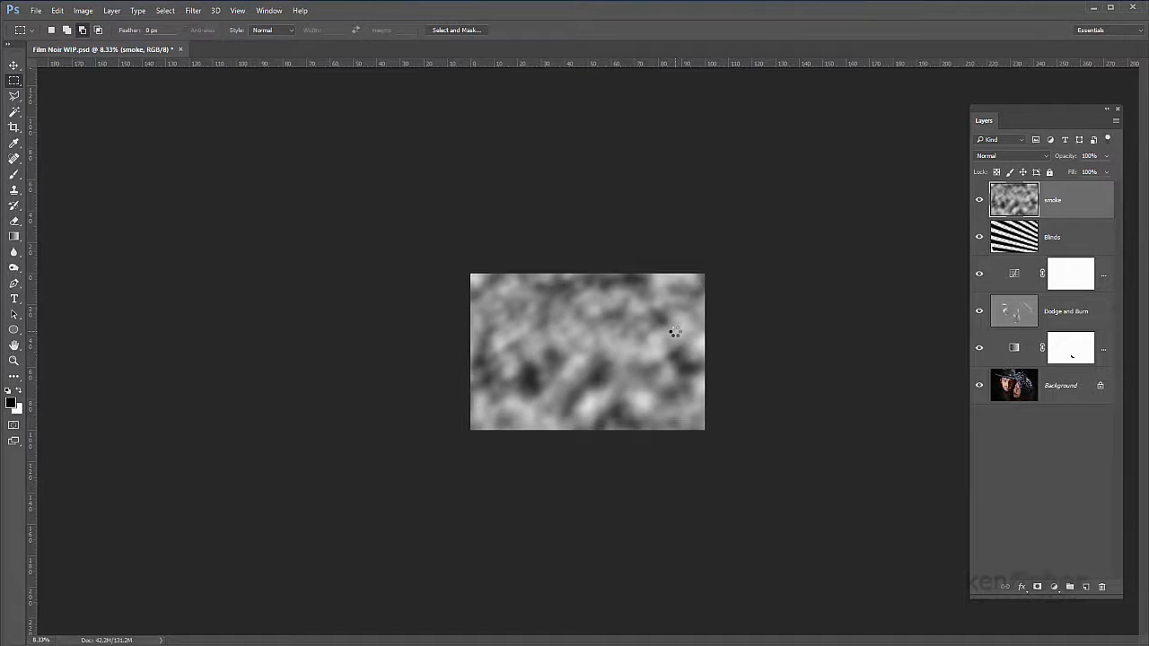
Step: Set the smoke layer's blend mode to Screen and lower its opacity to 24%
key("ctrl+plus")
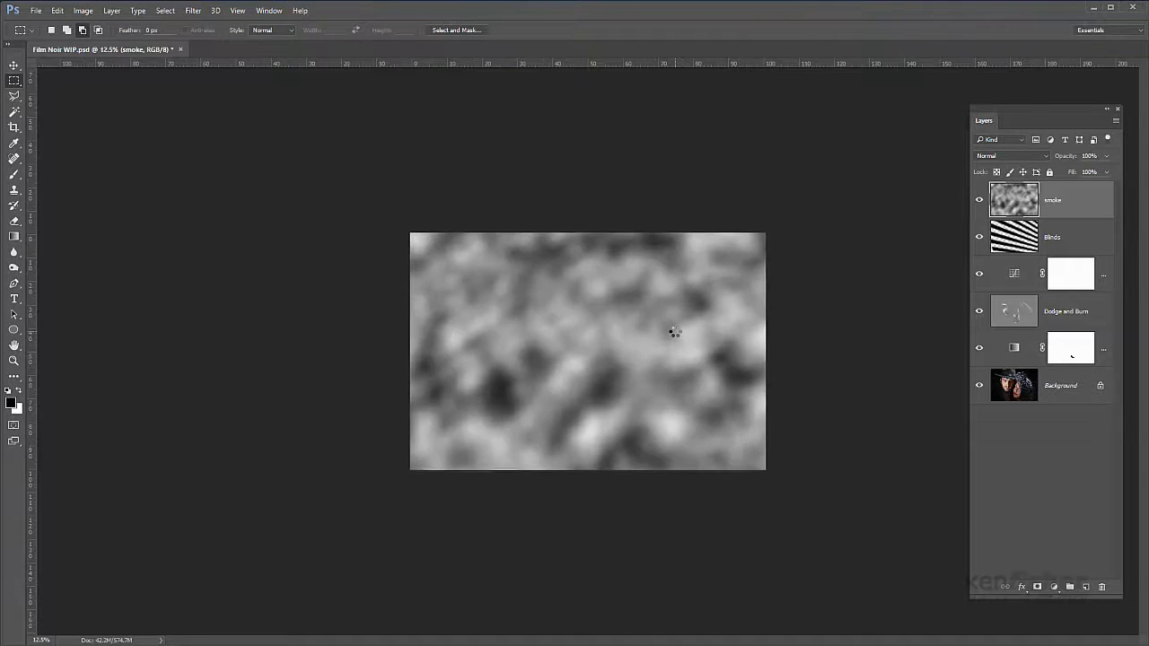
key("ctrl+plus")
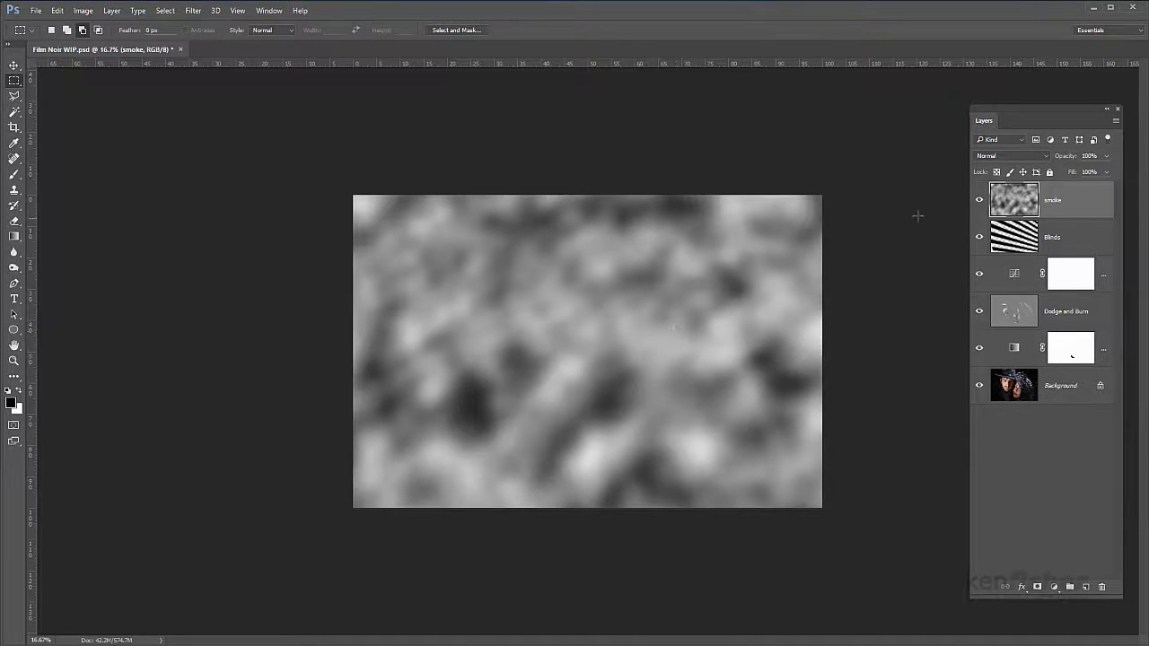
left_click(1046, 157)
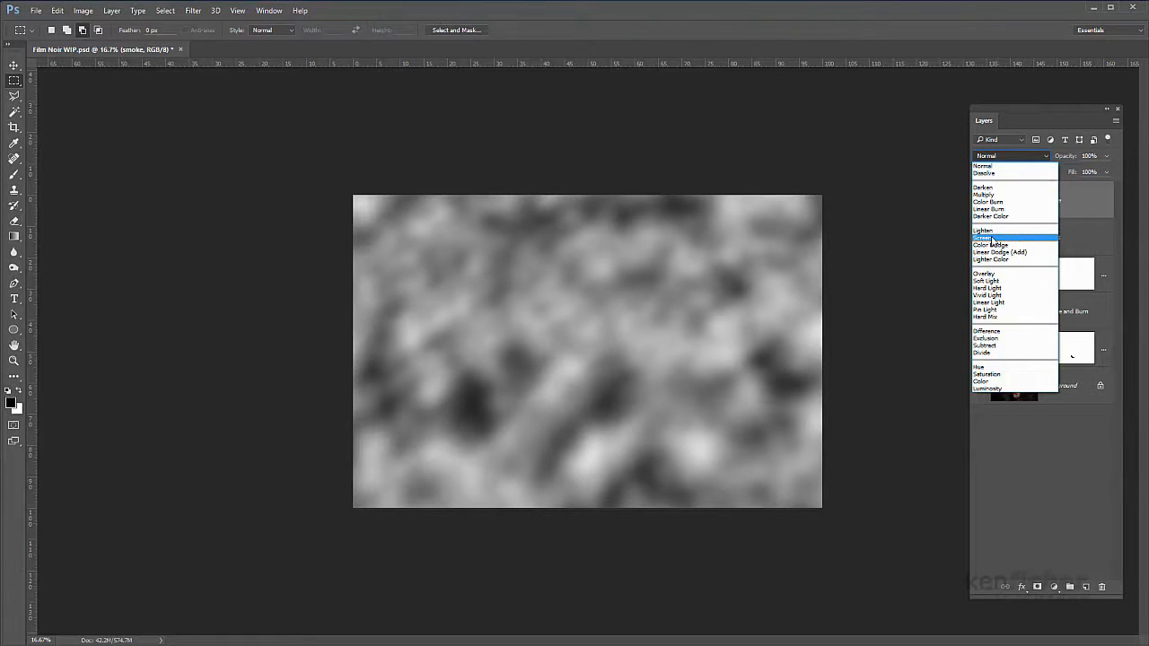
left_click(991, 238)
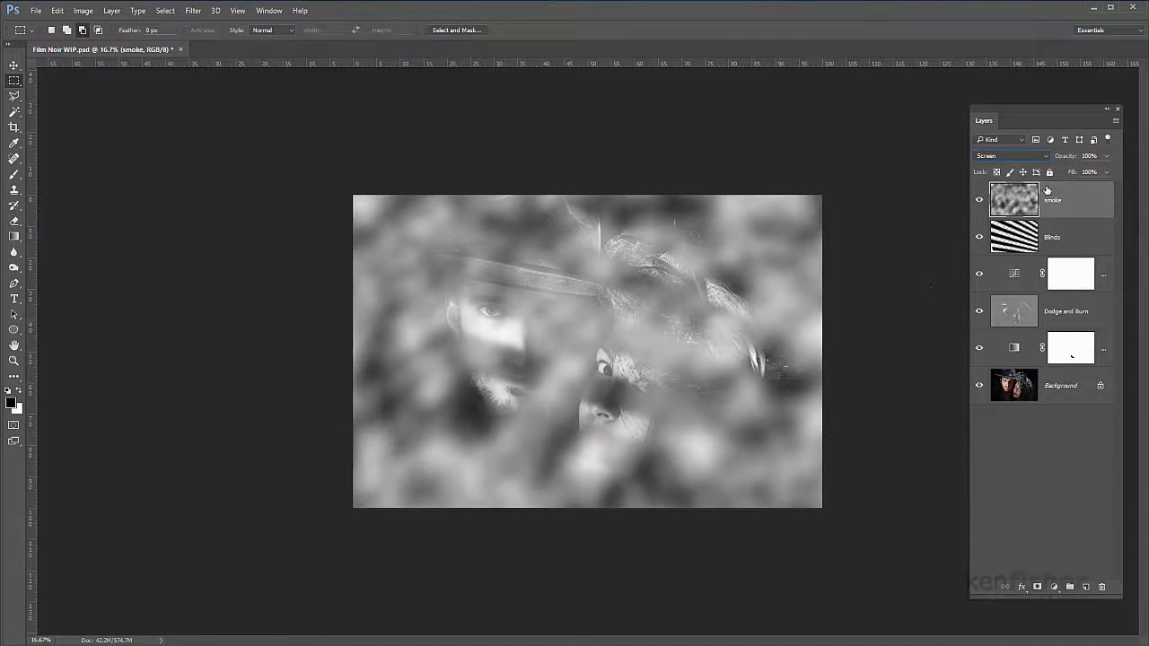
left_click(1106, 157)
left_click_drag(1105, 172, 1063, 185)
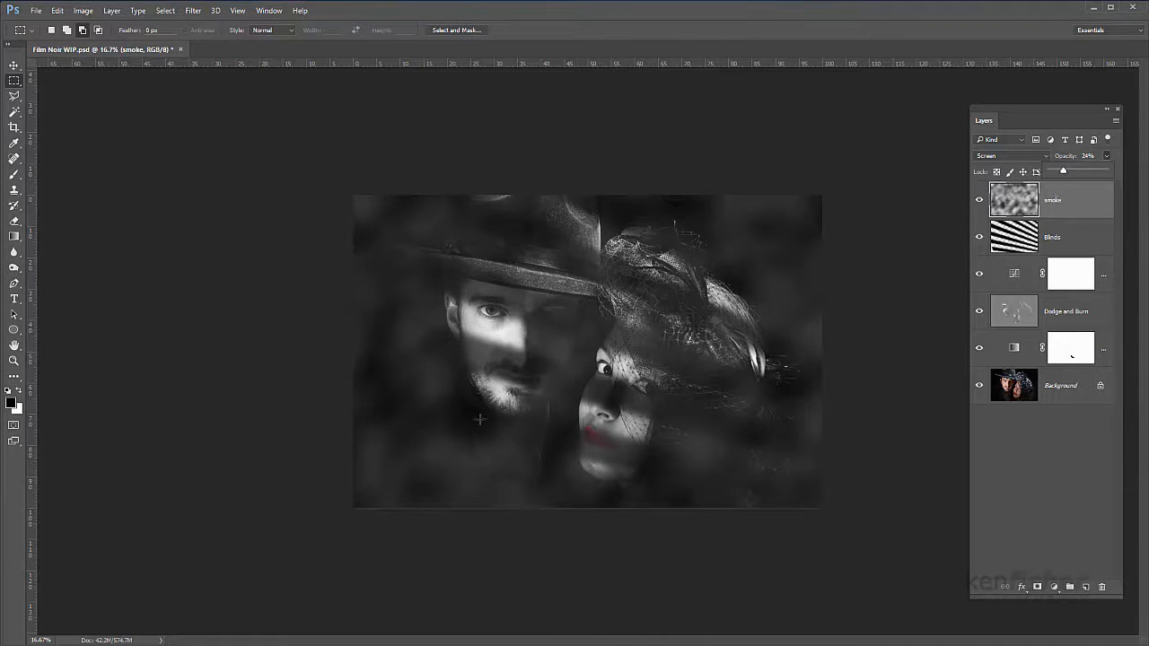
left_click(1075, 208)
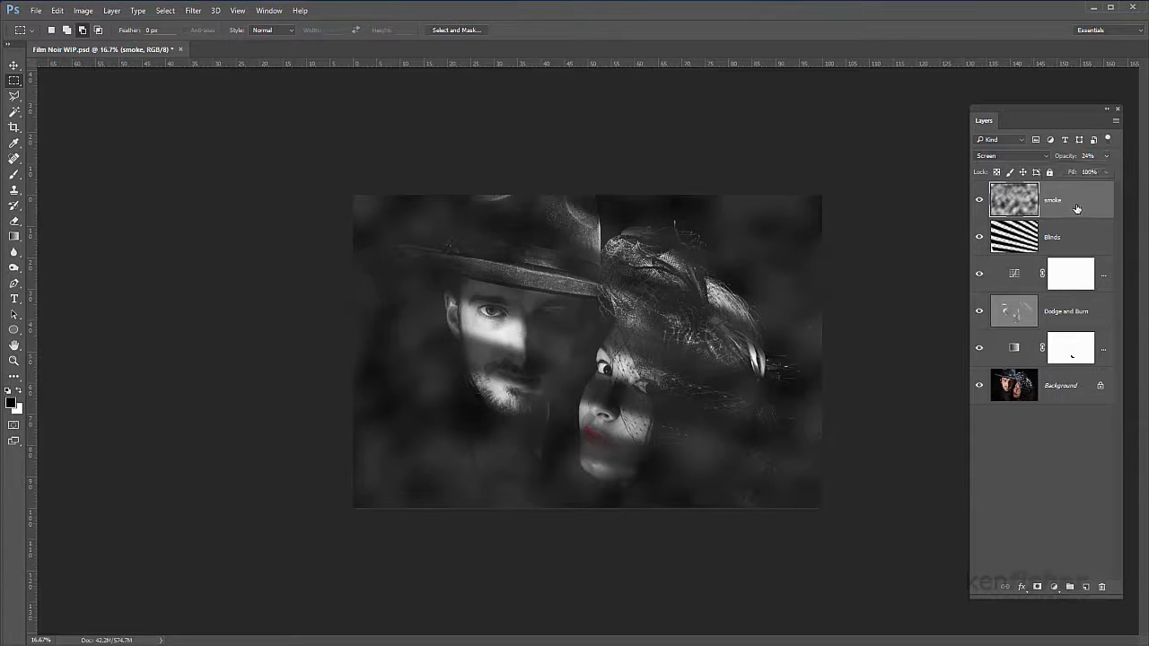
Step: Add a layer mask to the smoke layer and paint black with a 1000-pixel brush over the couple's faces and hat area
left_click(1037, 587)
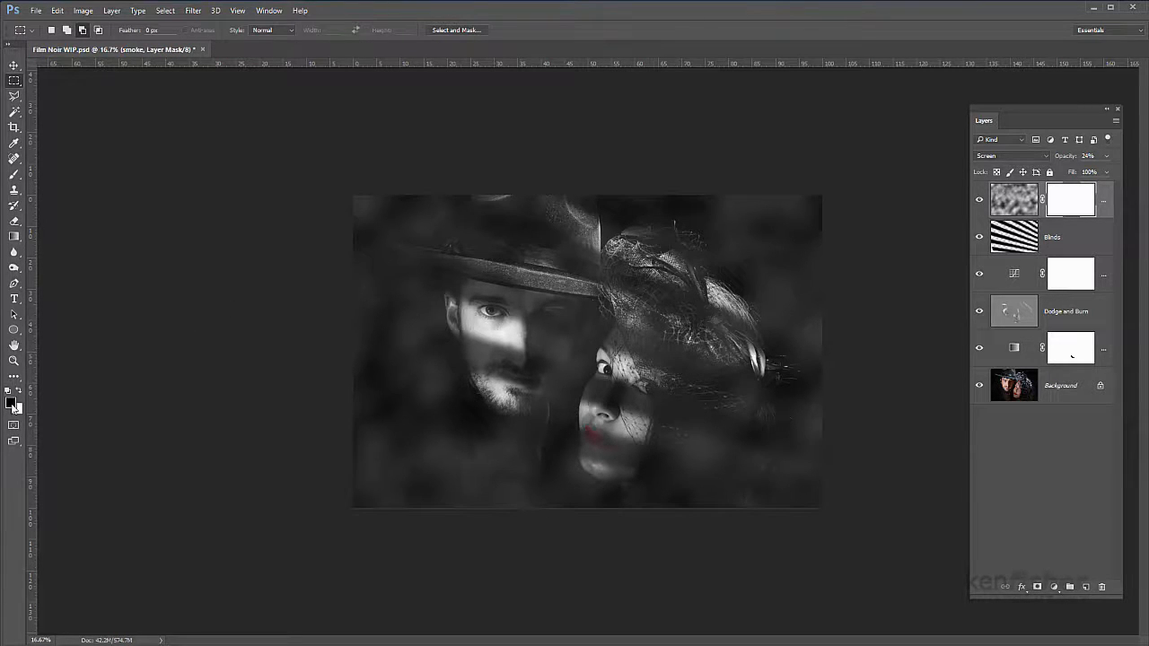
left_click(16, 177)
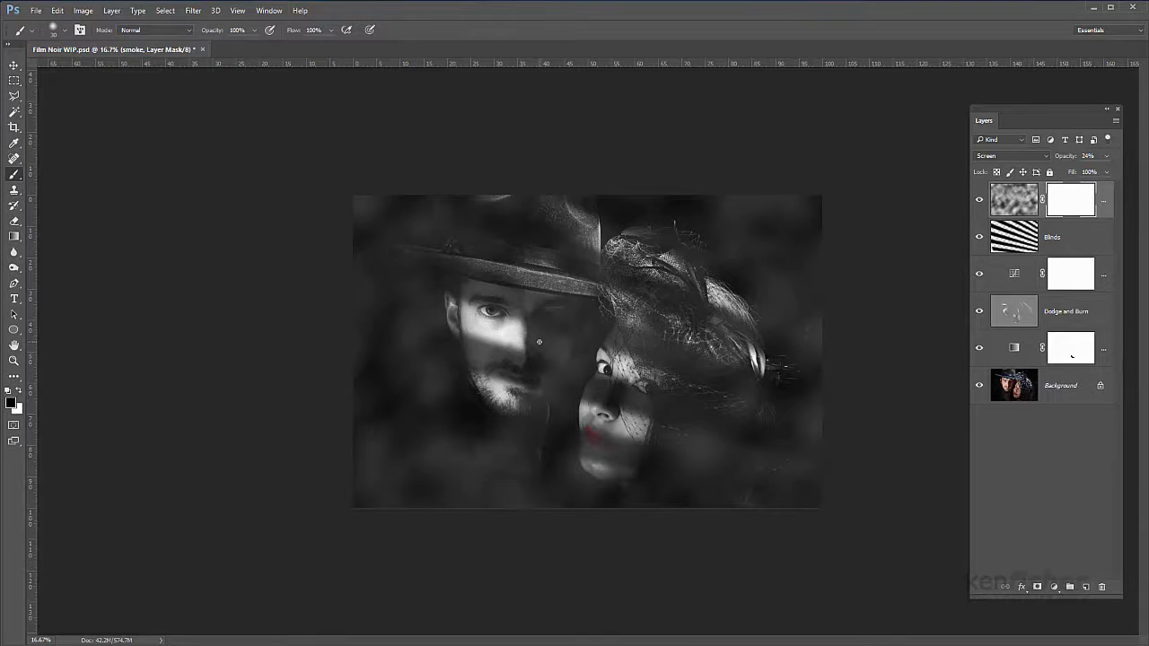
key("bracketright")
key("bracketright")
key("bracketright")
key("bracketright")
key("bracketright")
key("bracketright")
key("bracketright")
key("bracketright")
key("bracketright")
key("bracketright")
key("bracketright")
key("bracketright")
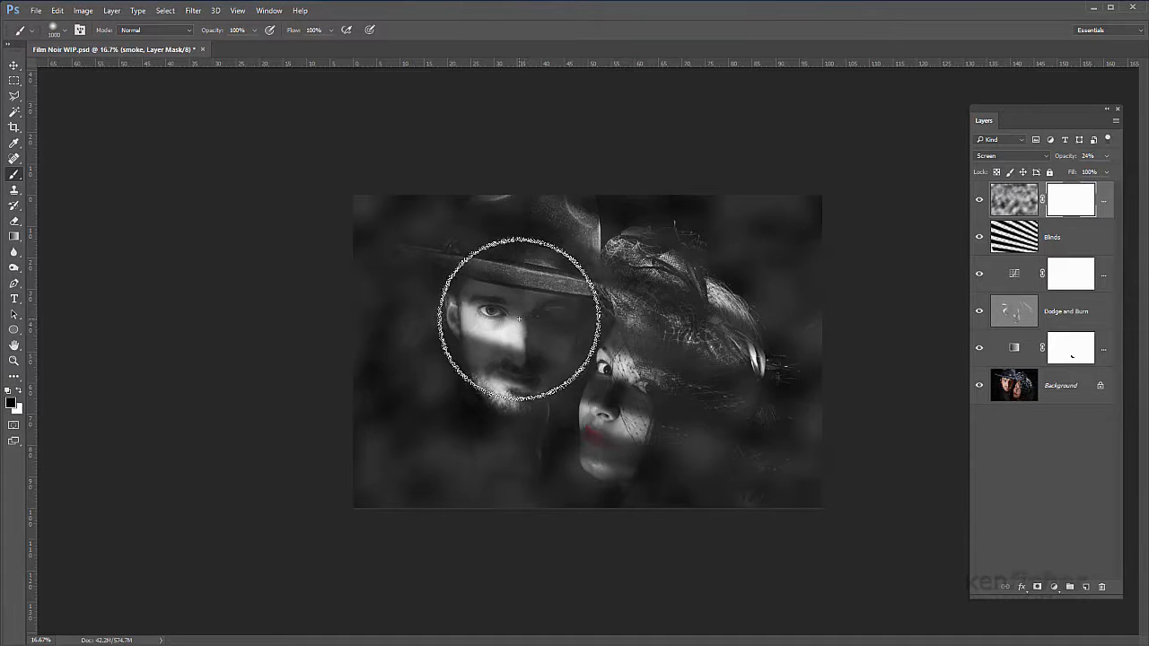
mouse_move(522, 314)
left_mouse_down()
mouse_move(483, 339)
mouse_move(495, 410)
mouse_move(538, 243)
mouse_move(555, 231)
mouse_move(653, 323)
mouse_move(664, 305)
mouse_move(595, 426)
mouse_move(667, 405)
mouse_move(647, 356)
mouse_move(516, 359)
mouse_move(451, 269)
mouse_move(451, 246)
mouse_move(513, 225)
mouse_move(620, 256)
mouse_move(654, 359)
mouse_move(603, 466)
mouse_move(614, 359)
left_mouse_up()
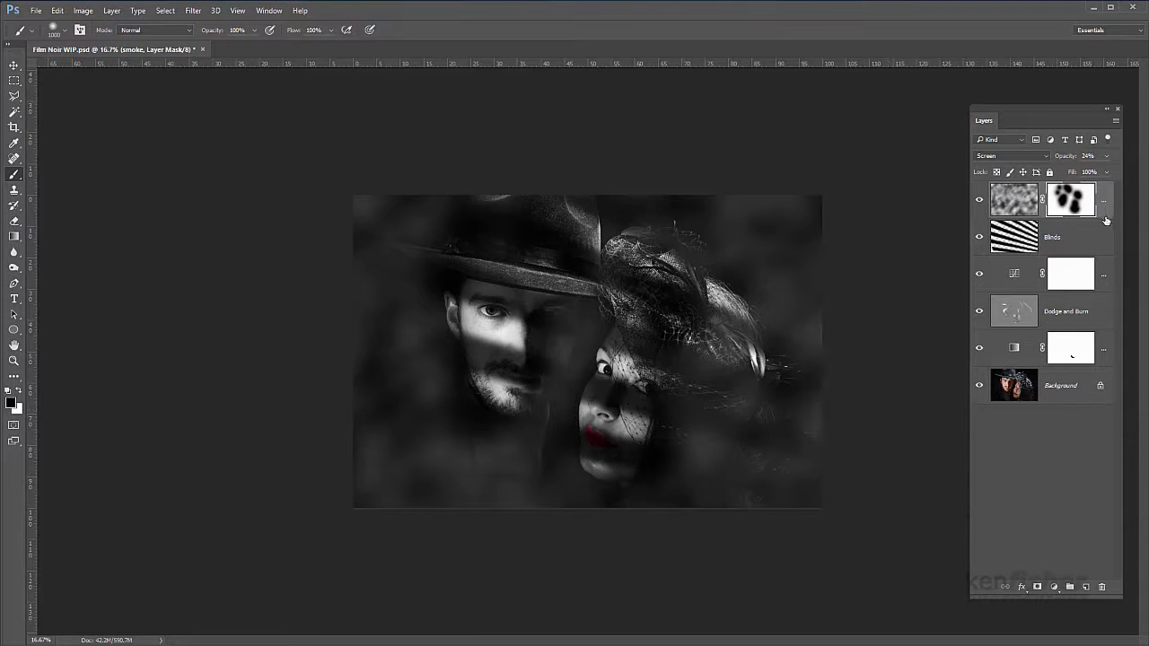
Step: Reduce the smoke layer's opacity to 16%
left_click_drag(1109, 159, 1067, 173)
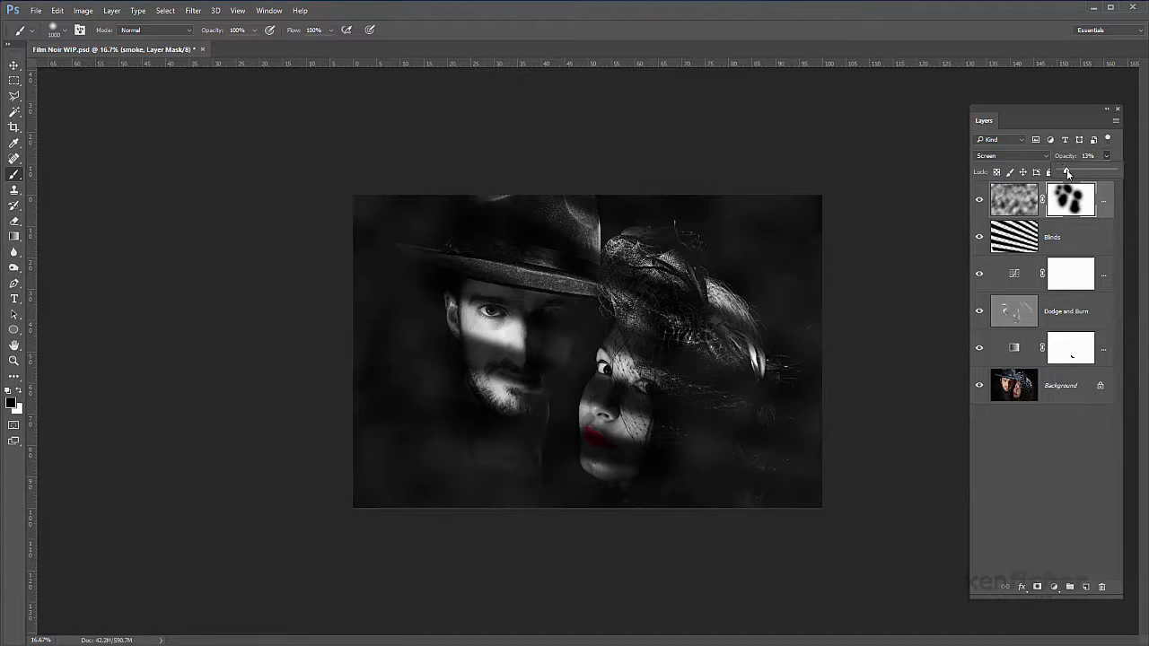
left_click_drag(1067, 172, 1069, 173)
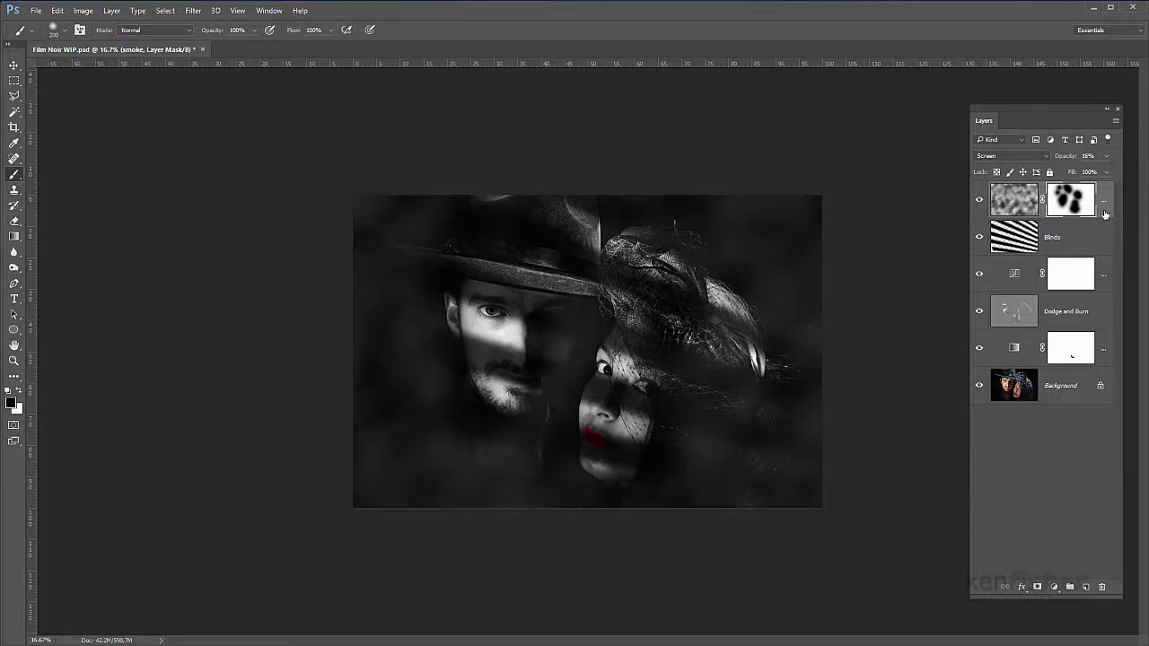
Step: Stamp all visible layers into a new layer above the smoke layer and name it Sharpen
left_click(996, 210)
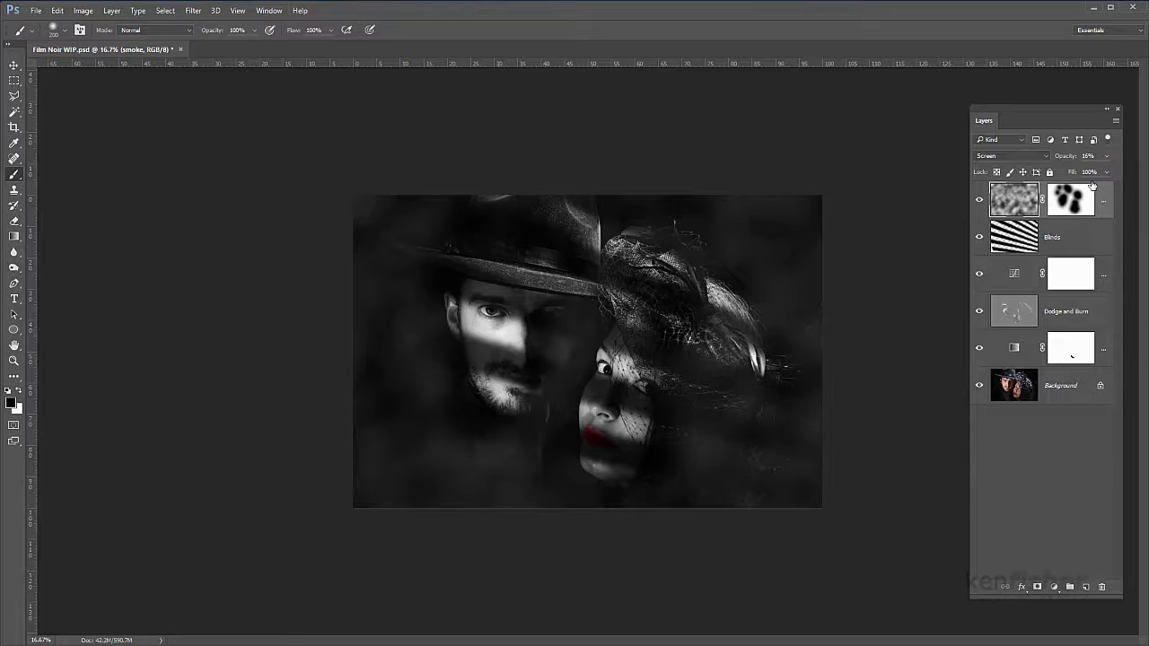
key("ctrl+shift+alt+e")
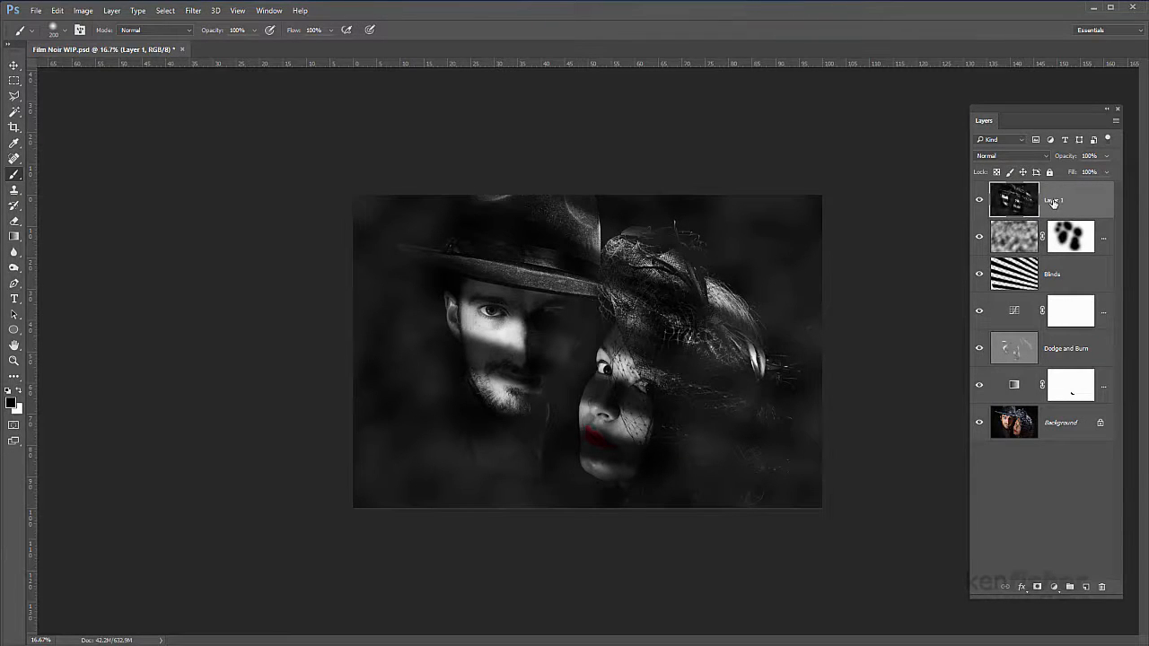
double_click(1054, 201)
type("Sharpen")
key("Return")
Step: Apply a High Pass filter with a 1-pixel radius to the Sharpen layer, checking facial detail in the filter preview
left_click(195, 10)
mouse_move(224, 309)
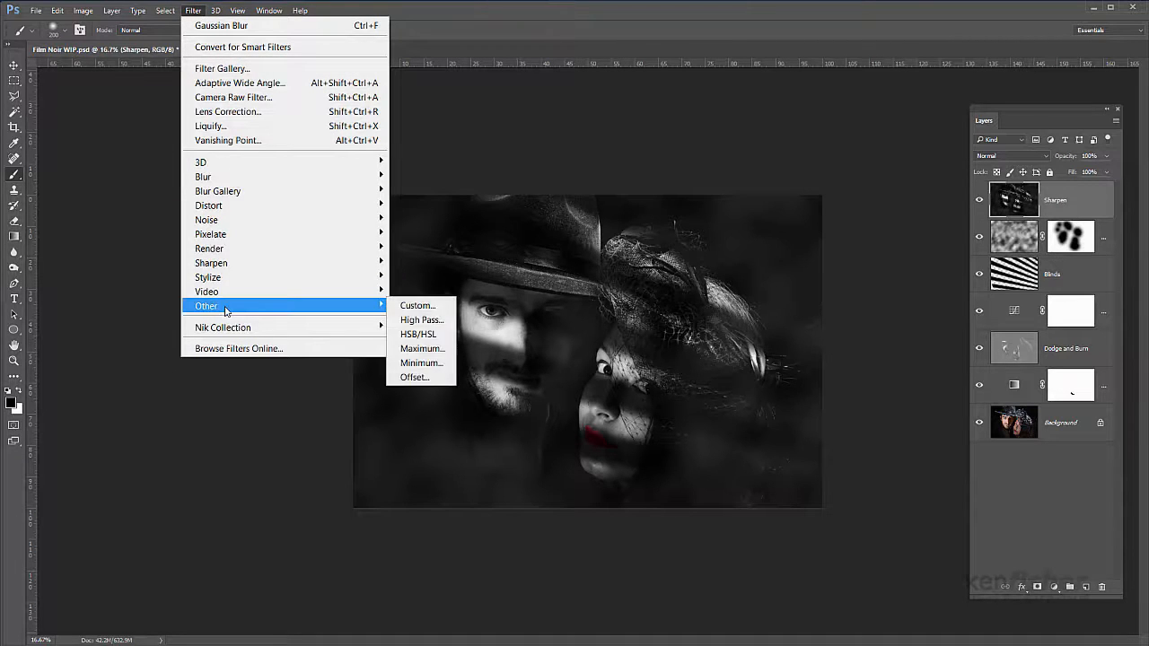
left_click(433, 327)
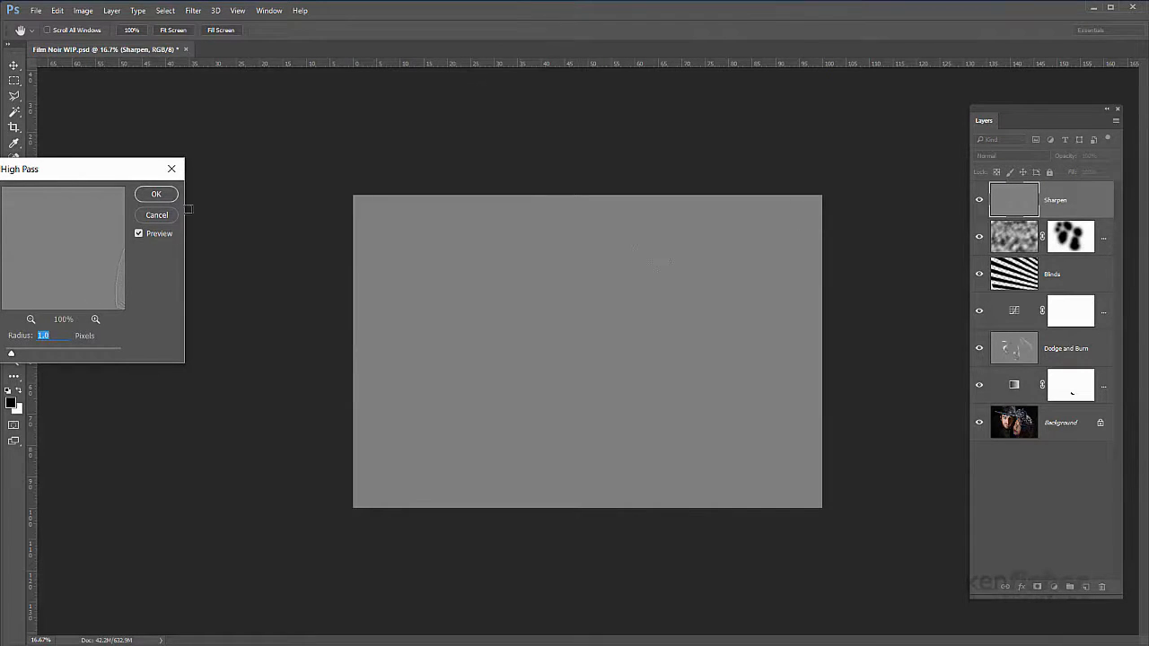
left_click(78, 263)
left_click_drag(78, 264, 45, 260)
left_click_drag(97, 172, 170, 140)
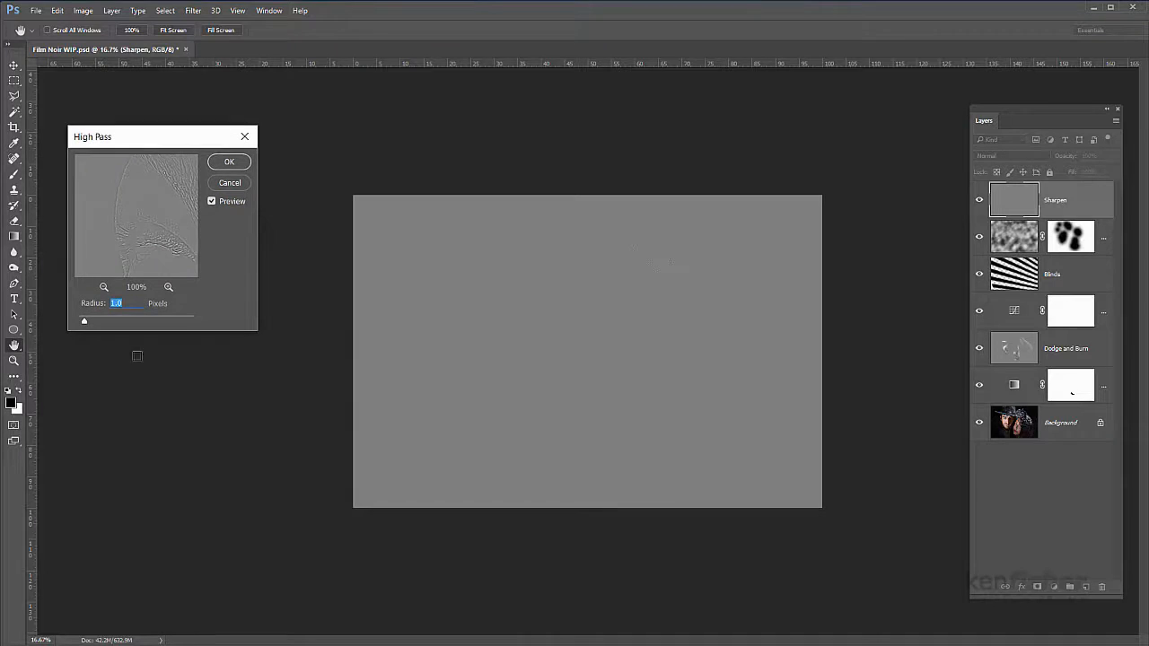
left_click_drag(121, 235, 106, 210)
left_click_drag(164, 254, 130, 215)
left_click_drag(86, 322, 81, 327)
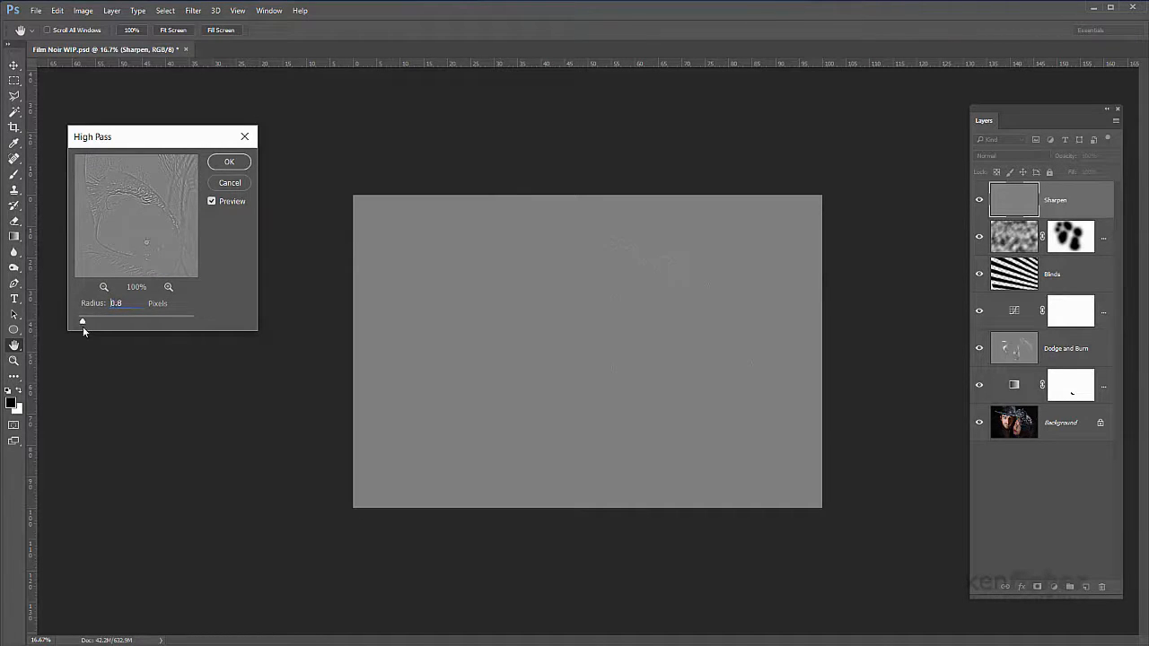
type("1")
left_click(229, 163)
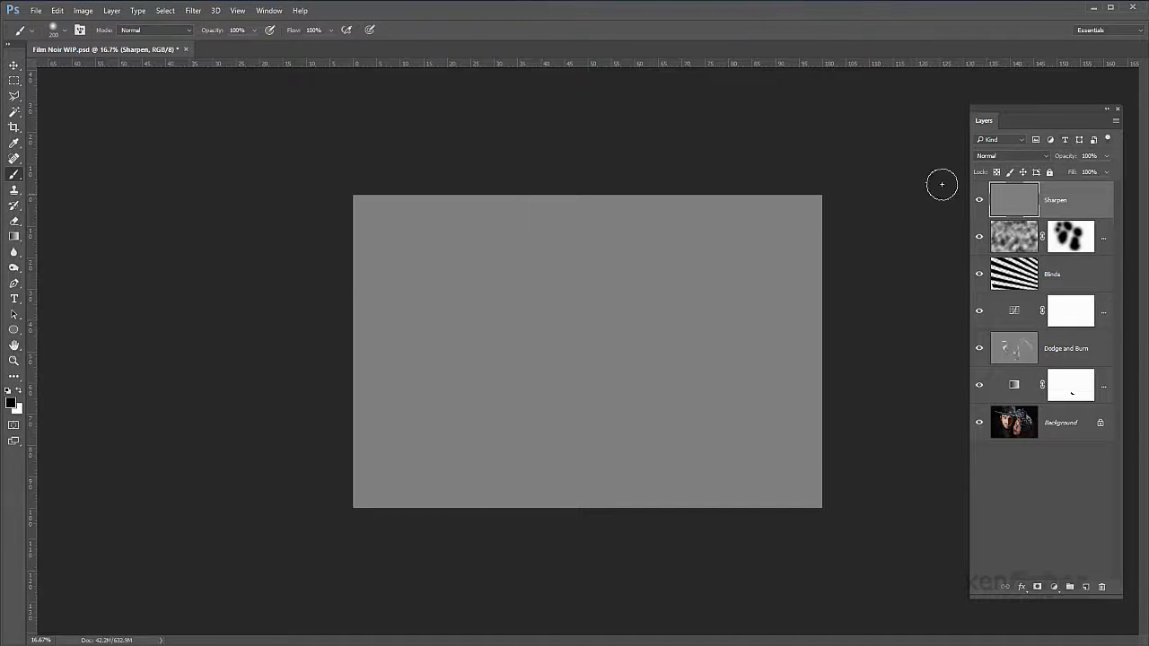
Step: Set the Sharpen layer's blend mode to Overlay and compare the whole image with the layer shown and hidden
left_click(1046, 156)
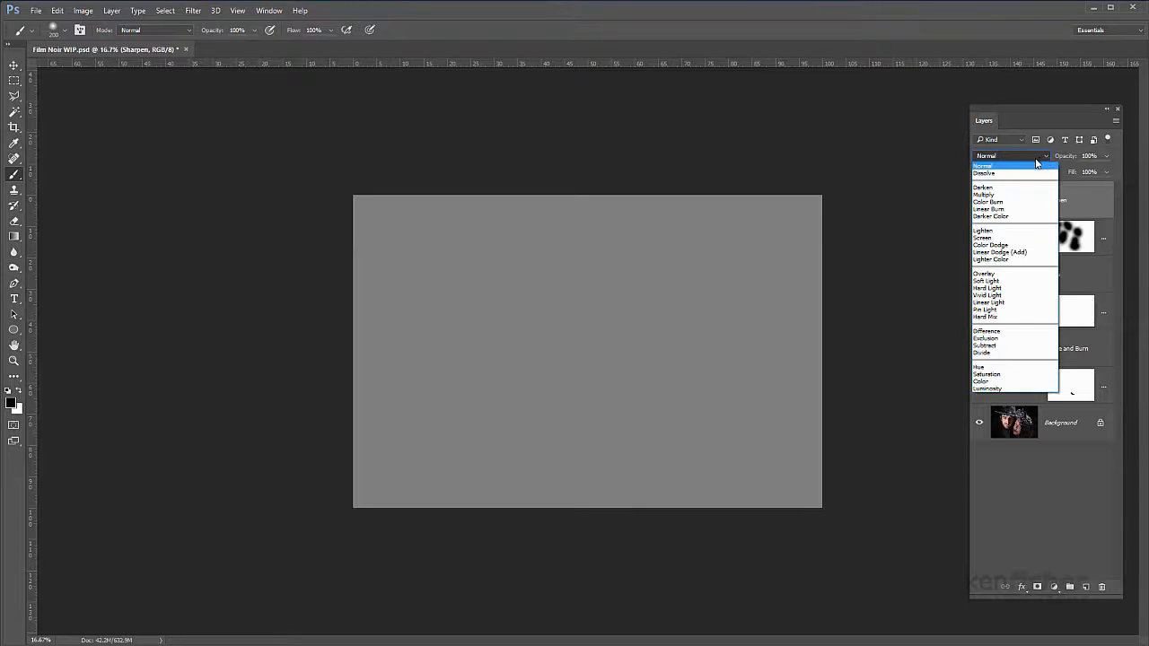
left_click(985, 274)
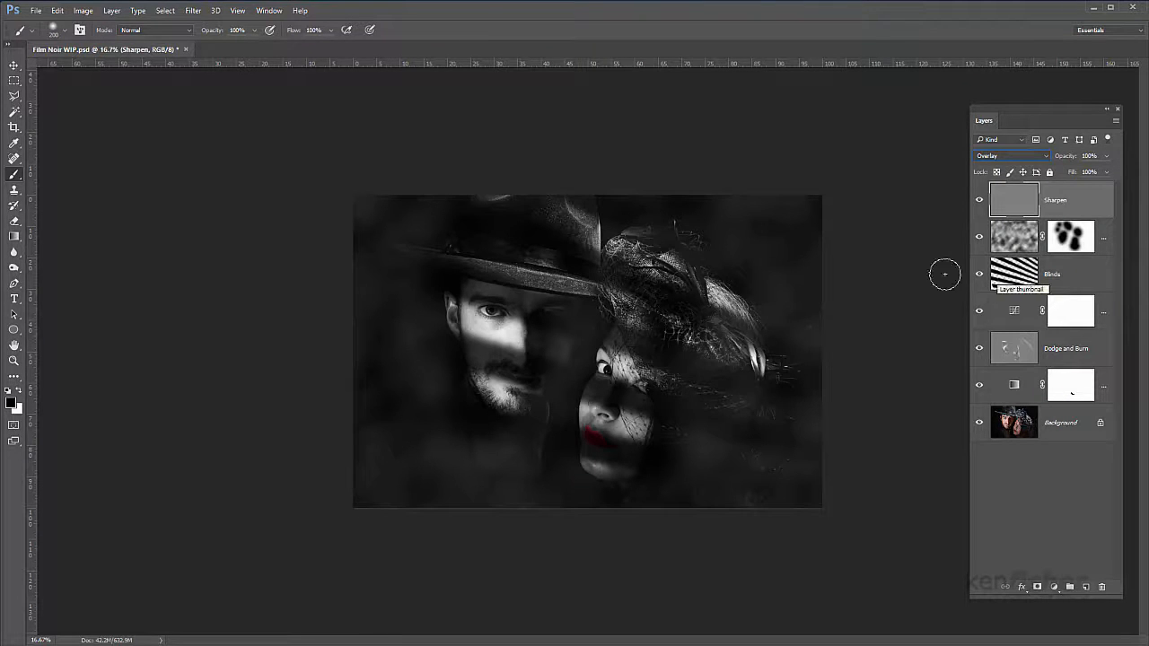
left_click(979, 202)
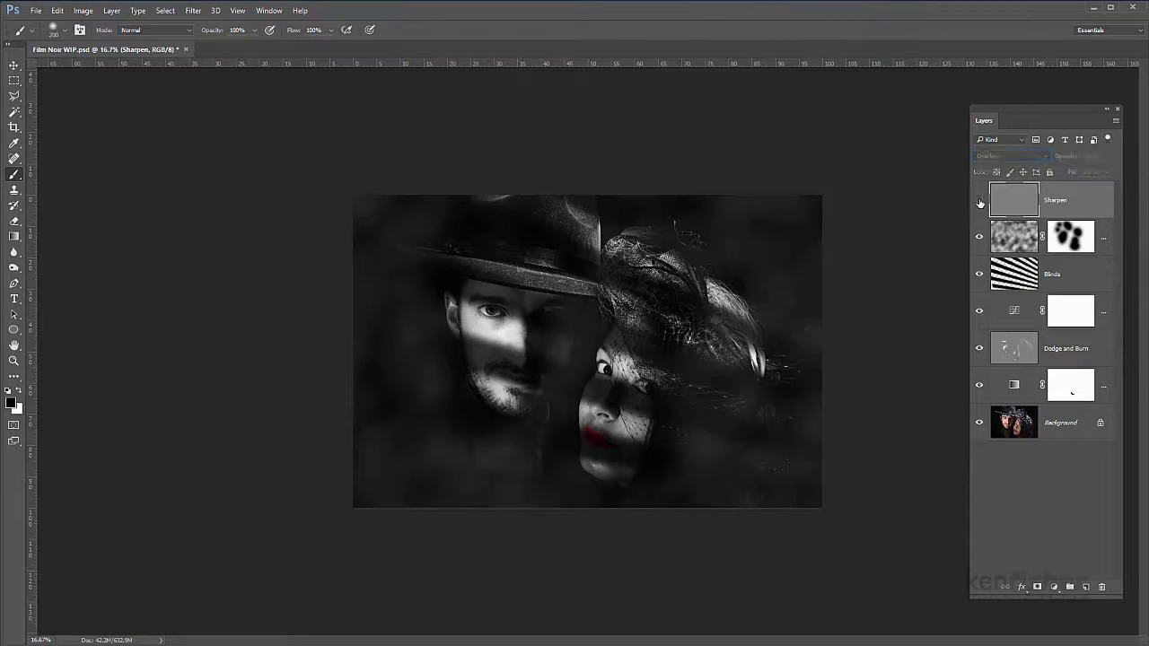
left_click(979, 202)
left_click(979, 202)
left_click(979, 202)
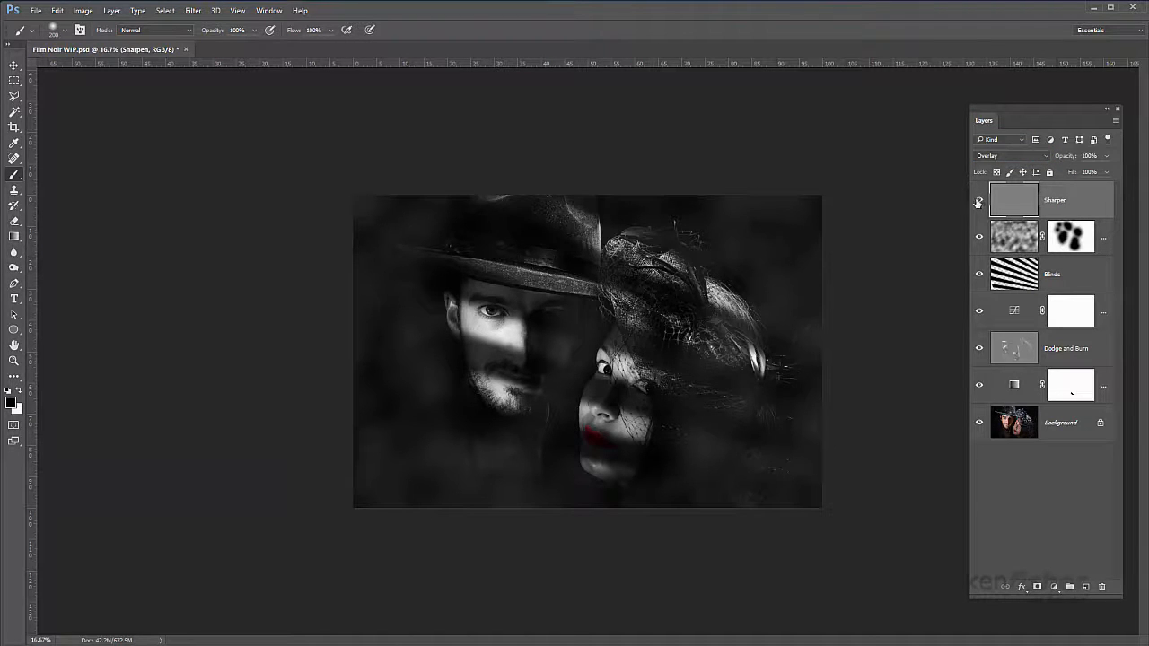
left_click(979, 202)
left_click(978, 202)
Step: Examine the faces, hat and veil detail up close with the Sharpen layer shown and hidden
key("ctrl+plus")
key("ctrl+plus")
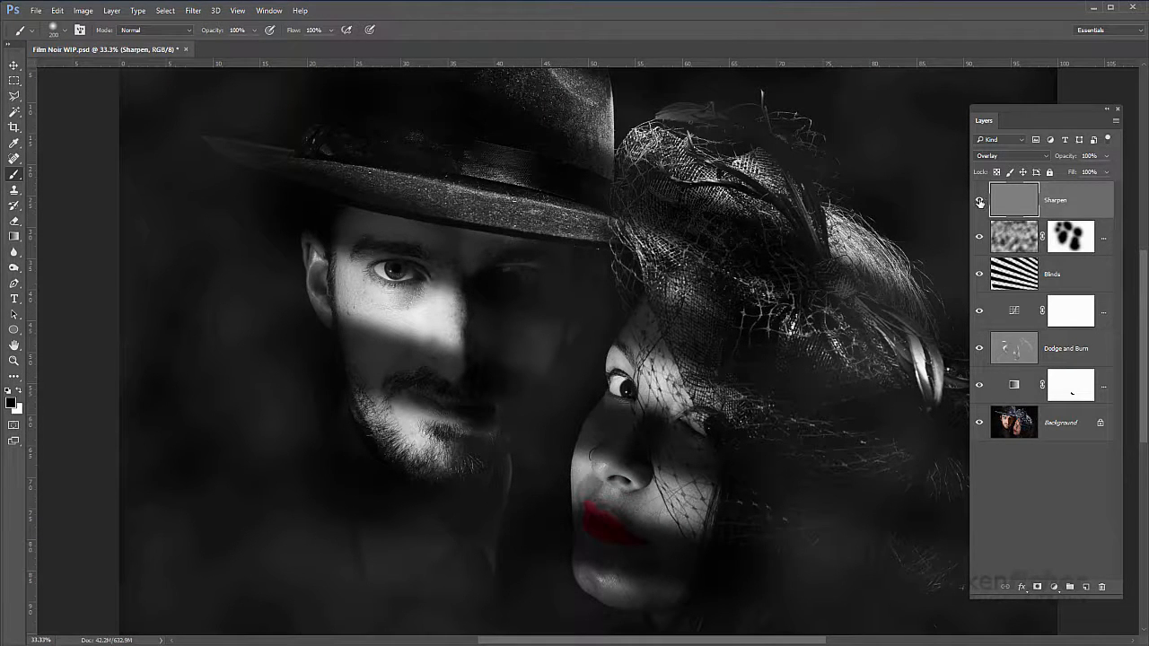
left_click(979, 202)
left_click(979, 202)
left_click(979, 202)
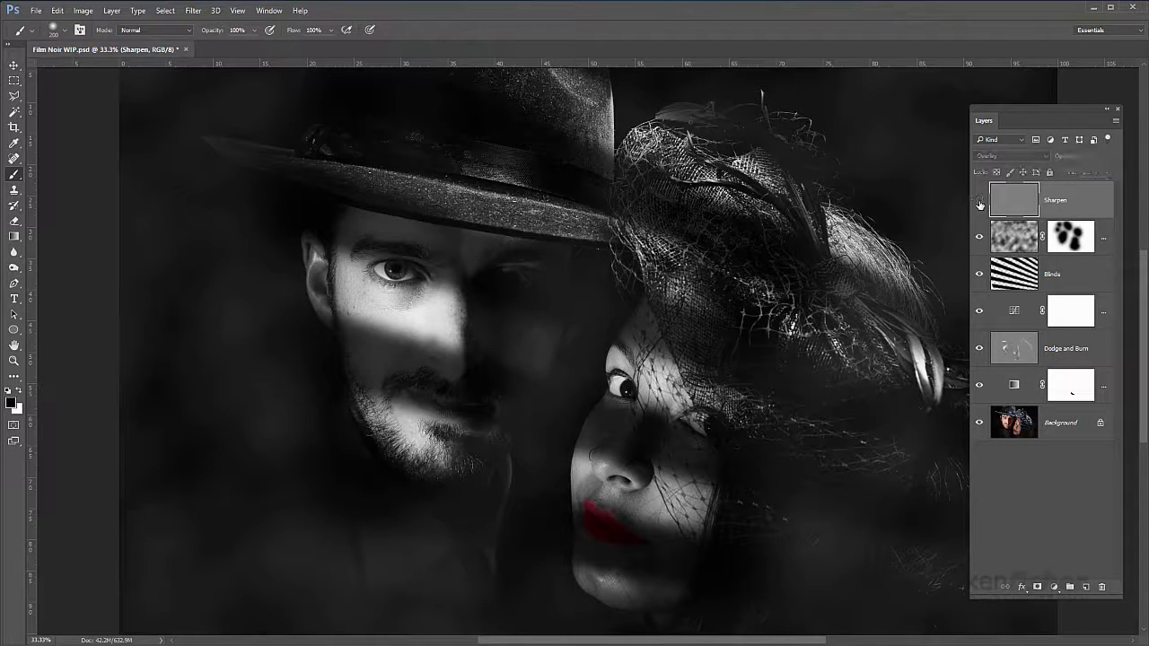
left_click(979, 202)
left_click(979, 202)
left_click(979, 202)
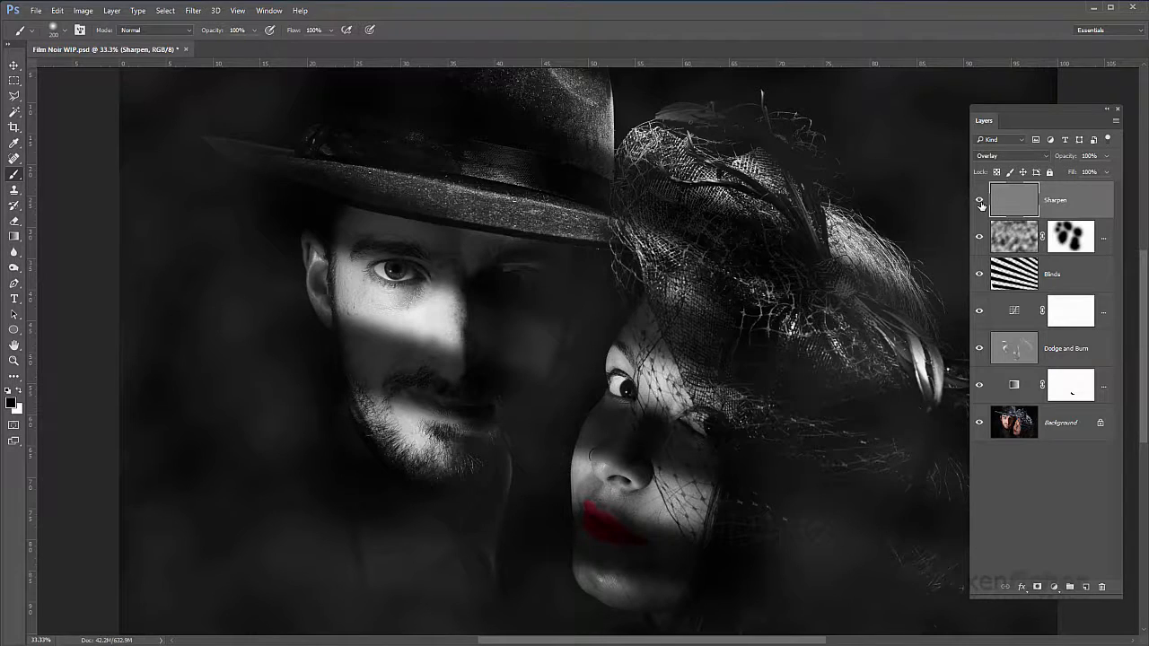
Step: Try Soft Light blending on the Sharpen layer, compare it shown and hidden, and return the layer to Overlay
left_click(1045, 156)
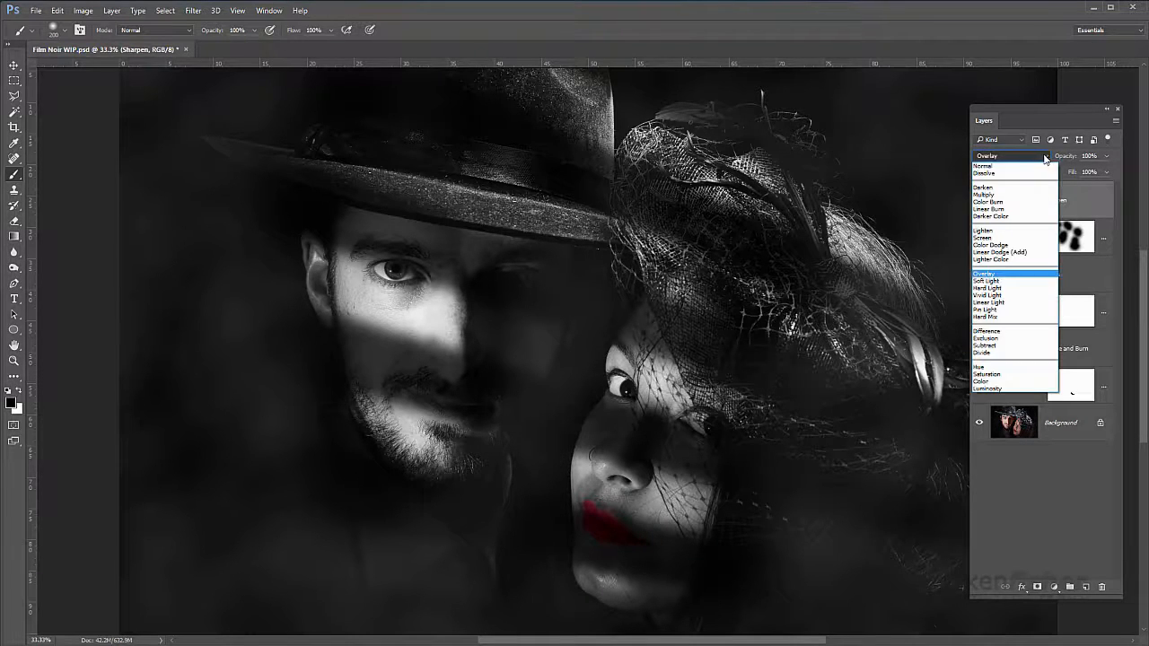
left_click(990, 283)
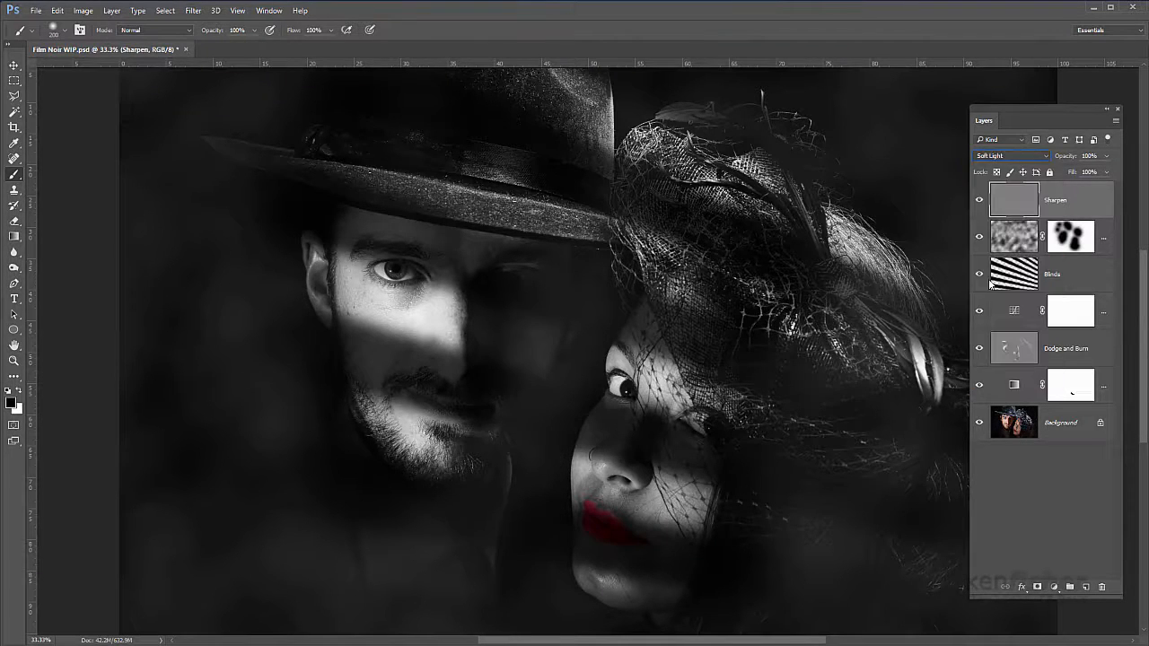
left_click(980, 201)
left_click(980, 203)
left_click(979, 203)
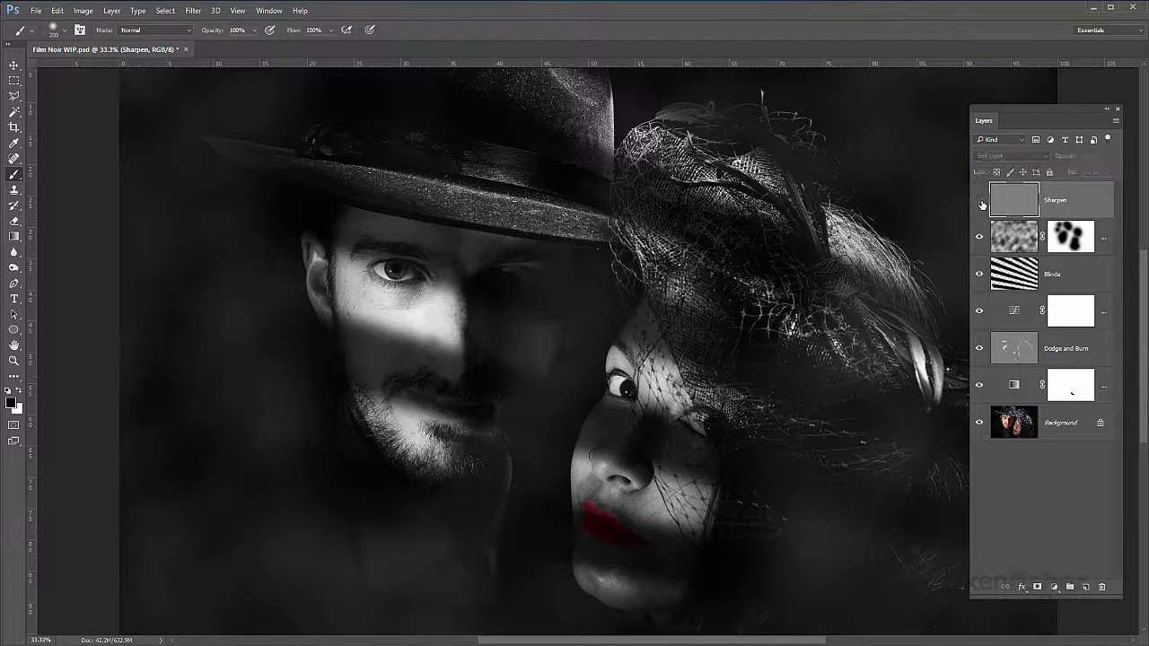
left_click(979, 203)
left_click(1040, 154)
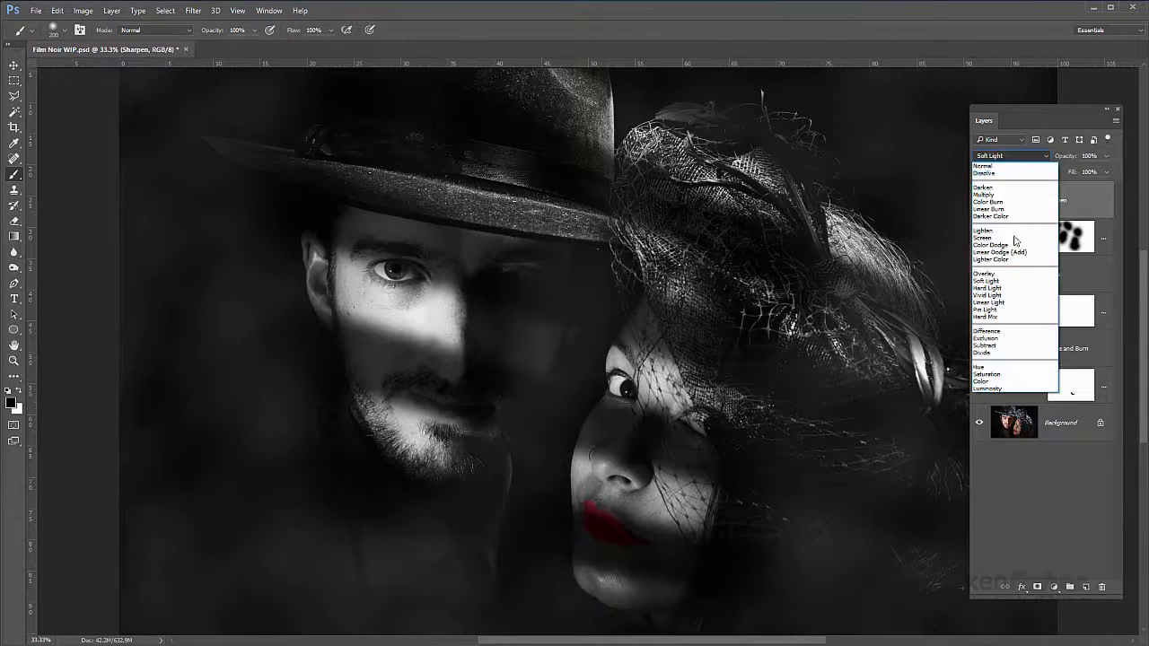
left_click(1000, 273)
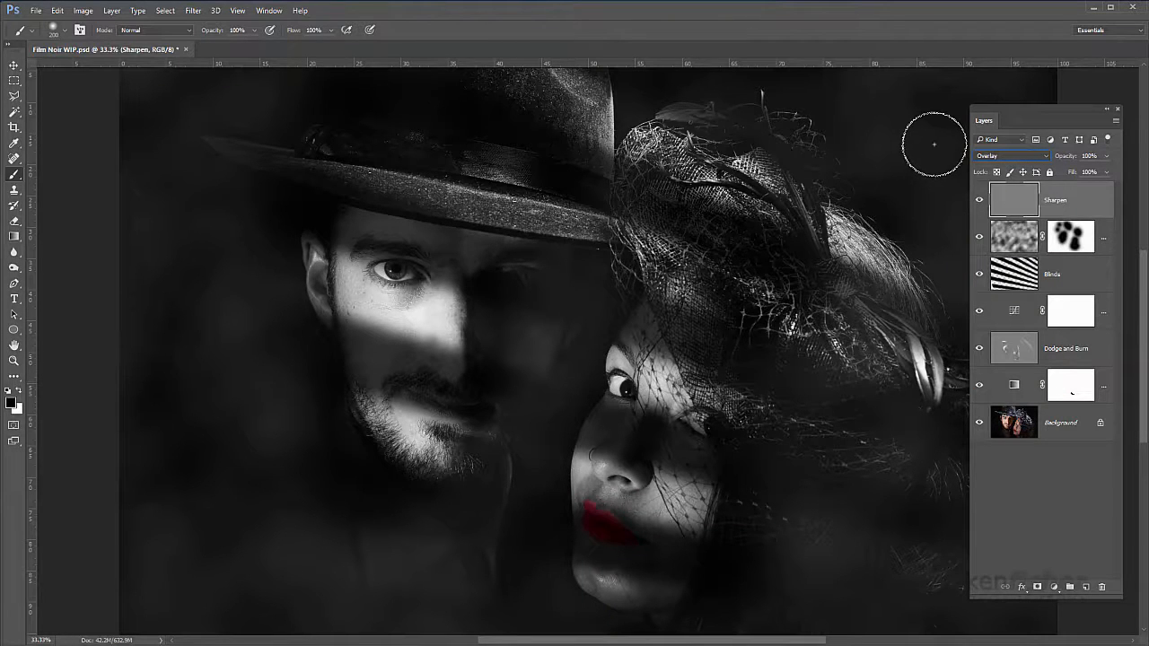
Step: Add a white 4-pixel inside Stroke layer style to the Sharpen layer as a thin border around the image
key("ctrl+minus")
key("ctrl+minus")
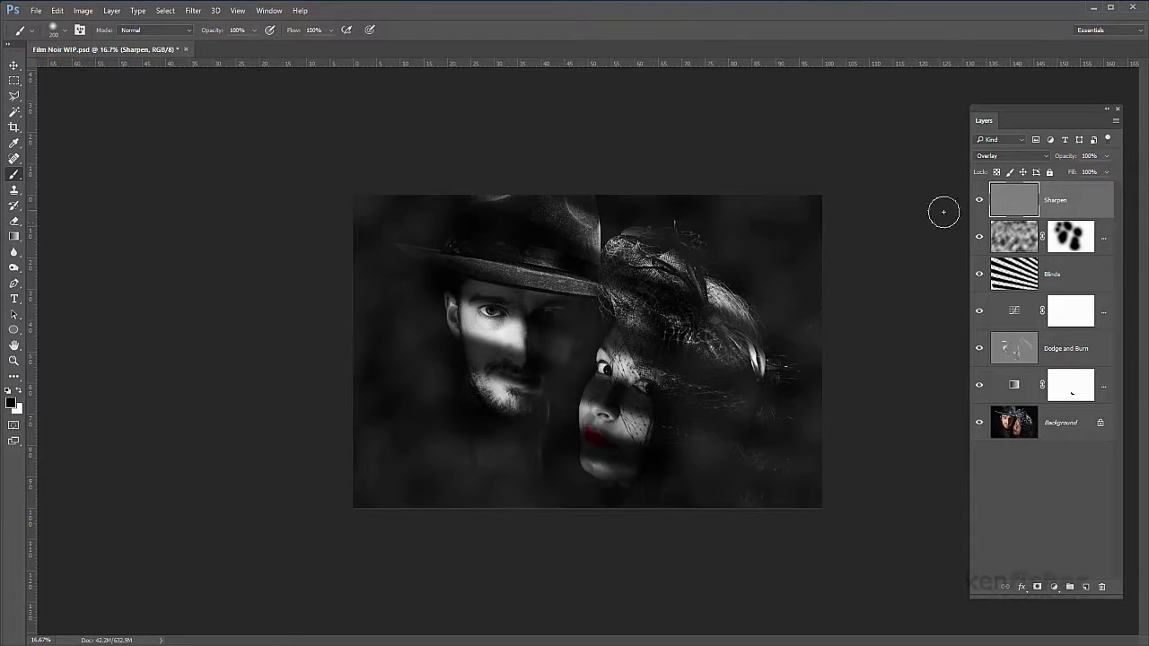
double_click(1094, 205)
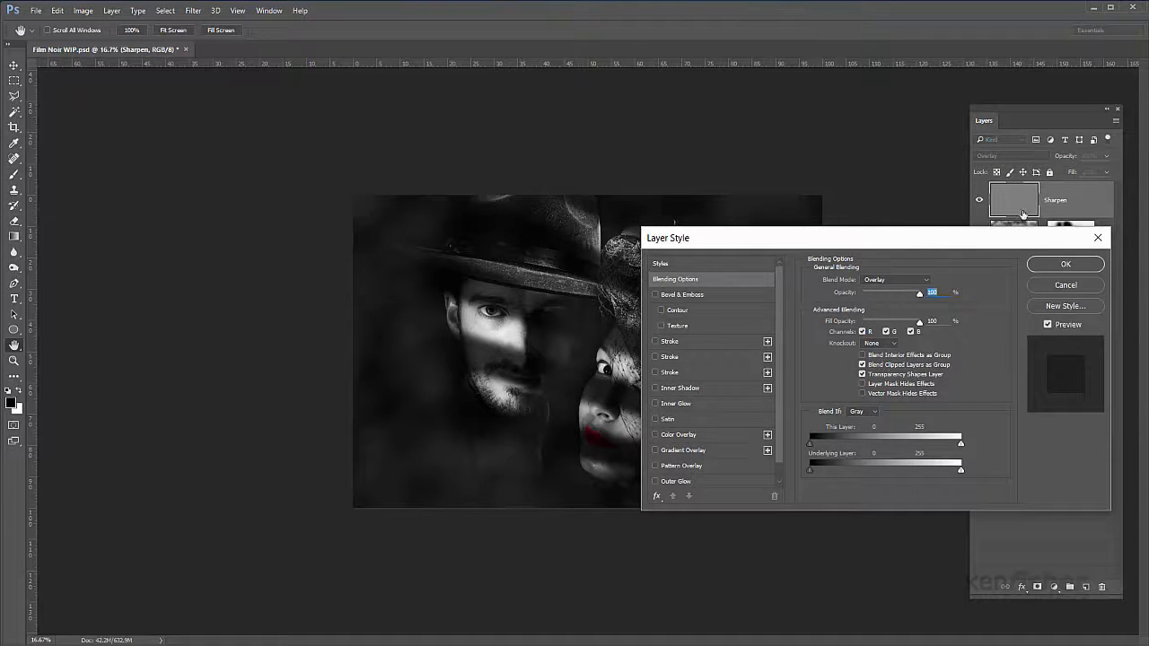
left_click(711, 339)
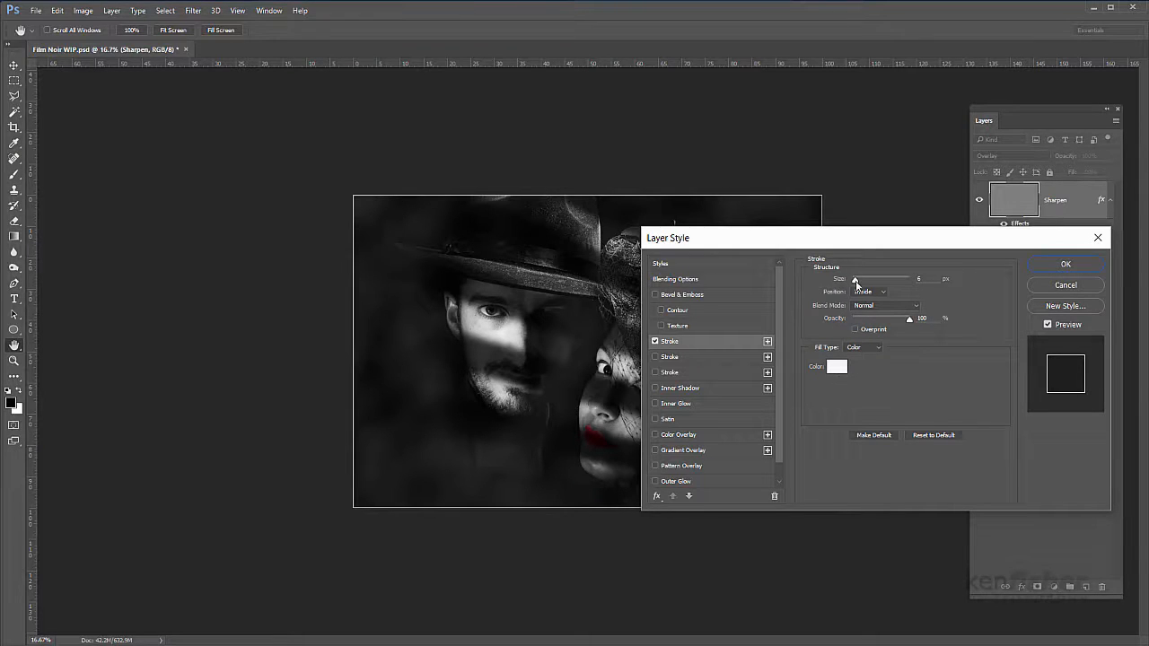
left_click_drag(855, 282, 852, 280)
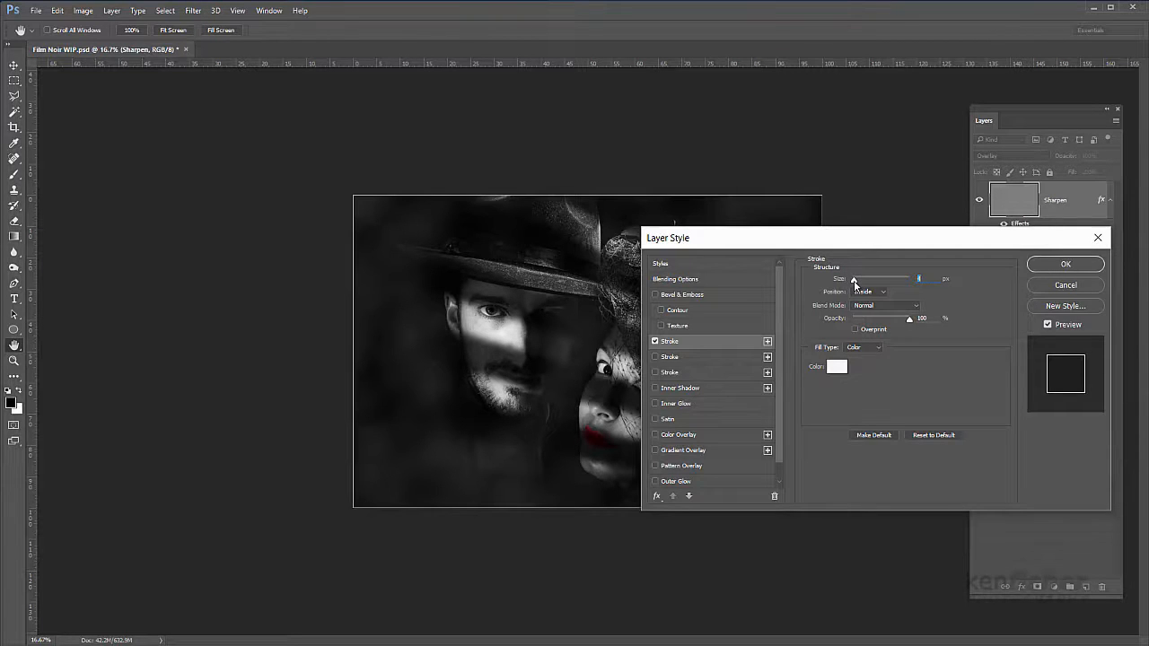
left_click(1065, 264)
key("b")
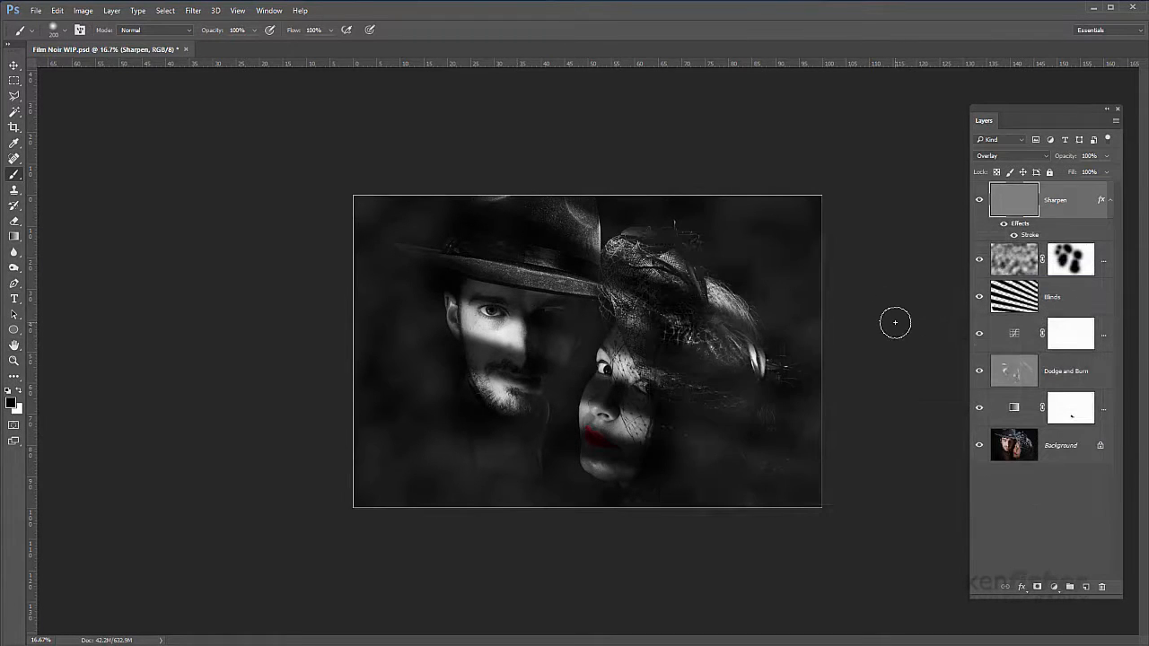
Step: Crop the image to the existing canvas bounds with Delete Cropped Pixels enabled to discard the overflow outside the frame
key("c")
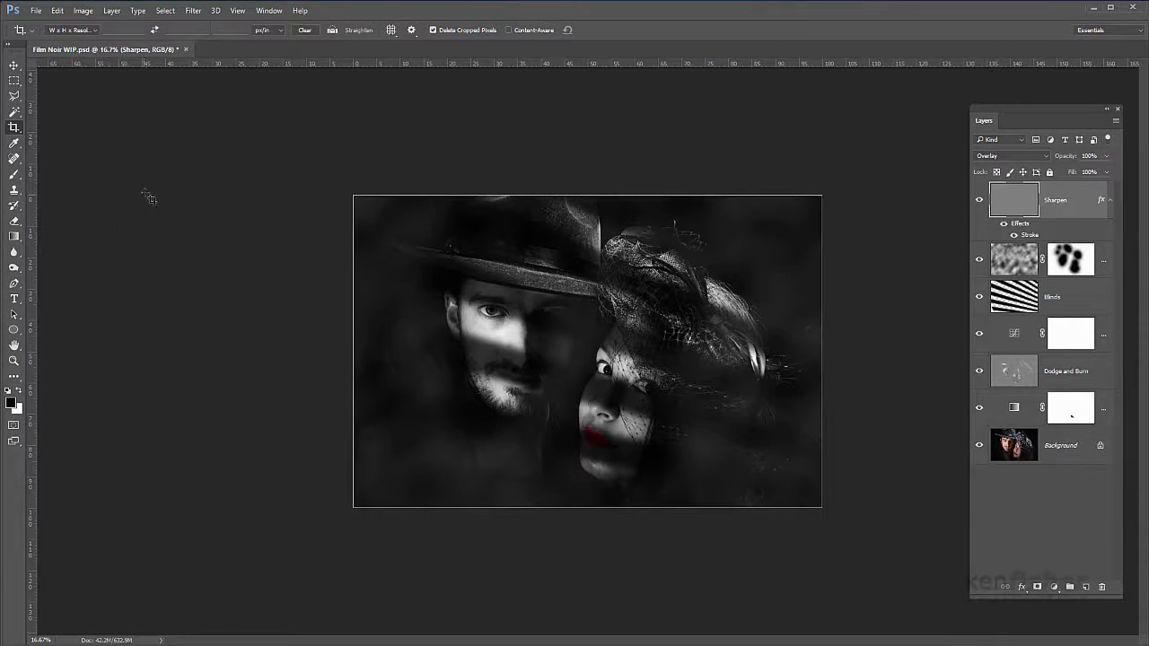
left_click(15, 129)
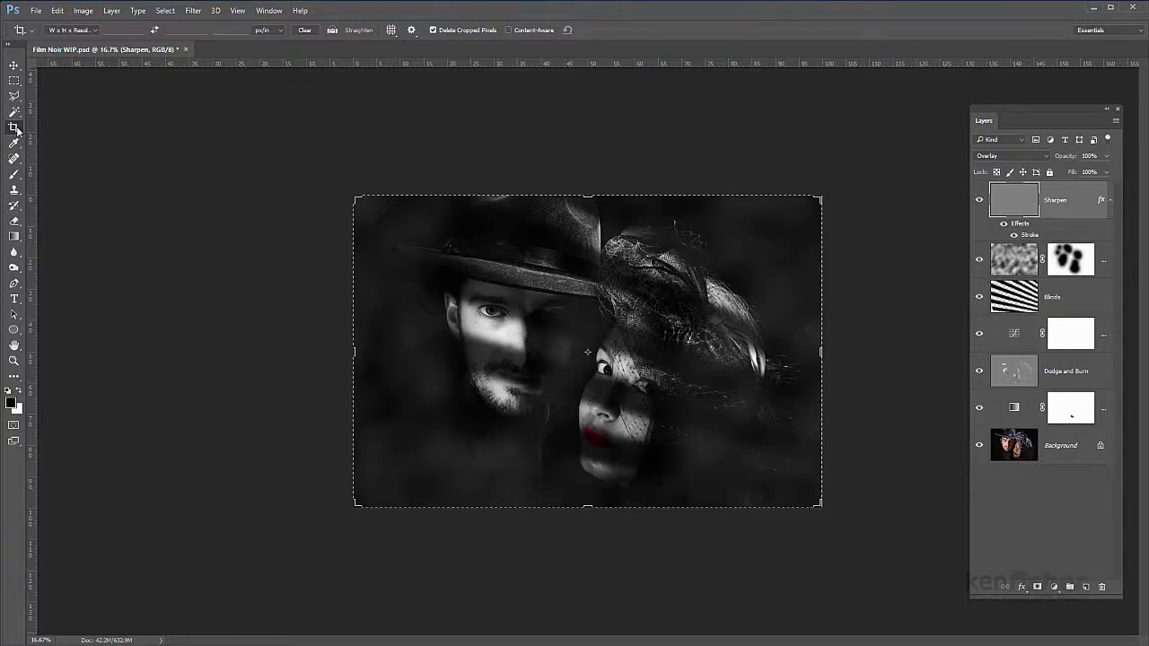
left_click(415, 273)
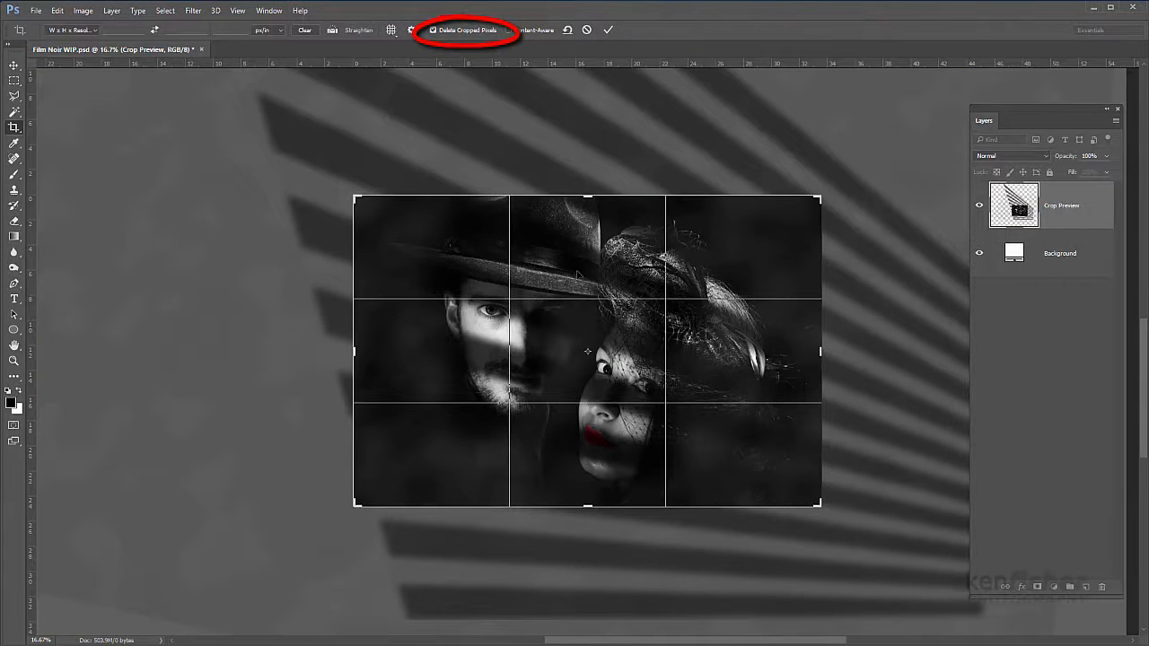
key("Return")
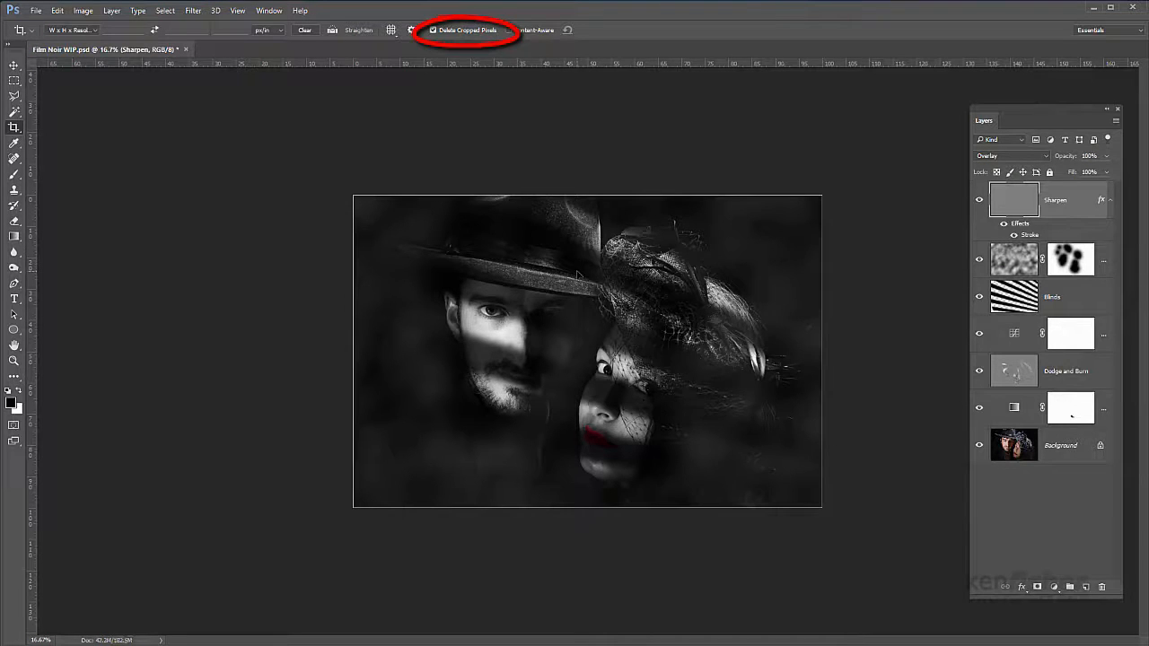